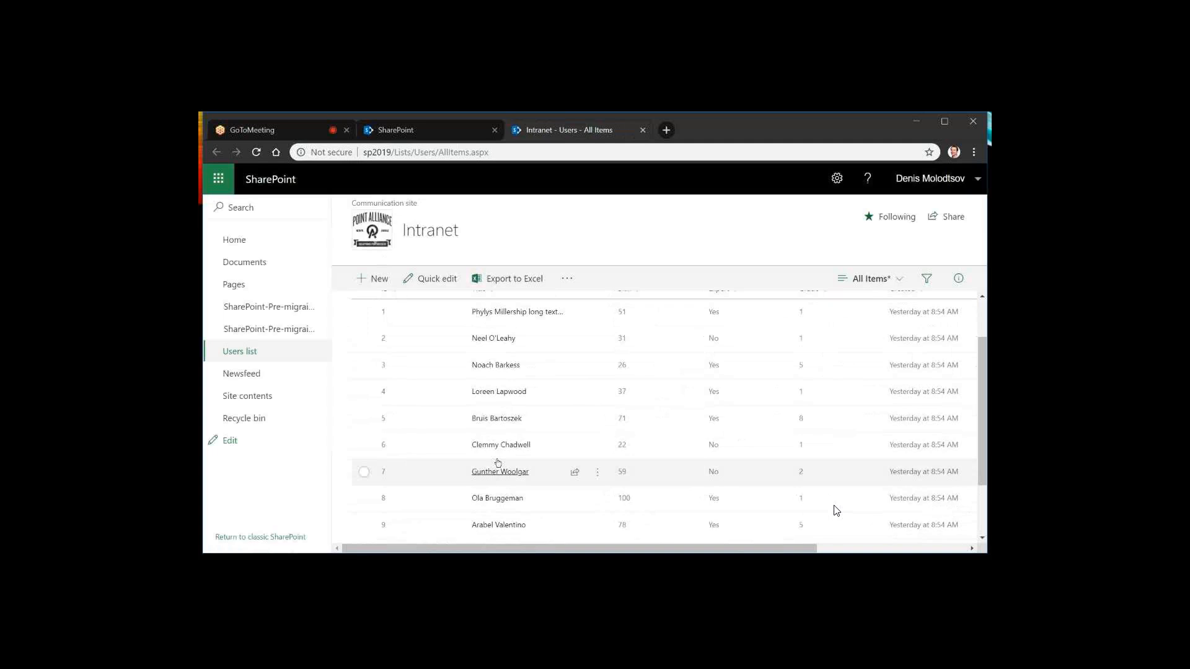
Examine the sorting, filtering and grouping options of the Title, ID and Skill columns in the Users list
scroll(498, 463, "up", 1)
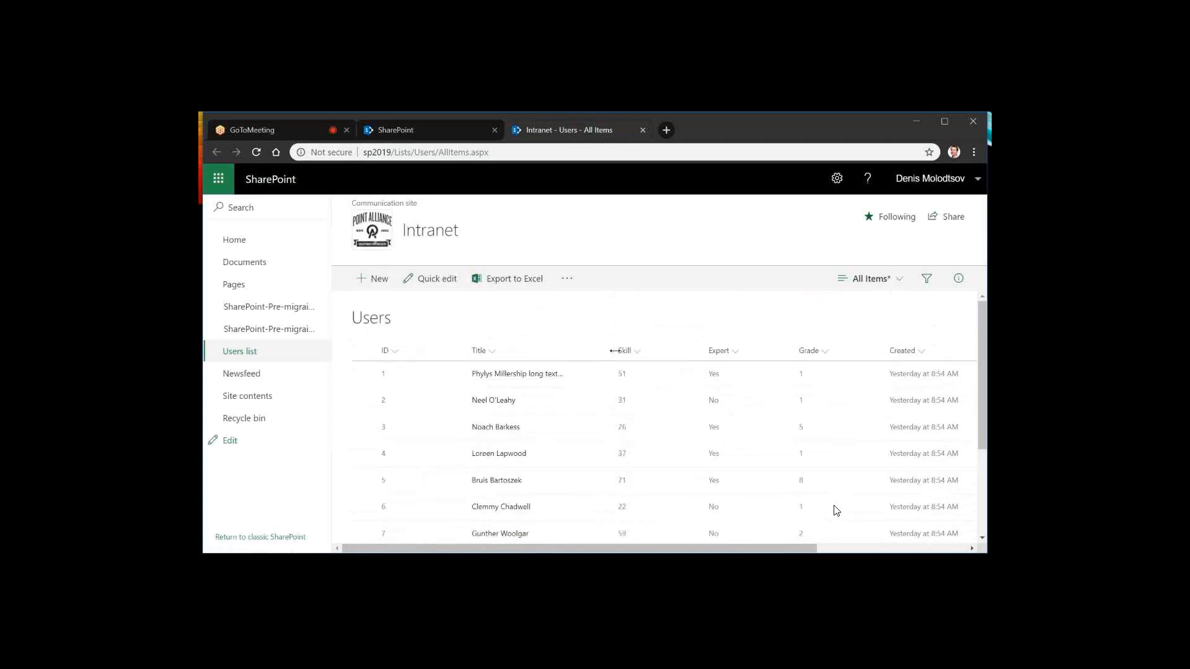
left_click_drag(614, 350, 558, 371)
left_click(490, 354)
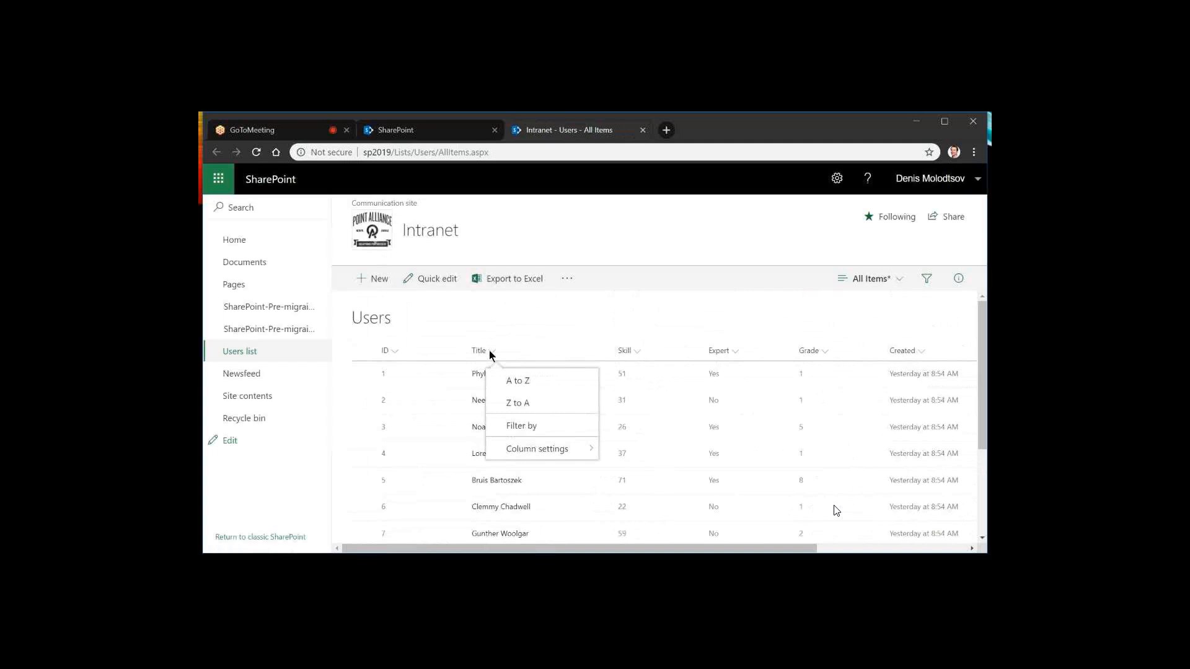
left_click(550, 387)
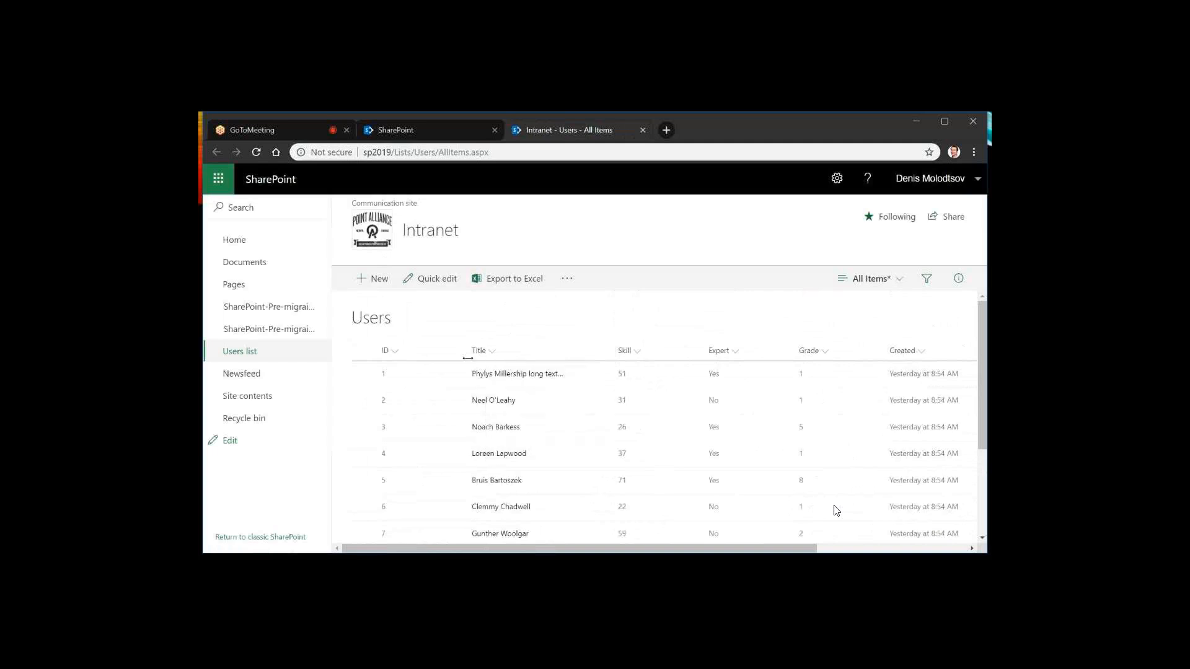
left_click(397, 352)
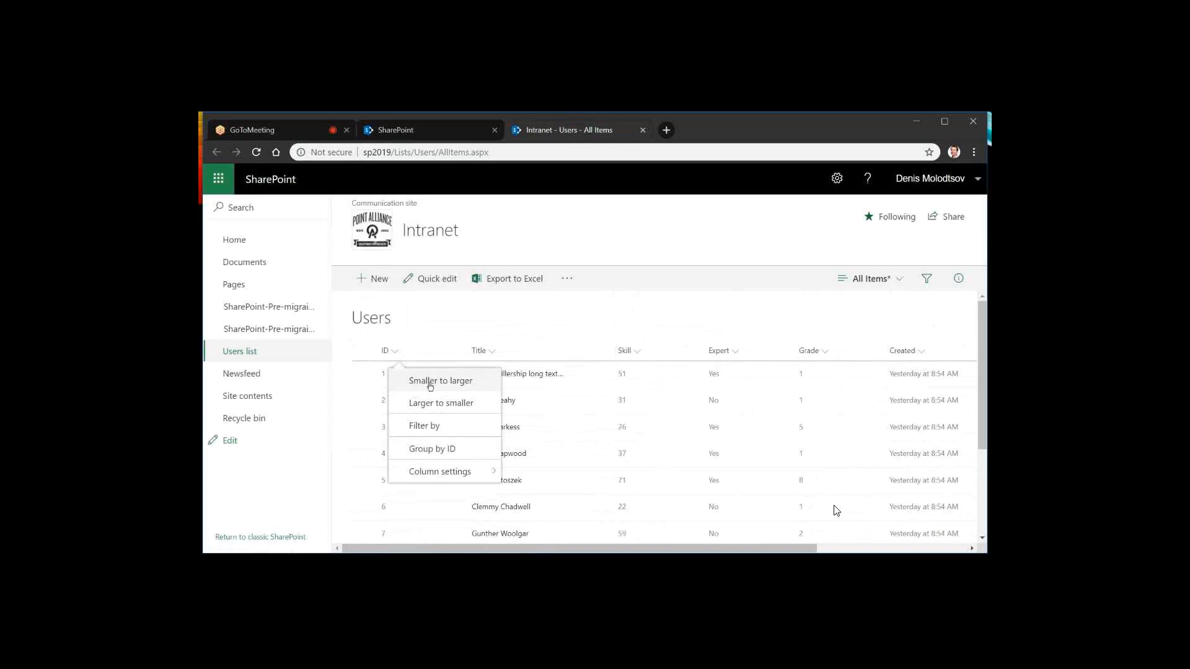
left_click(459, 381)
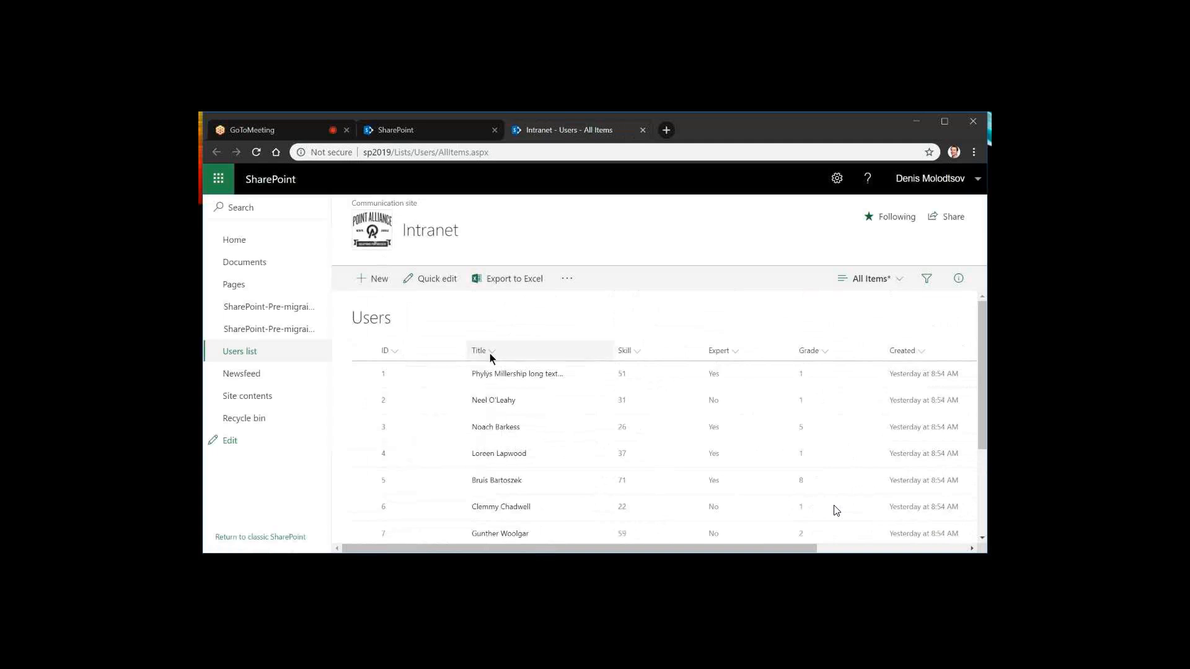
left_click(490, 353)
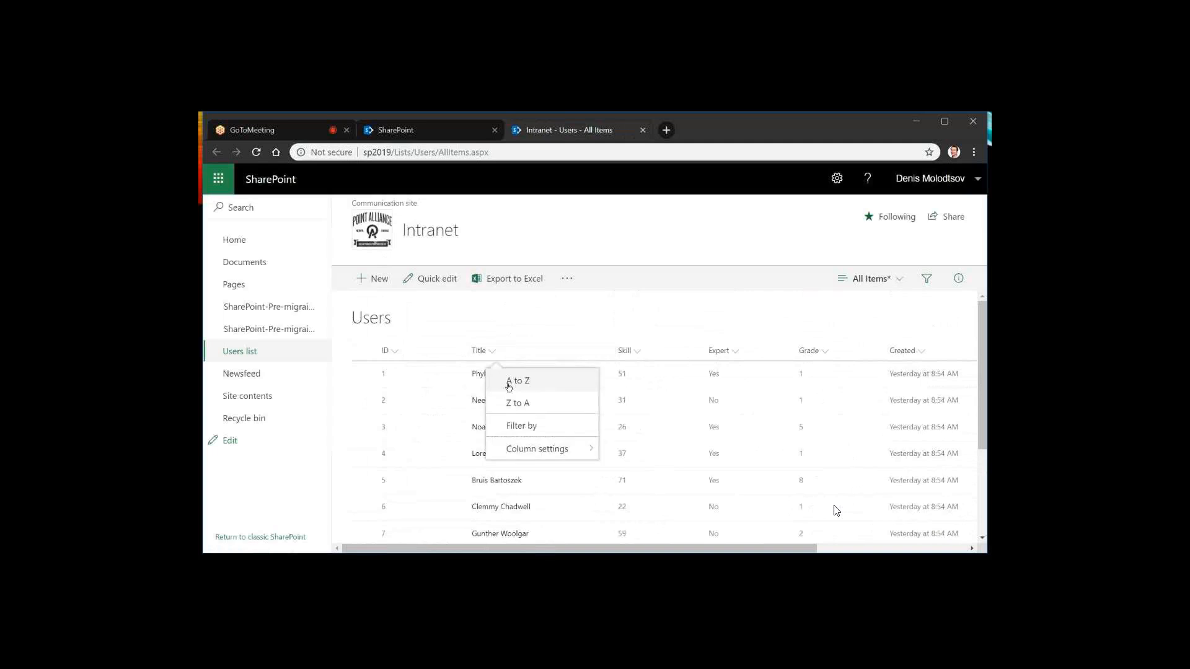
left_click(634, 351)
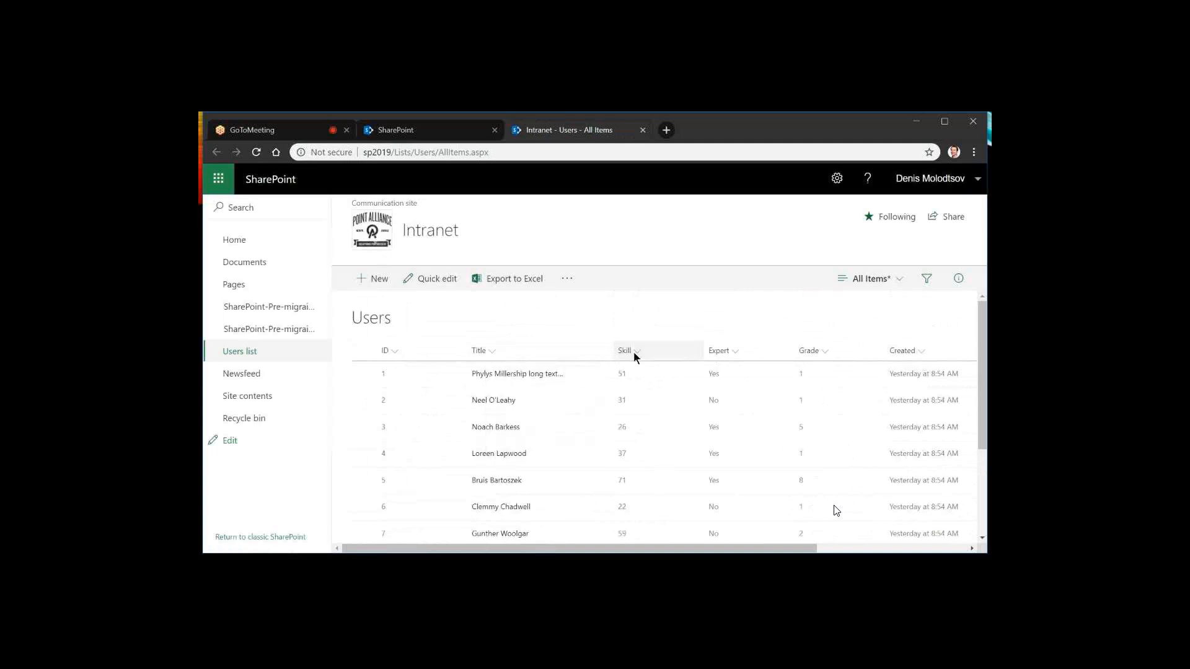
left_click(634, 352)
Examine the Created and Grade column options, including the column types offered for adding a column
left_click(917, 351)
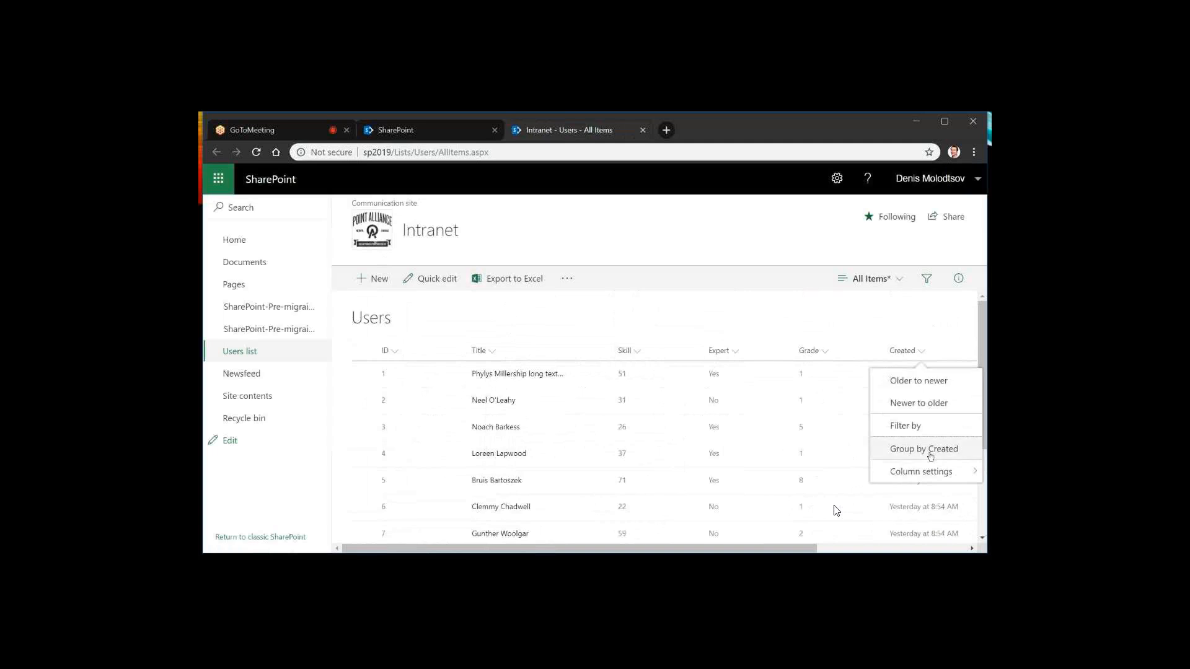
mouse_move(921, 472)
mouse_move(792, 537)
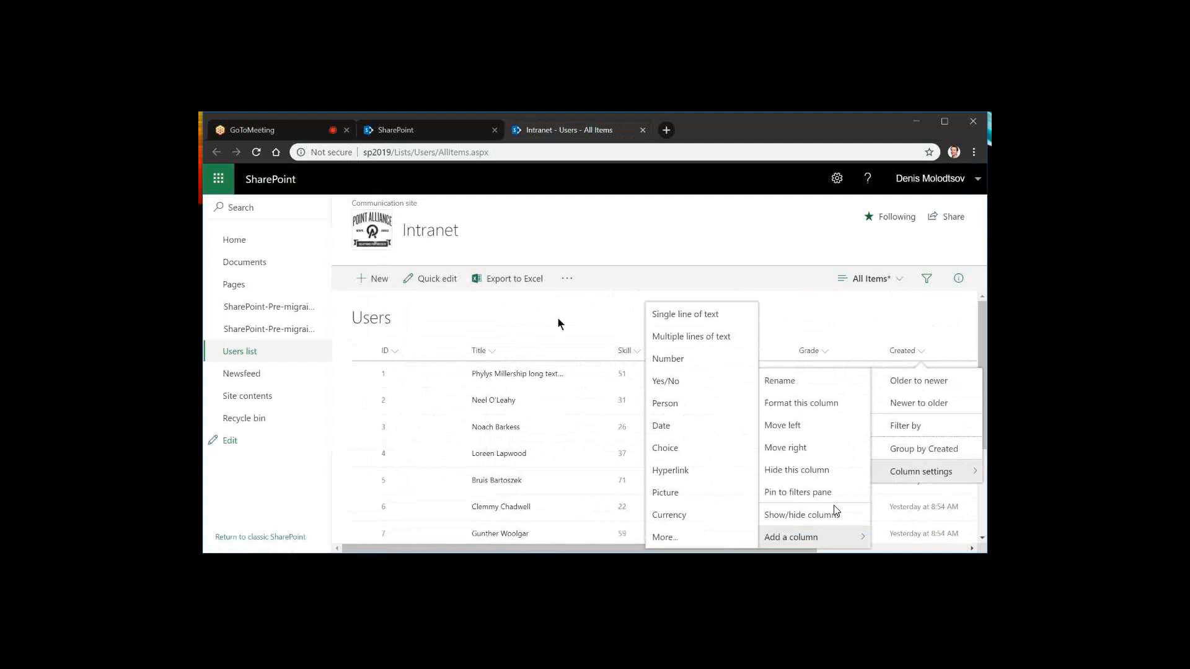
left_click(789, 330)
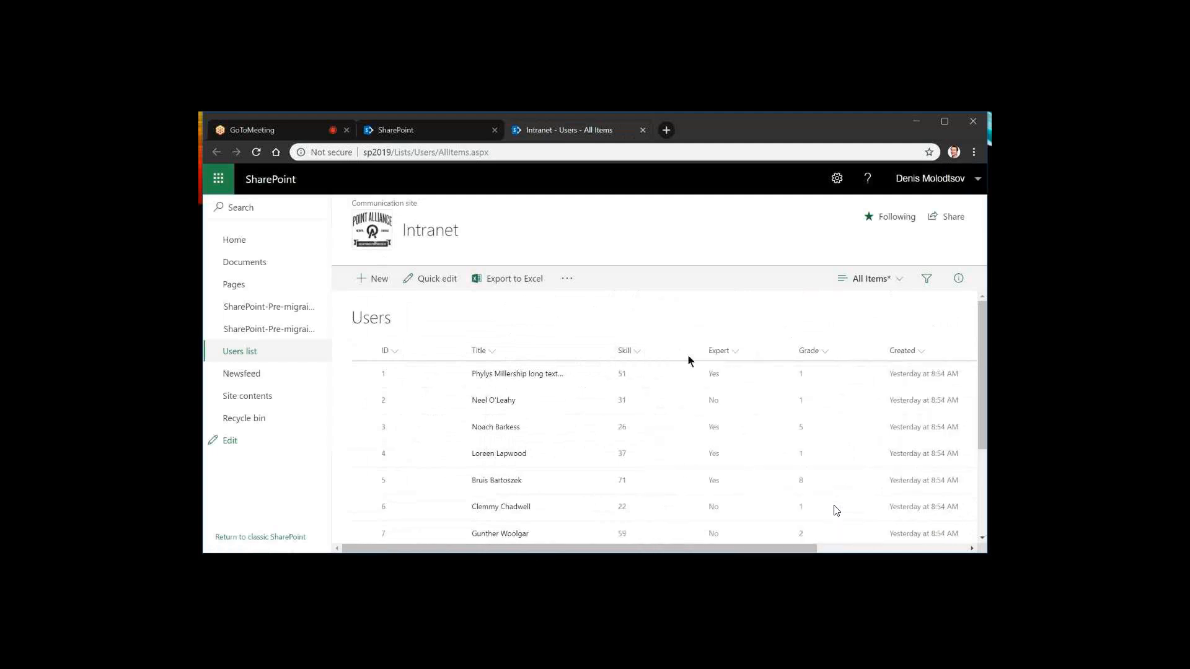
left_click(826, 352)
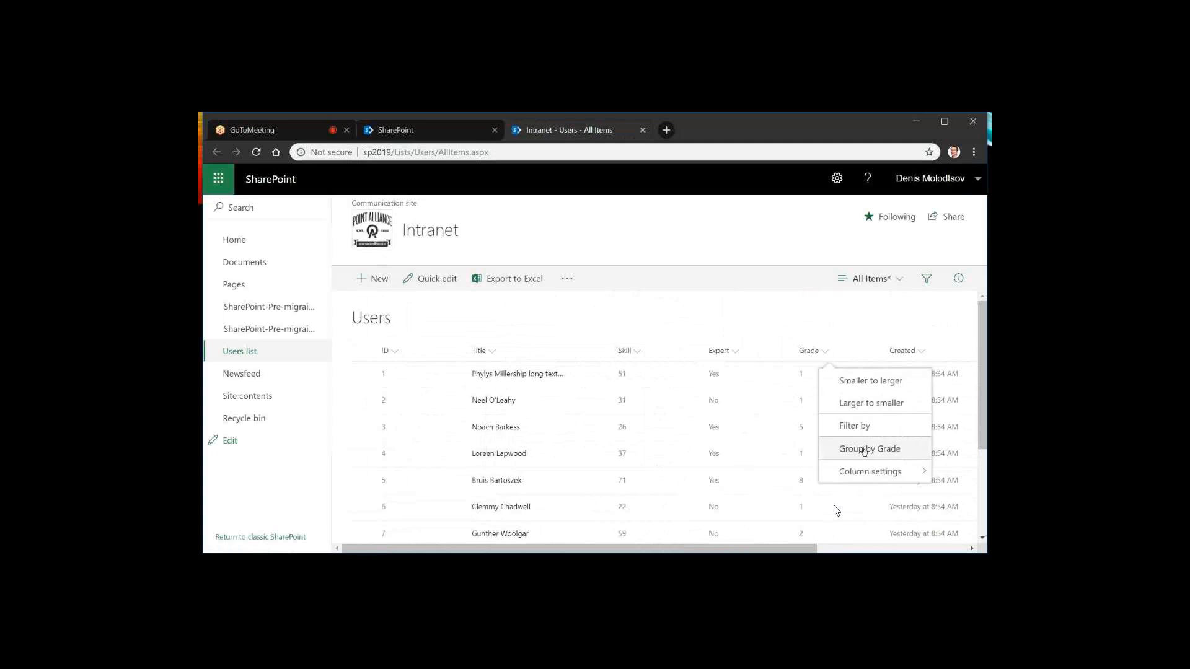
mouse_move(876, 470)
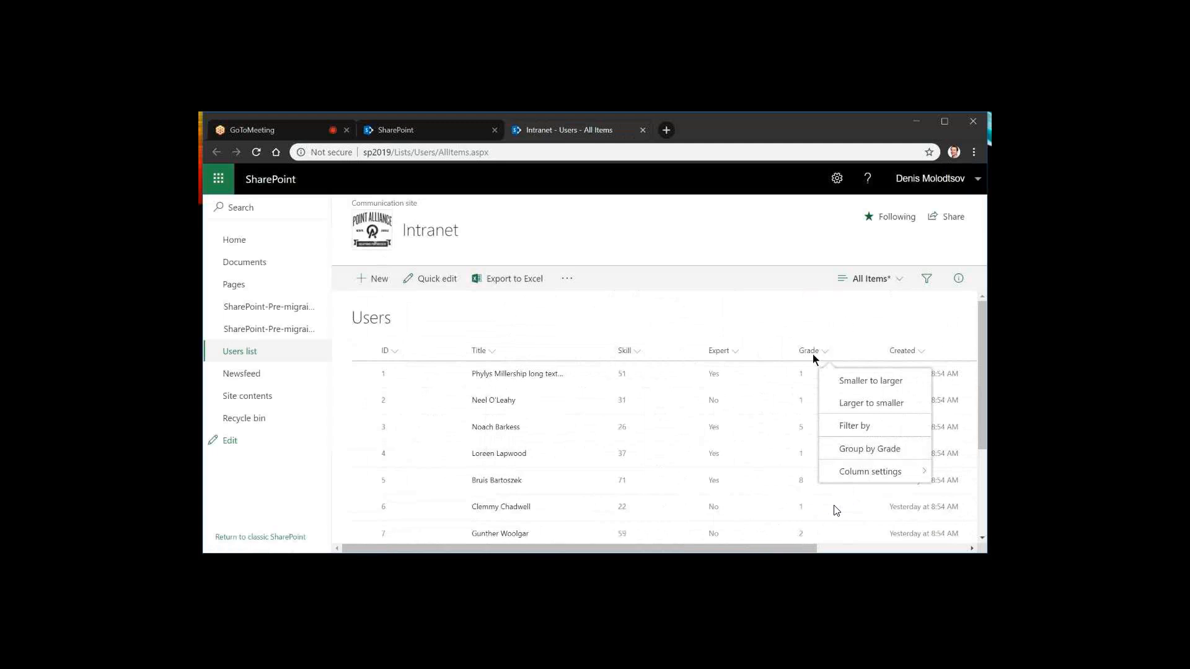
left_click(737, 350)
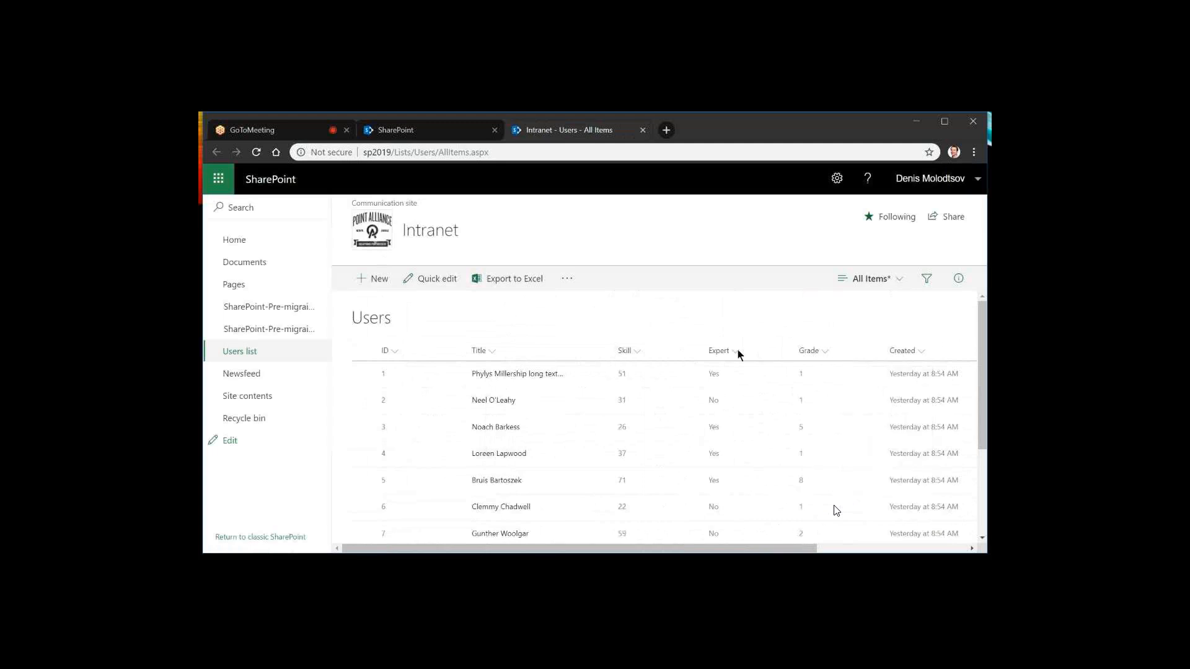
Group the Users list by the Expert column and look through the resulting groups
left_click(737, 350)
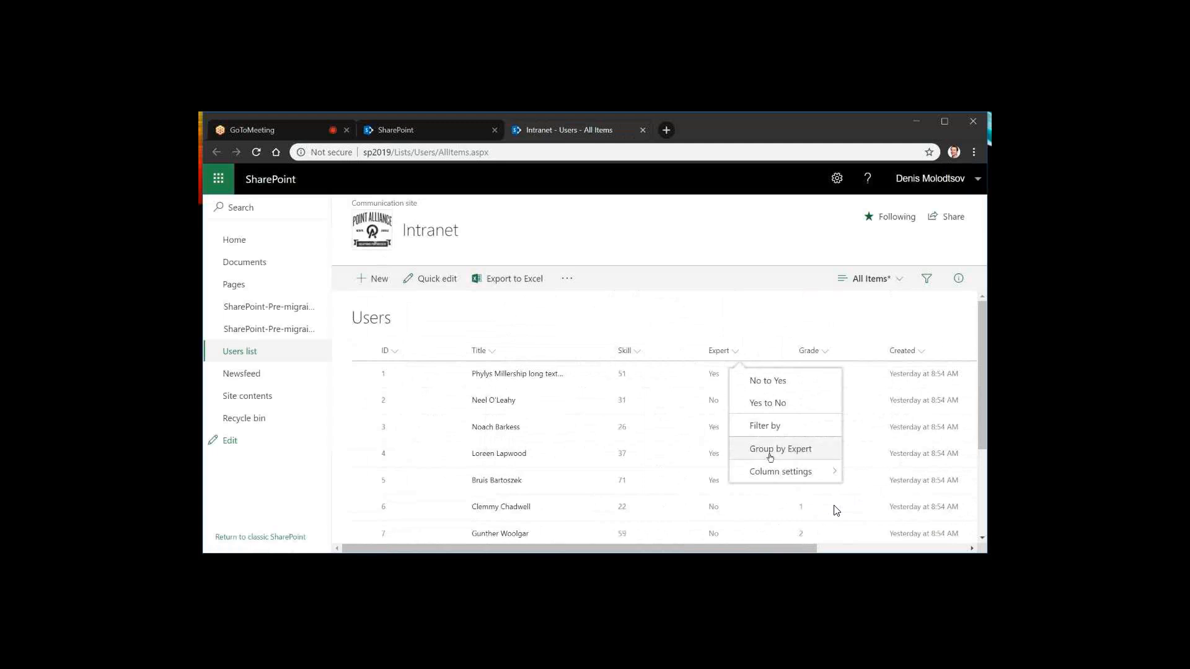
left_click(793, 455)
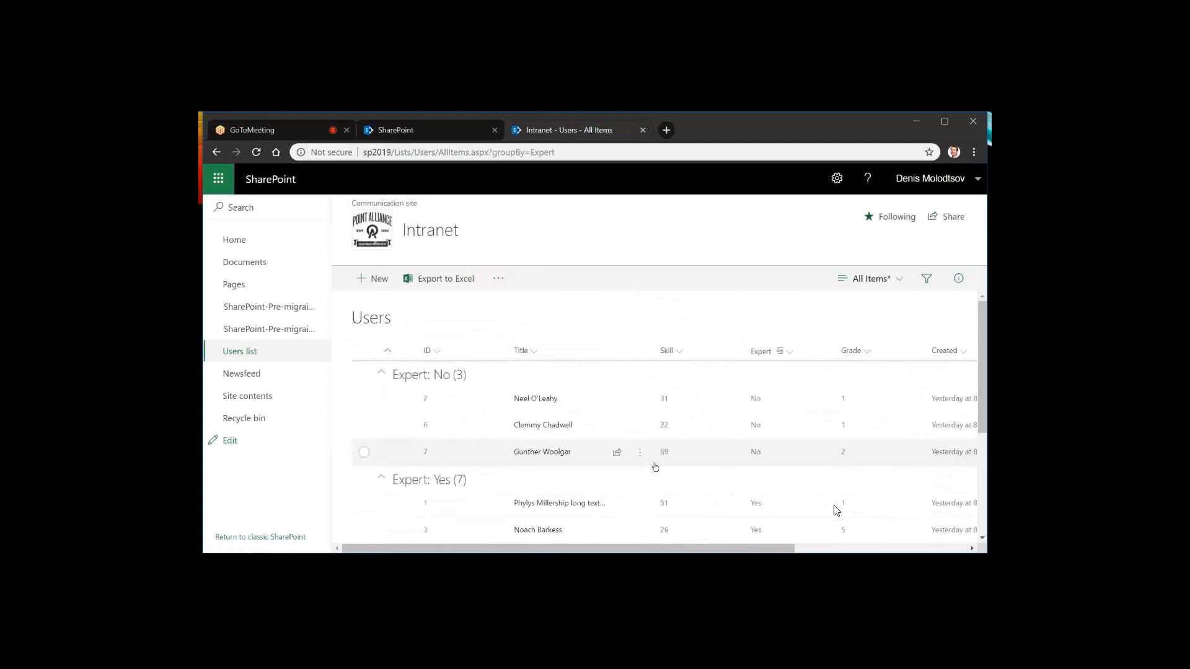
scroll(655, 466, "down", 3)
scroll(491, 459, "up", 1)
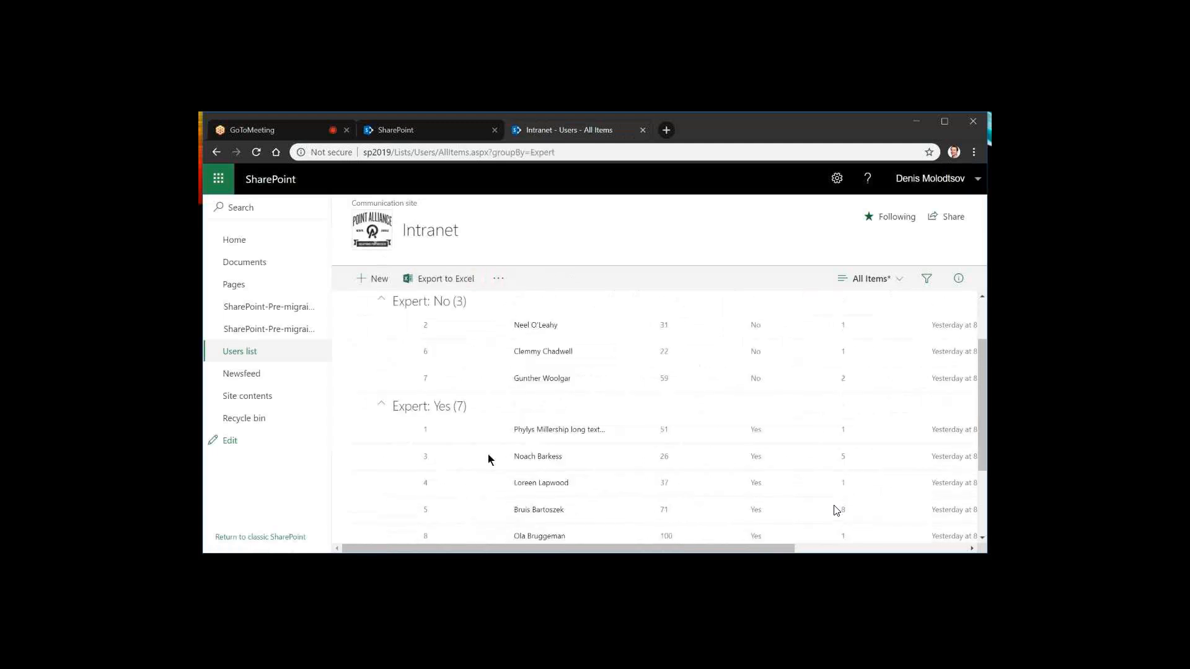
scroll(491, 459, "up", 2)
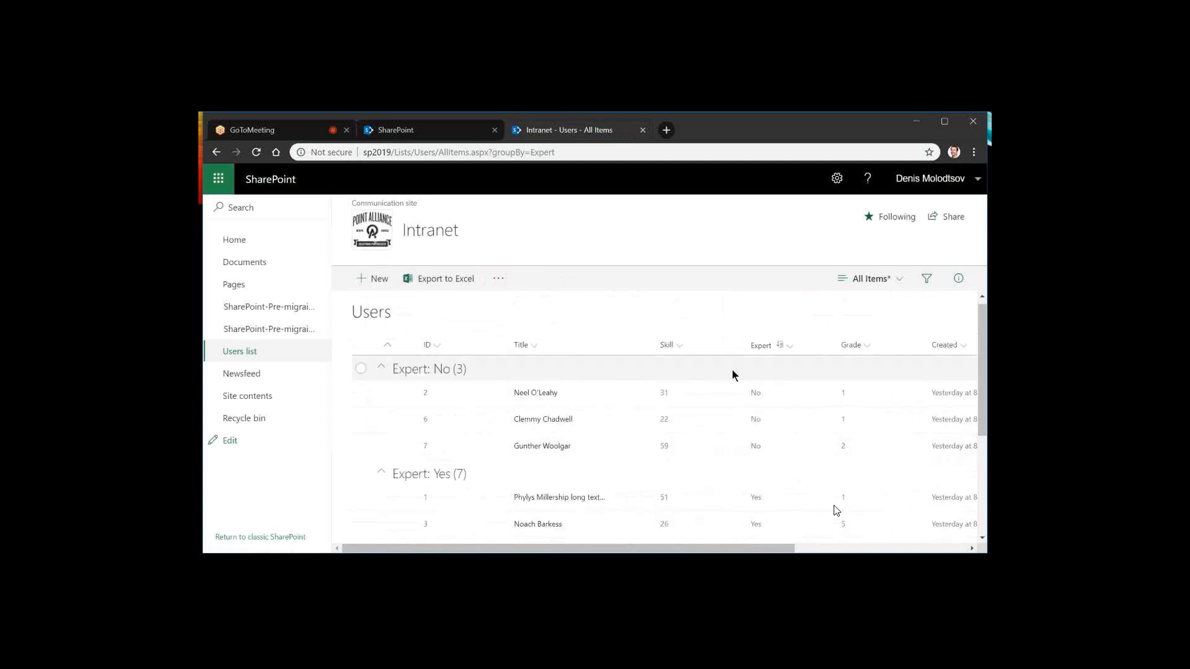
Save the list's grouped layout as the public view All Items
left_click(902, 280)
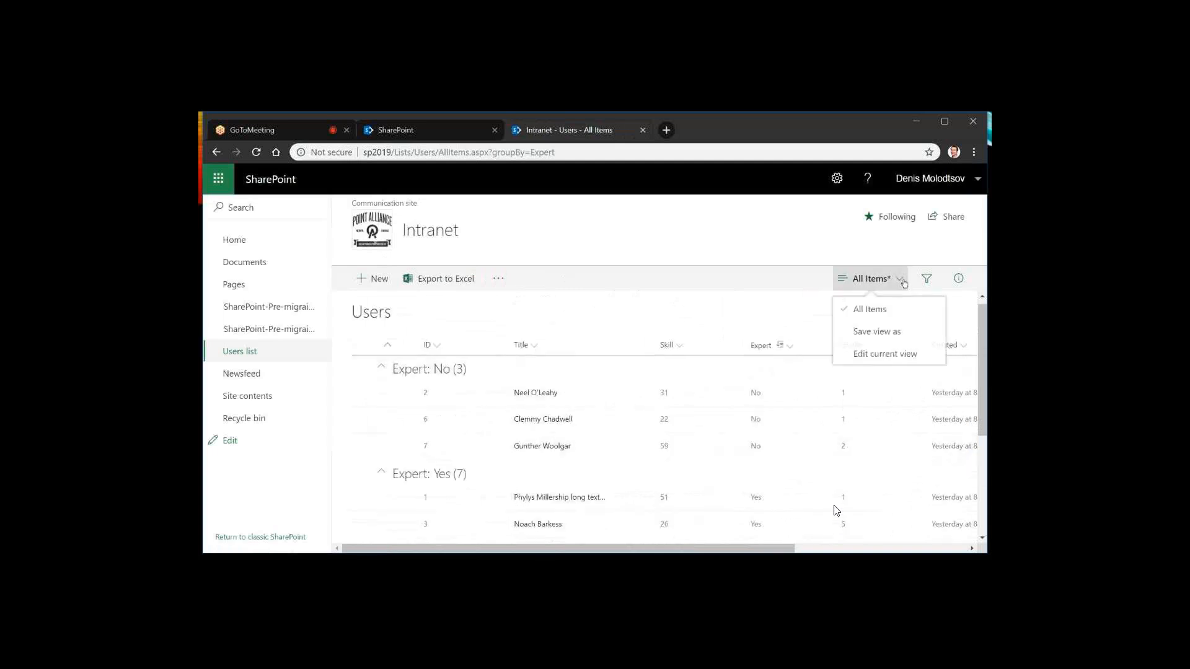
left_click(856, 337)
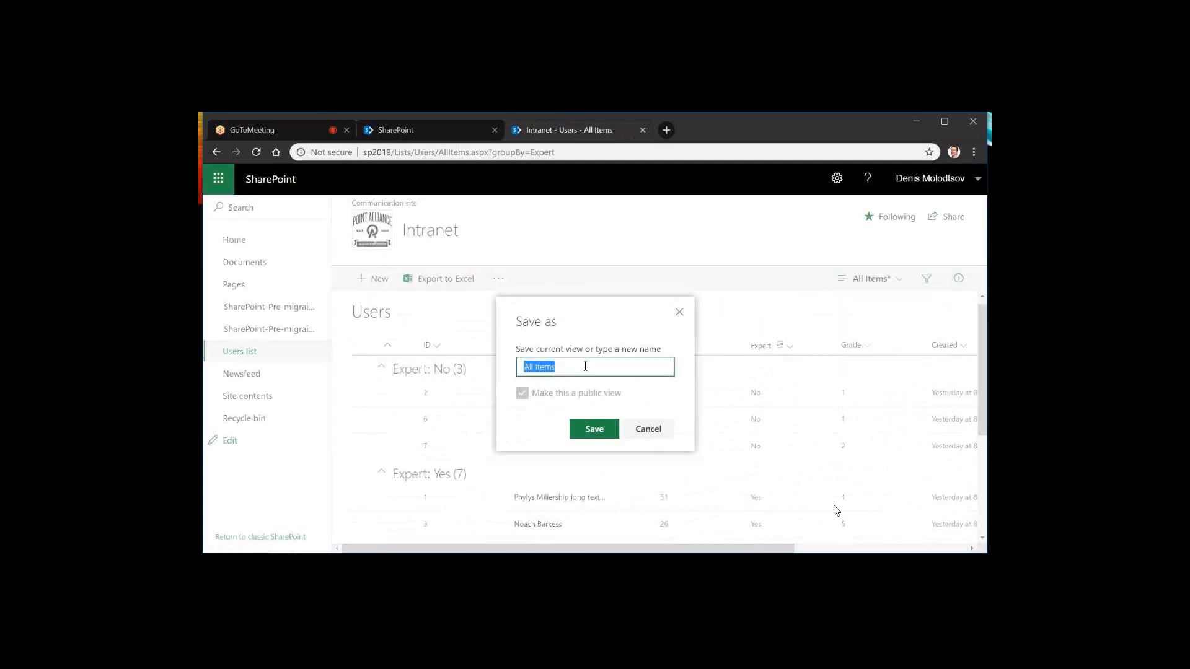
left_click(577, 426)
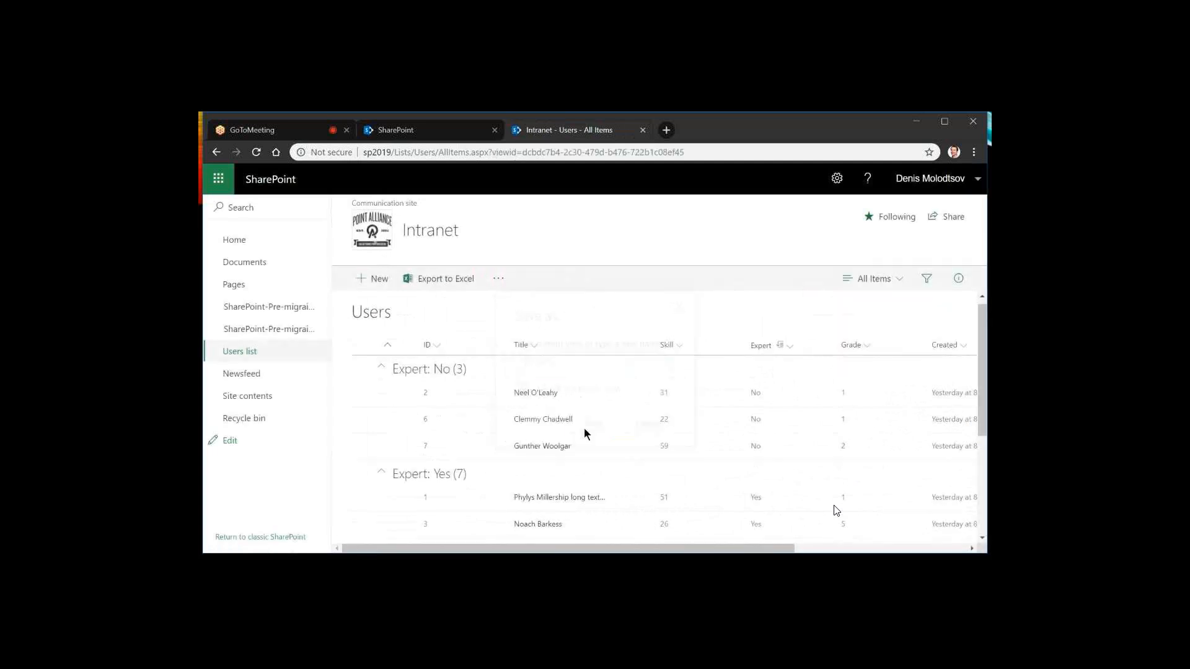
left_click_drag(669, 549, 484, 533)
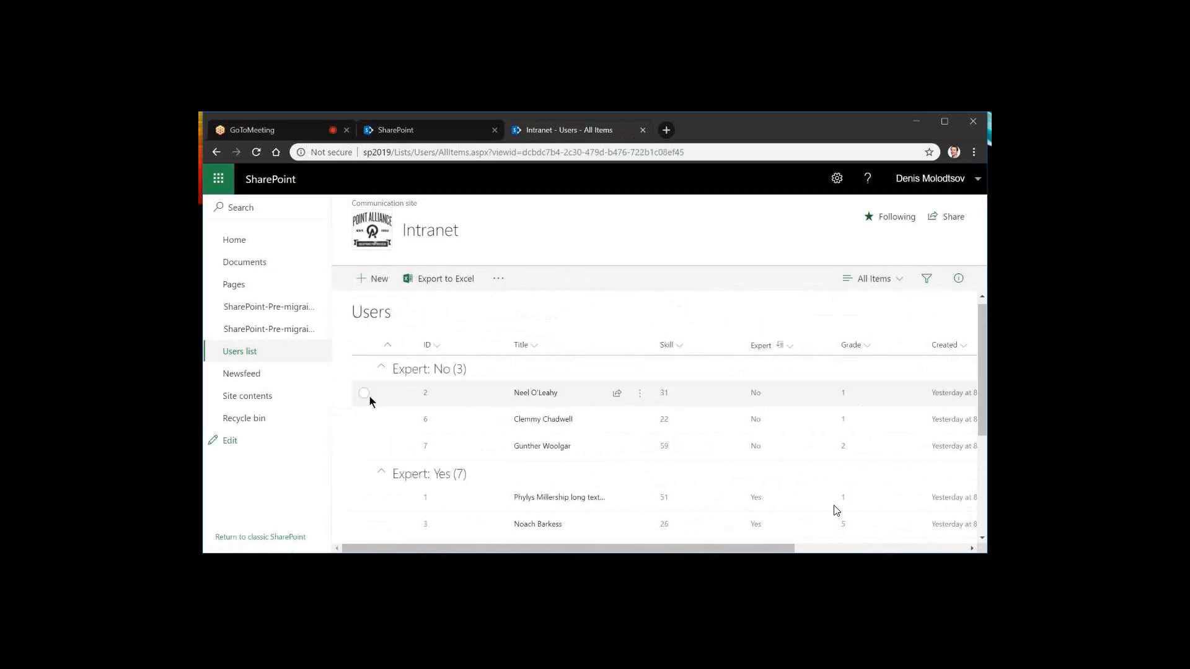
Open the details of the item with ID 2 and set its Skill to 32
left_click(404, 398)
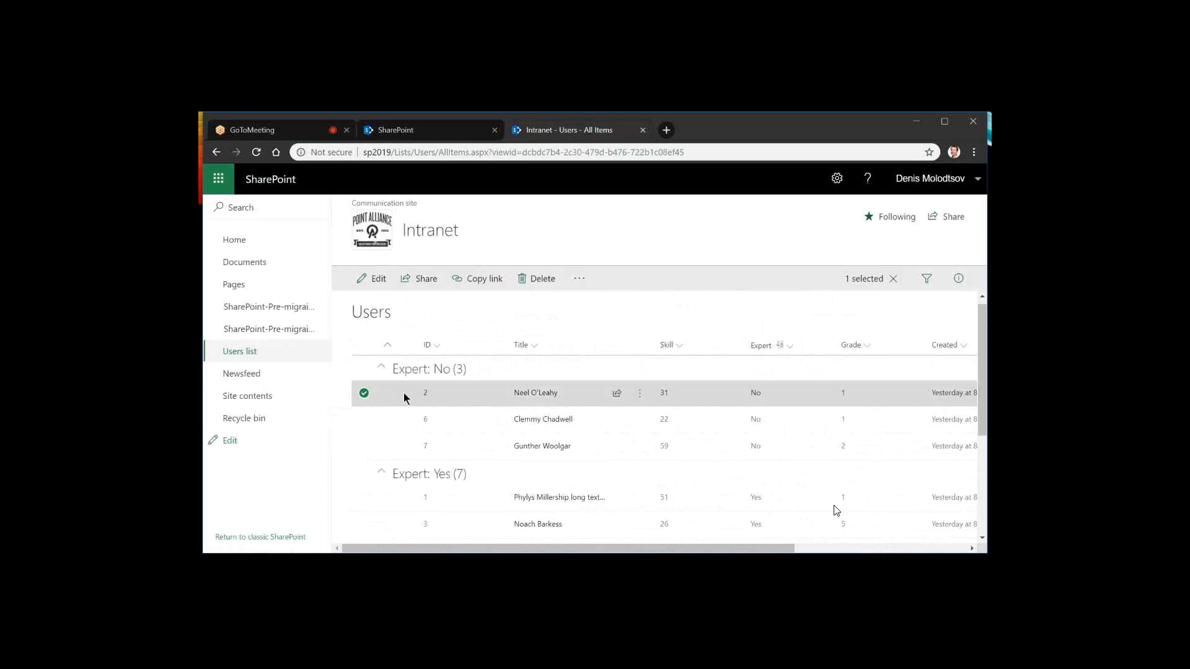
left_click(961, 279)
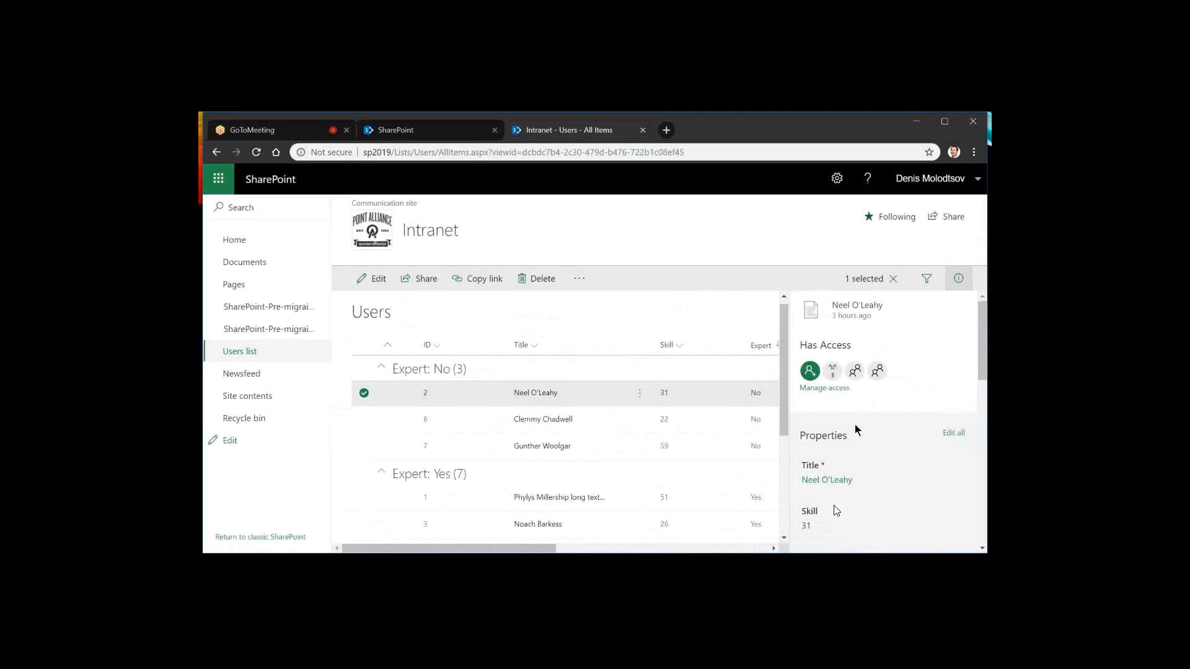
scroll(857, 430, "down", 2)
left_click(836, 434)
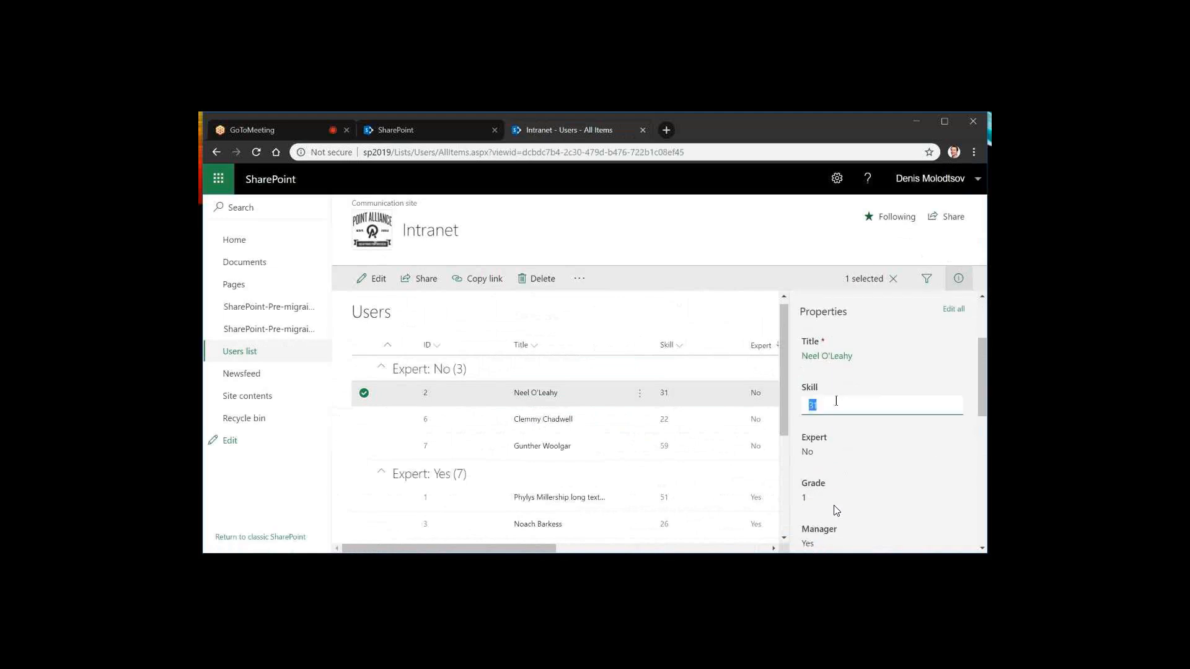
left_click(863, 414)
double_click(863, 413)
type("32")
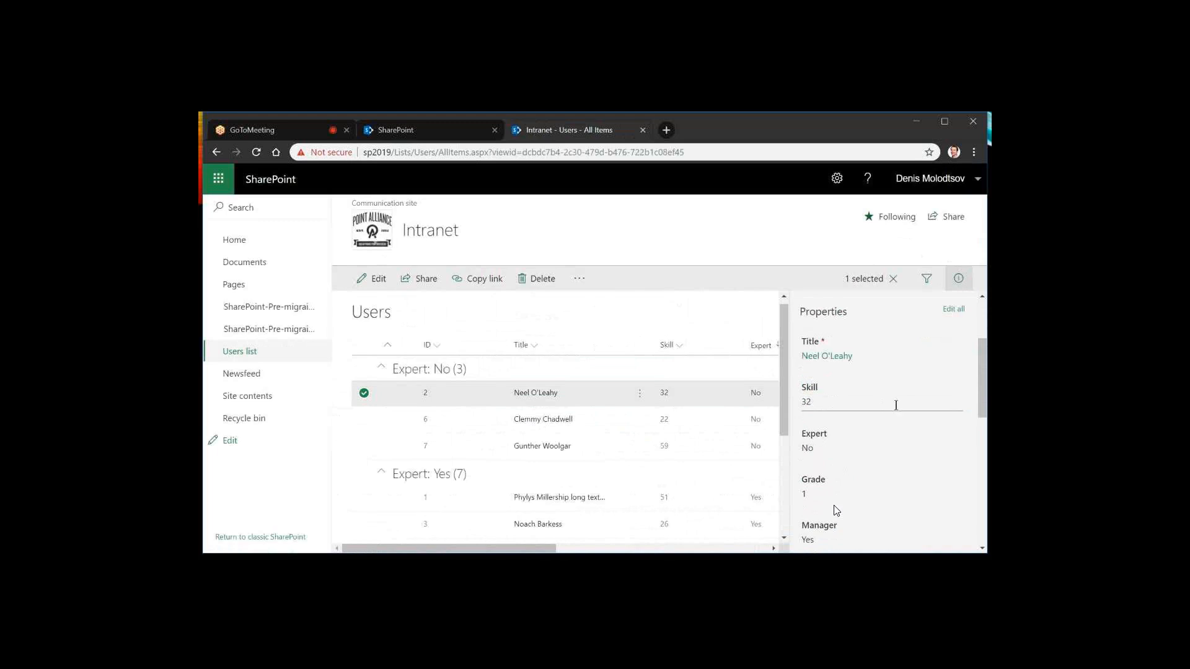
Edit all properties of the item with ID 2, setting Expert to Yes, Grade to 2 and Manager to No, and save
scroll(838, 394, "down", 1)
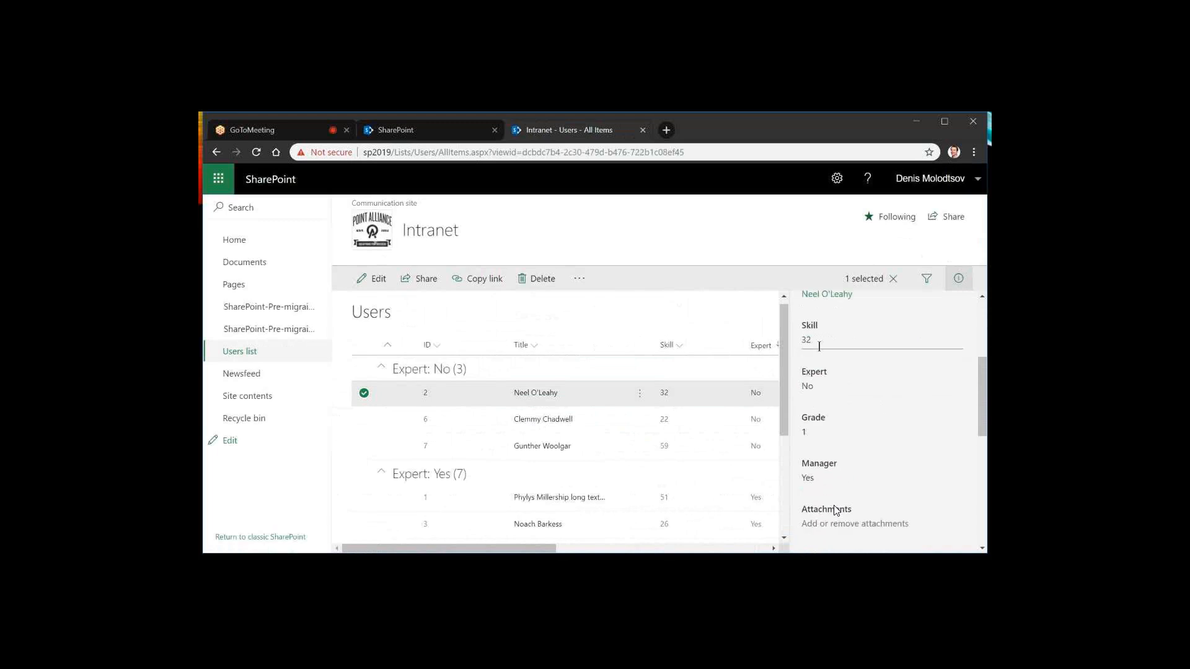
scroll(825, 381, "down", 1)
scroll(824, 381, "up", 1)
scroll(865, 371, "down", 1)
scroll(864, 369, "up", 3)
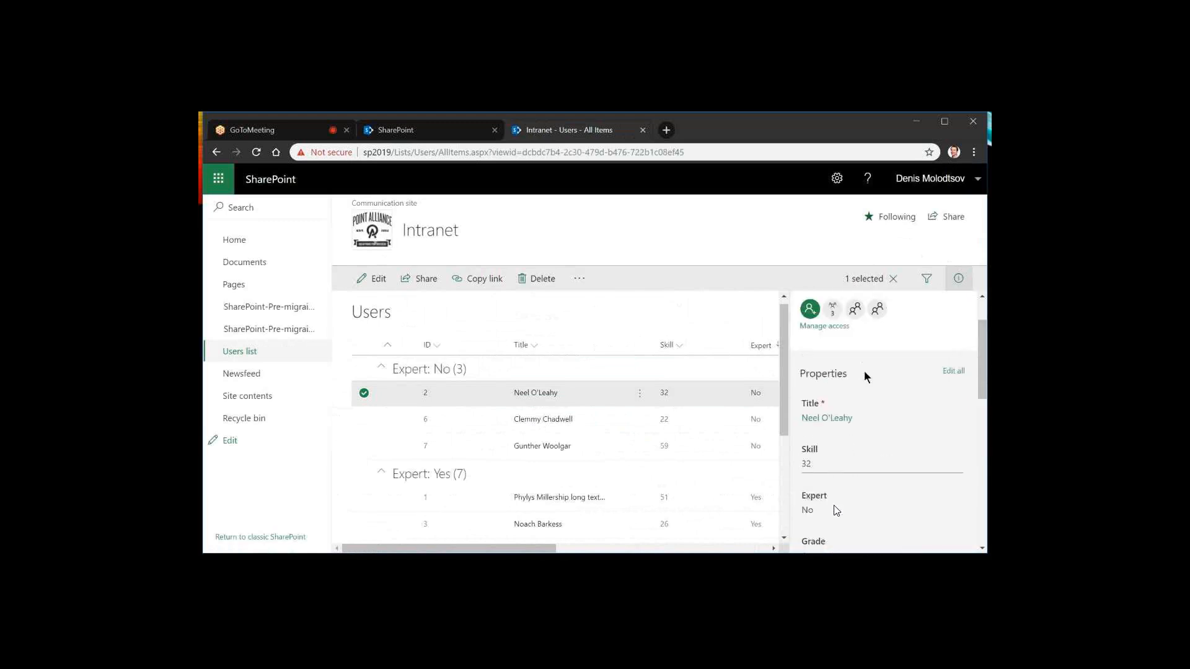
left_click(951, 372)
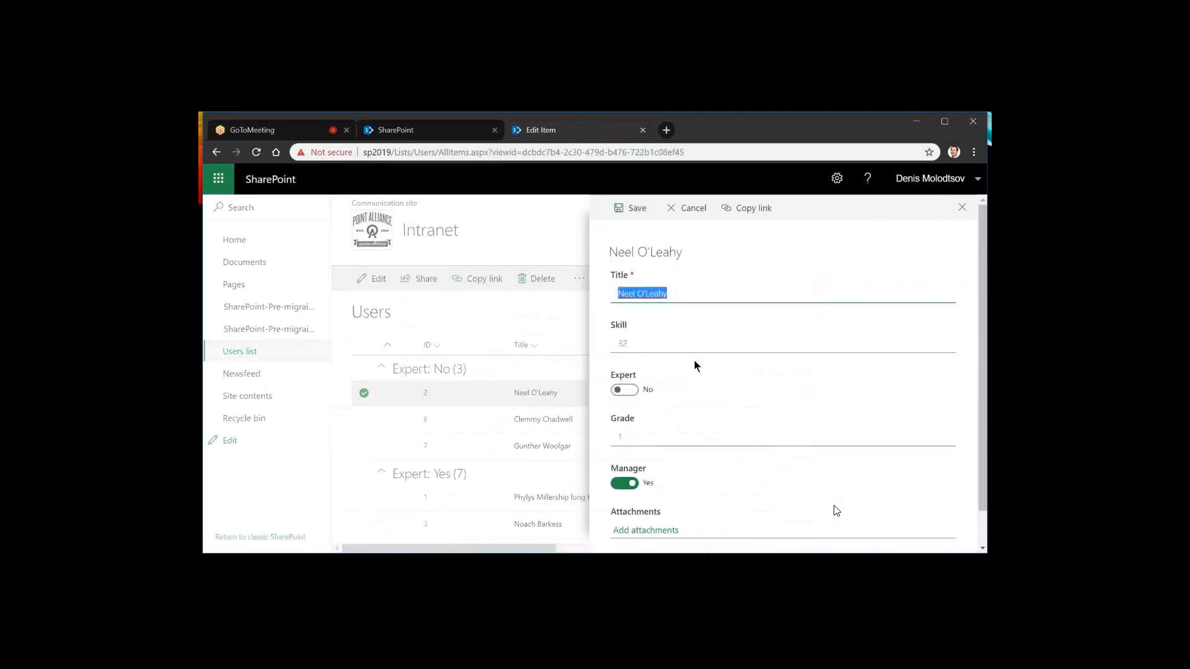
left_click(625, 392)
key("Tab")
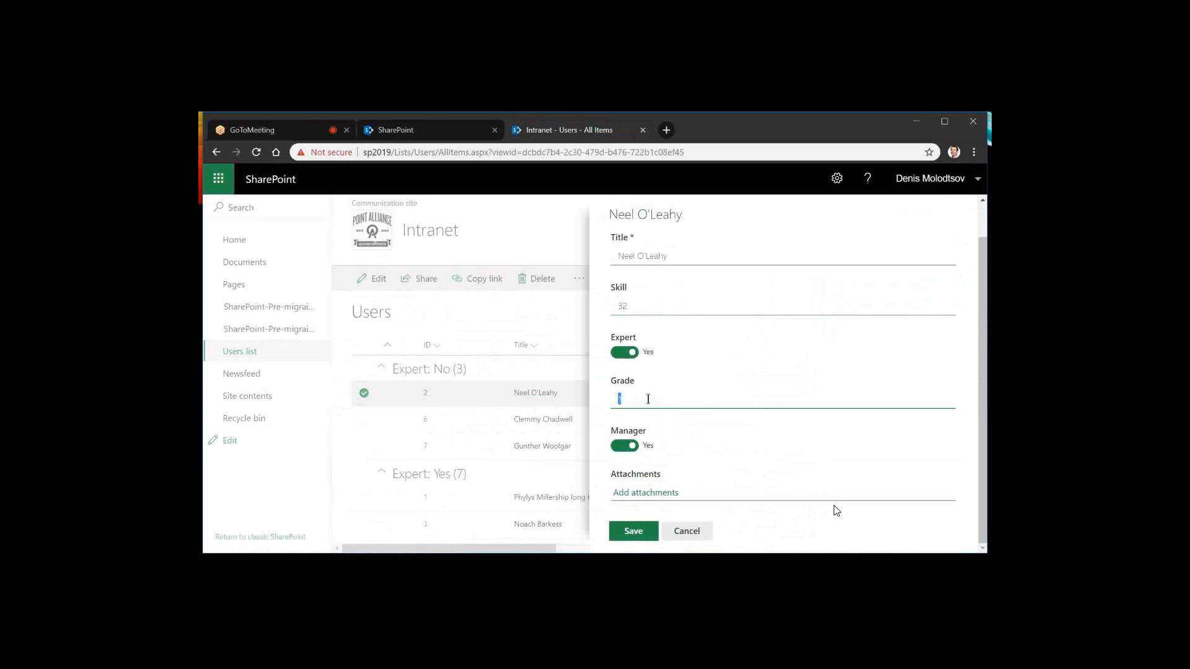
type("2")
key("Tab")
key("space")
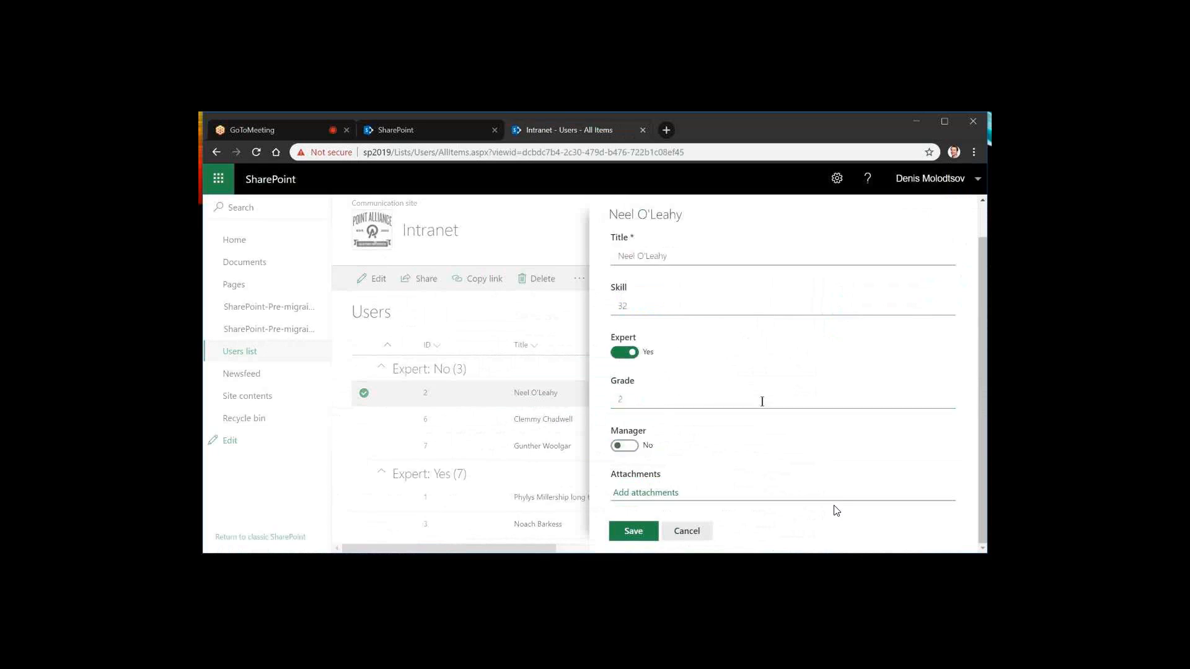
scroll(698, 424, "up", 1)
scroll(698, 424, "down", 1)
left_click(634, 531)
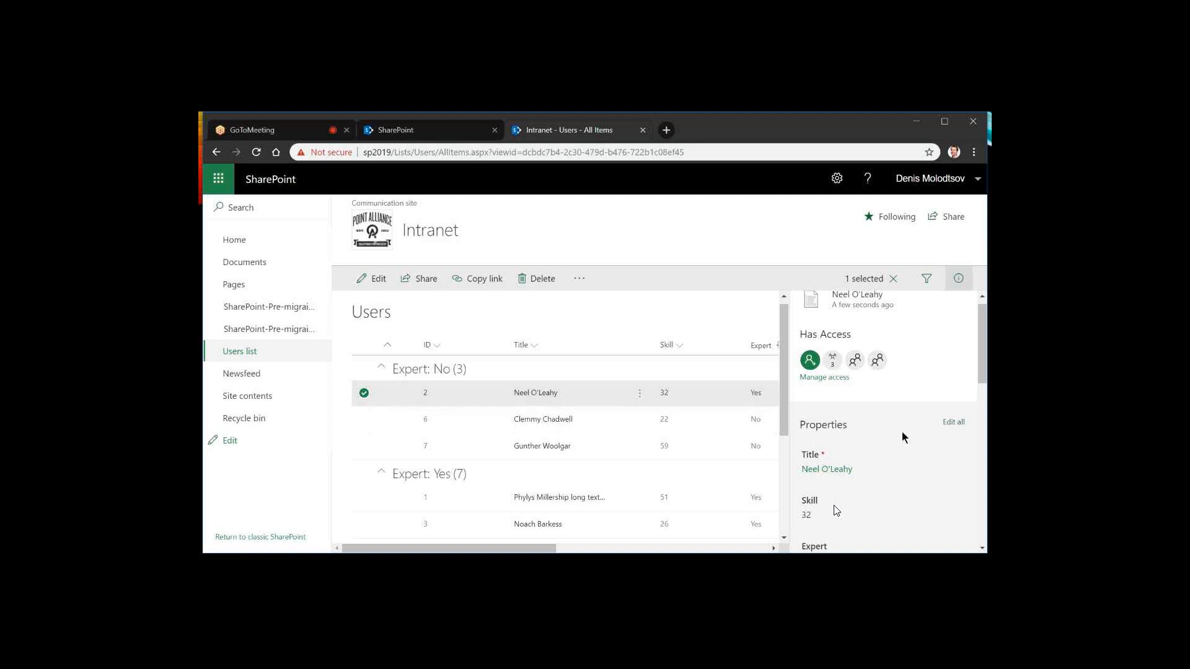
Review the recent activity history of the item with ID 2 and the item with ID 6
scroll(902, 434, "down", 3)
scroll(903, 437, "down", 3)
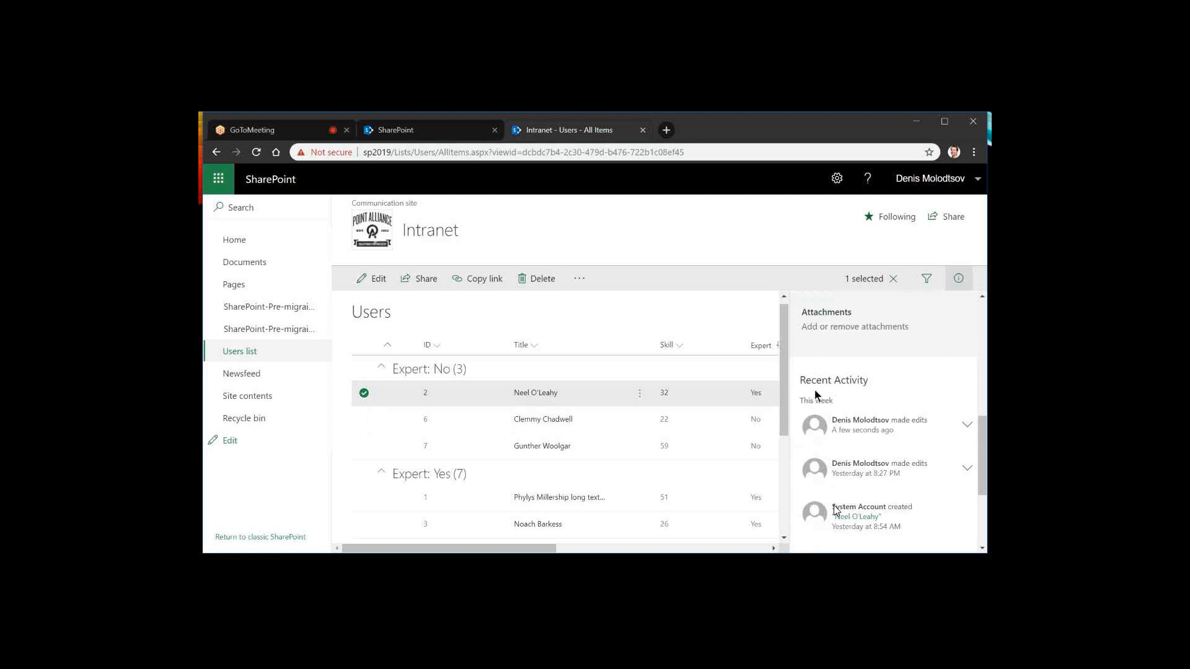
left_click(479, 422)
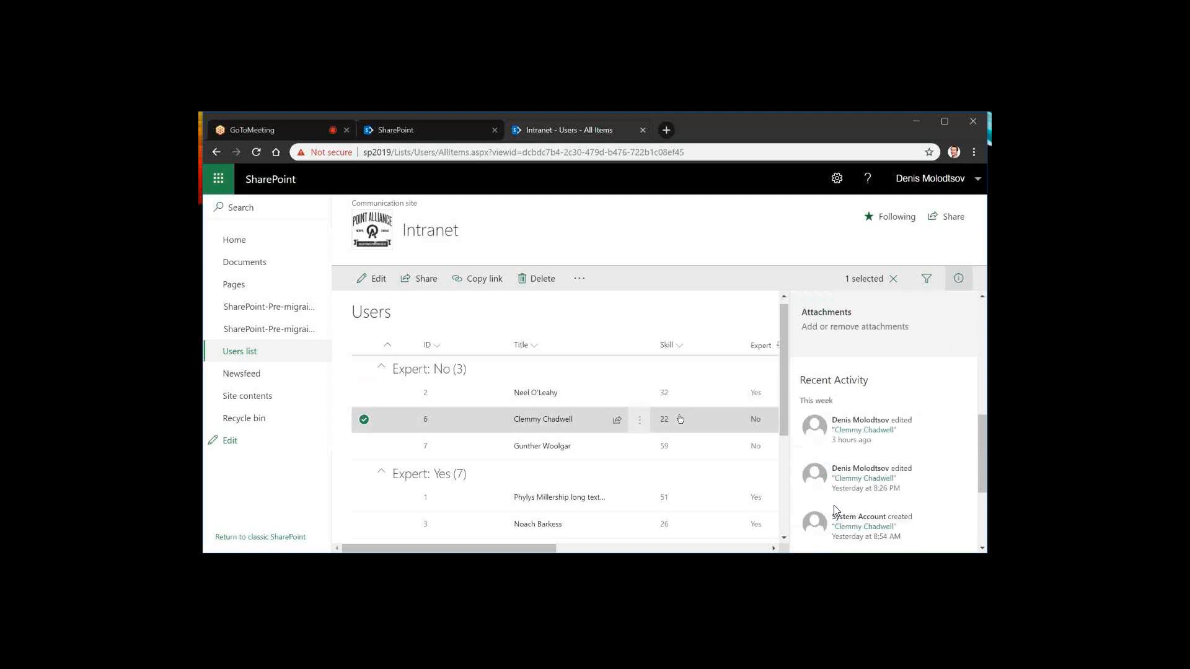
scroll(835, 509, "down", 2)
scroll(835, 510, "up", 1)
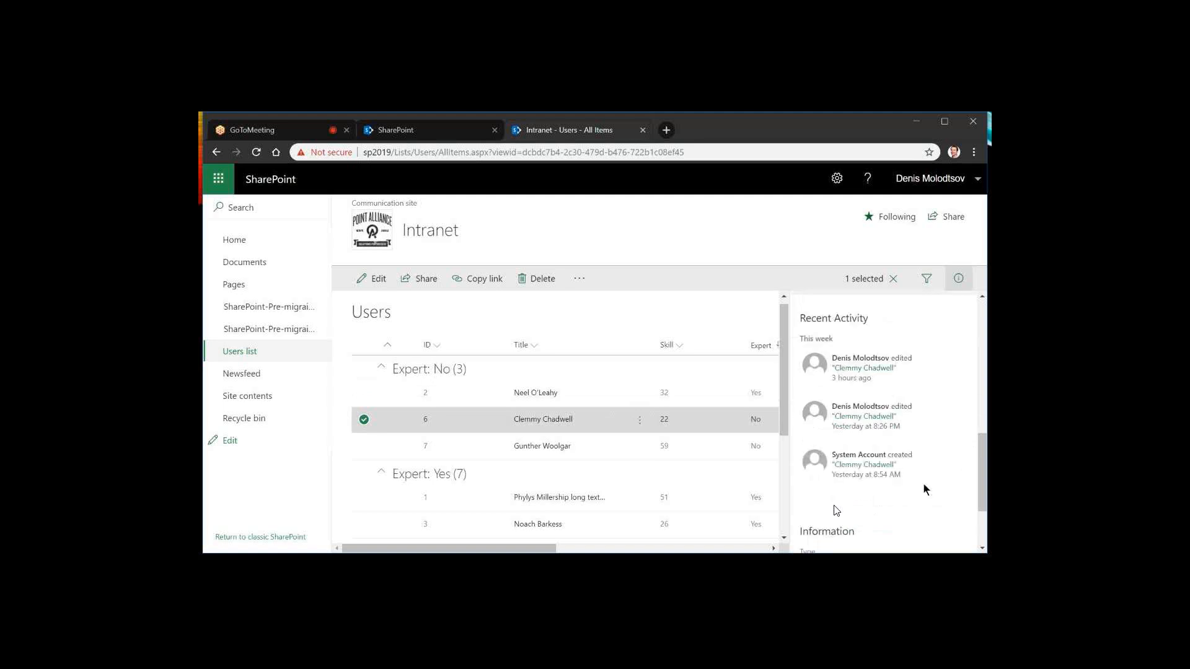
left_click_drag(891, 455, 917, 508)
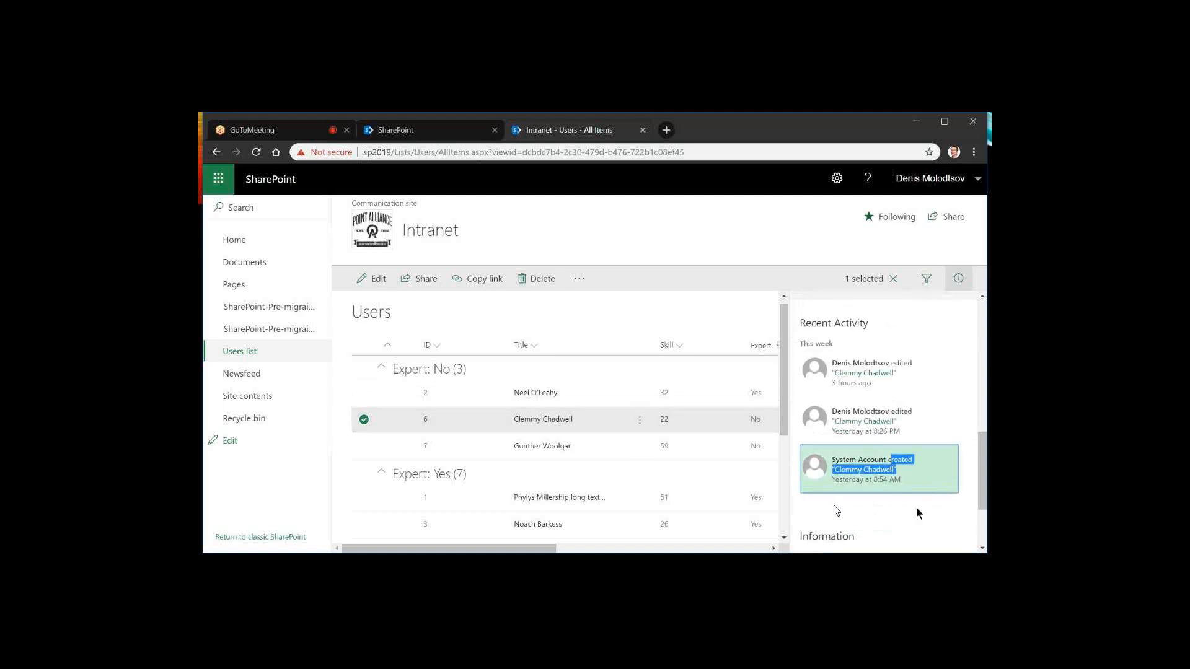
Open the list's filters and limit the Users list to items modified in the last 30 days
scroll(916, 507, "up", 2)
scroll(858, 460, "up", 2)
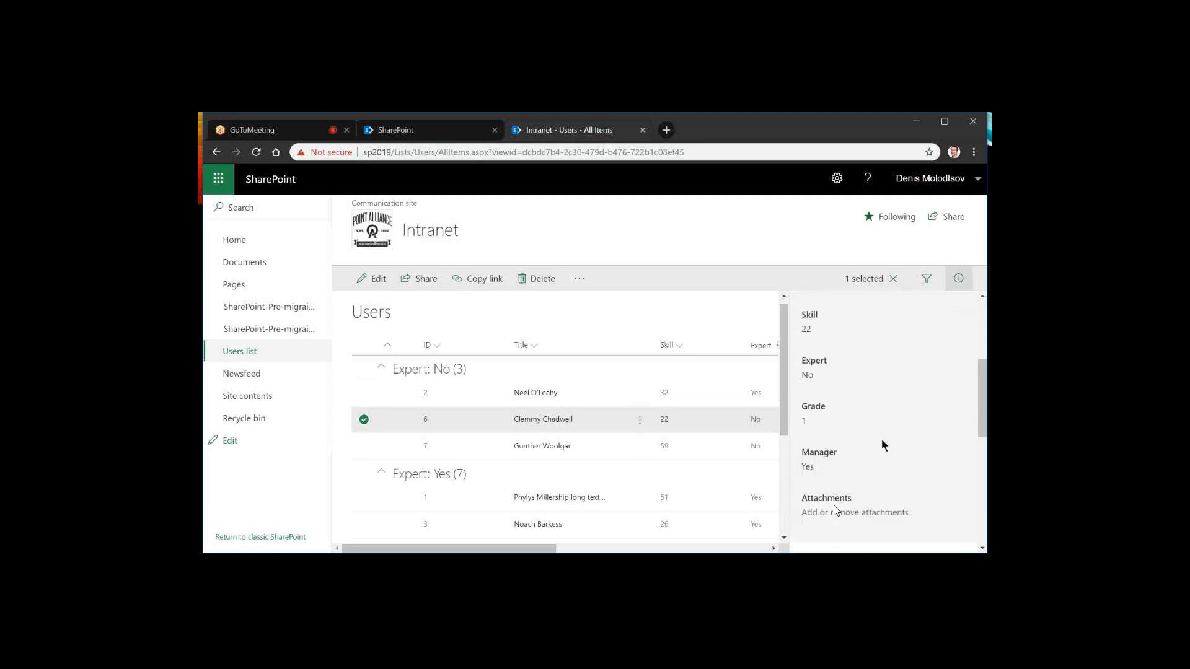
scroll(883, 445, "up", 3)
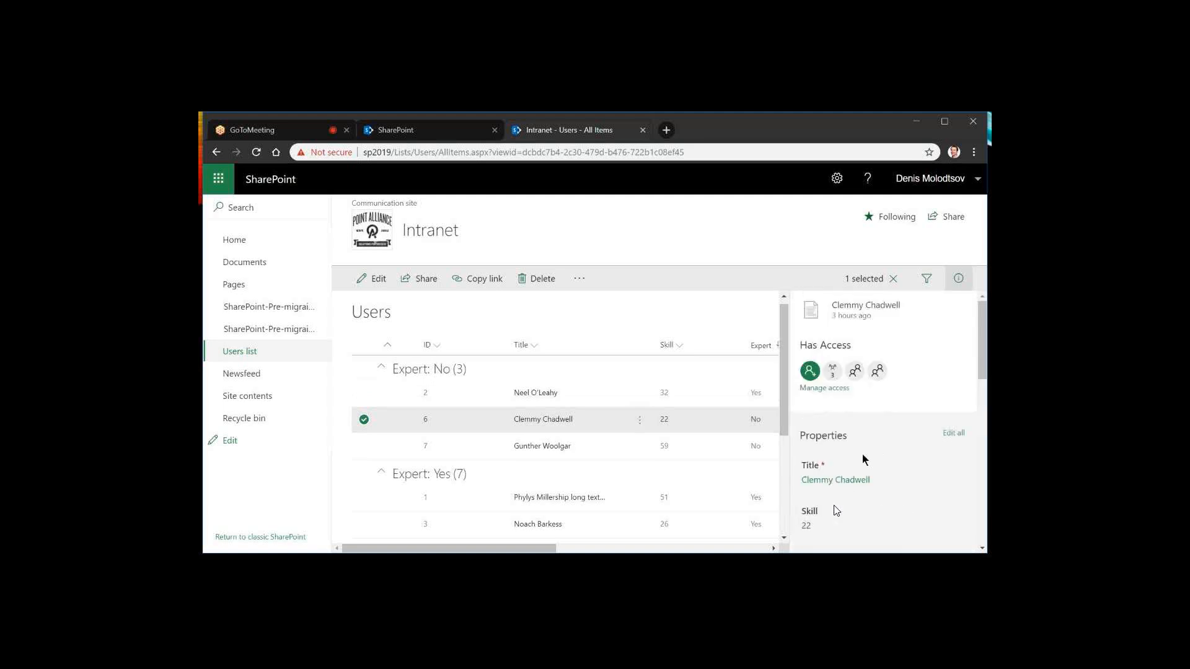
left_click(928, 281)
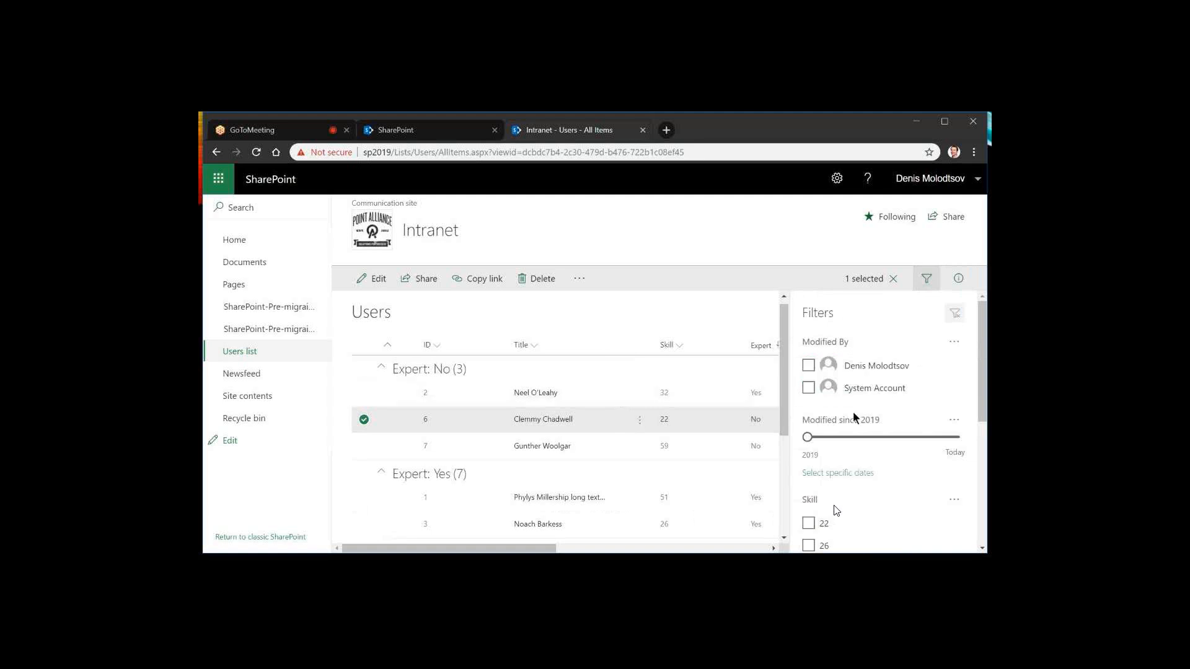
mouse_move(812, 437)
left_mouse_down()
mouse_move(969, 445)
mouse_move(804, 445)
left_mouse_up()
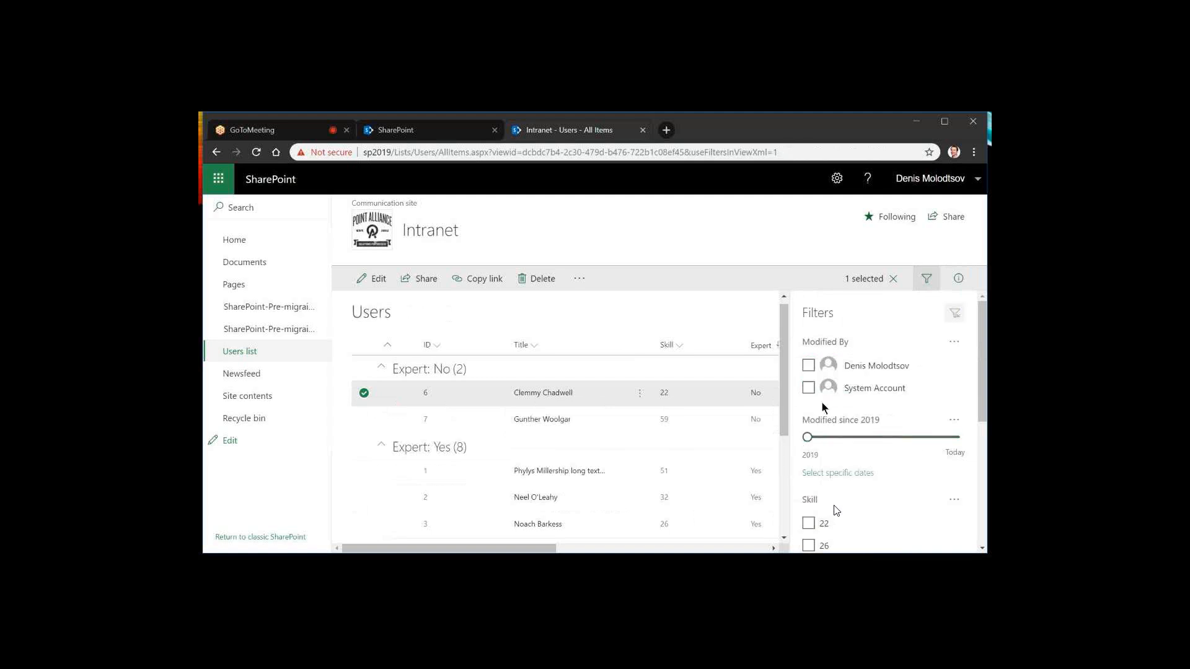
left_click_drag(810, 437, 867, 437)
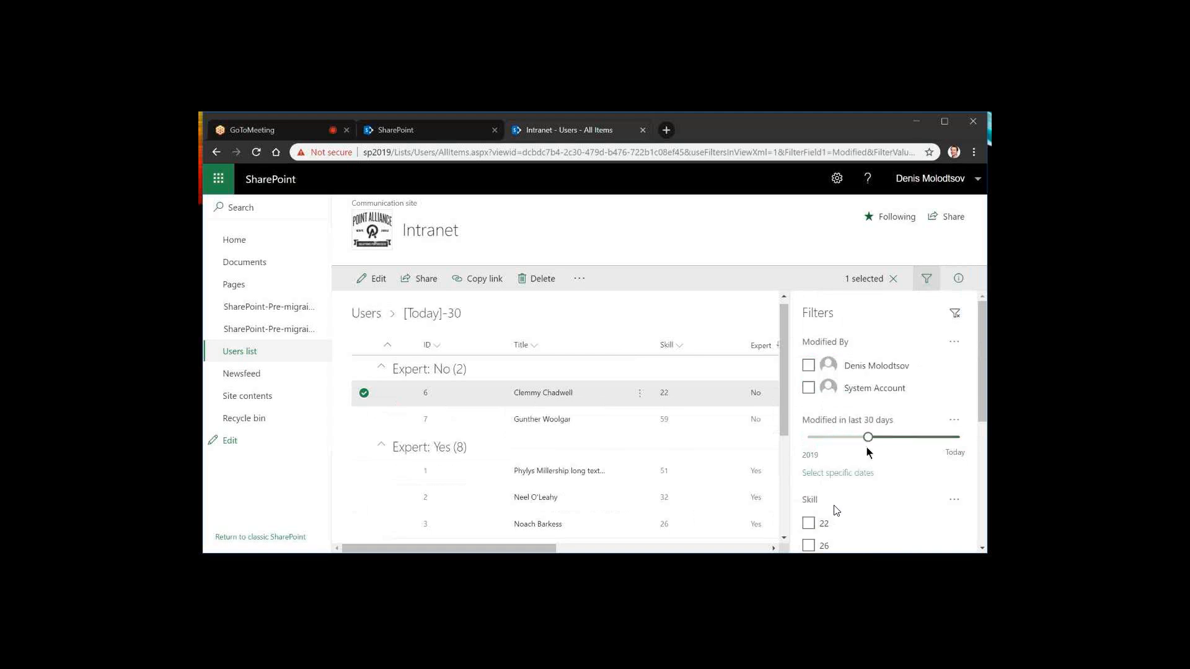
Filter the list further by the named editor rather than System Account, Skill values 22 and 26, and Grade 2
left_click(808, 366)
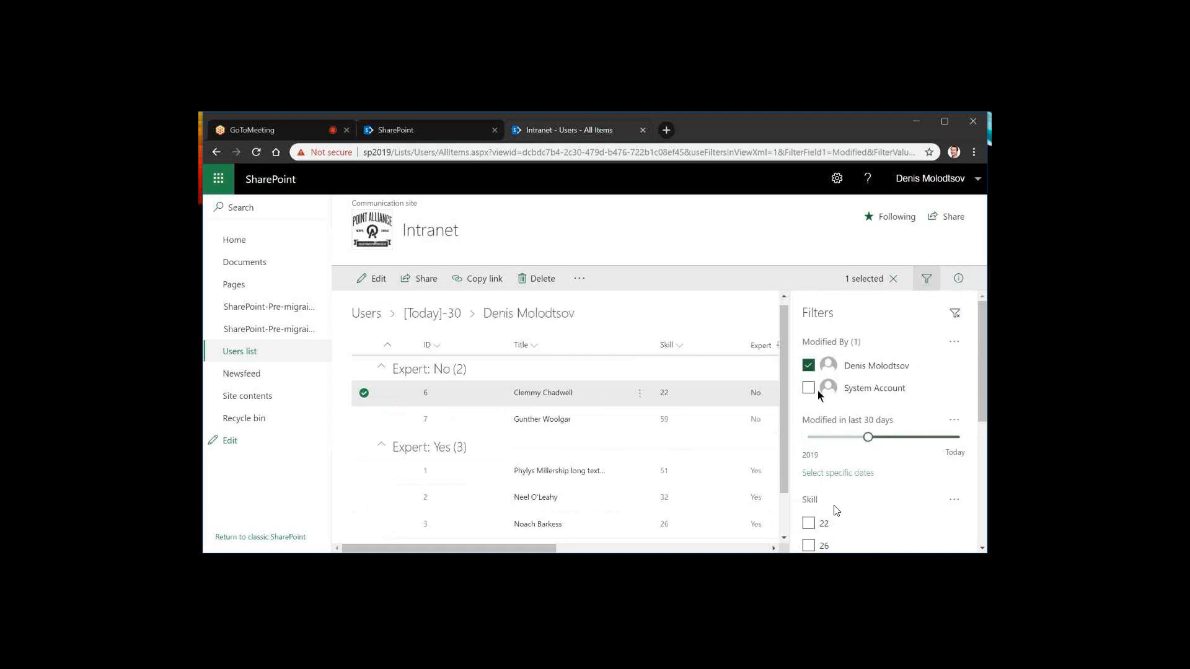
scroll(836, 510, "down", 1)
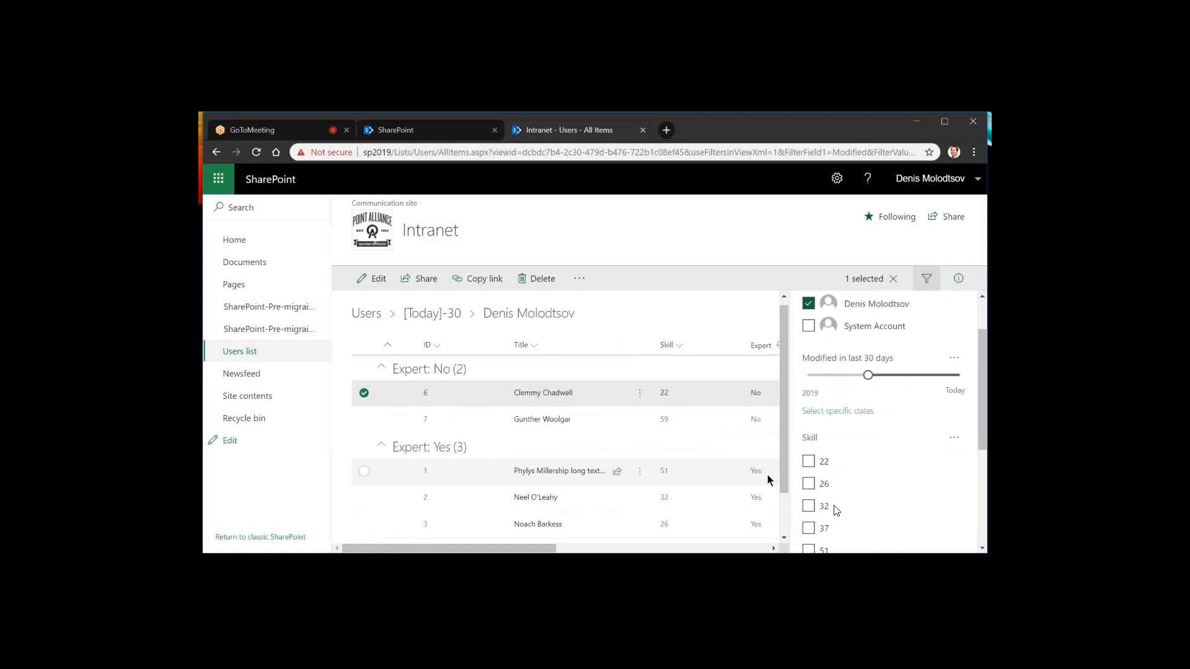
left_click(809, 463)
scroll(811, 467, "down", 1)
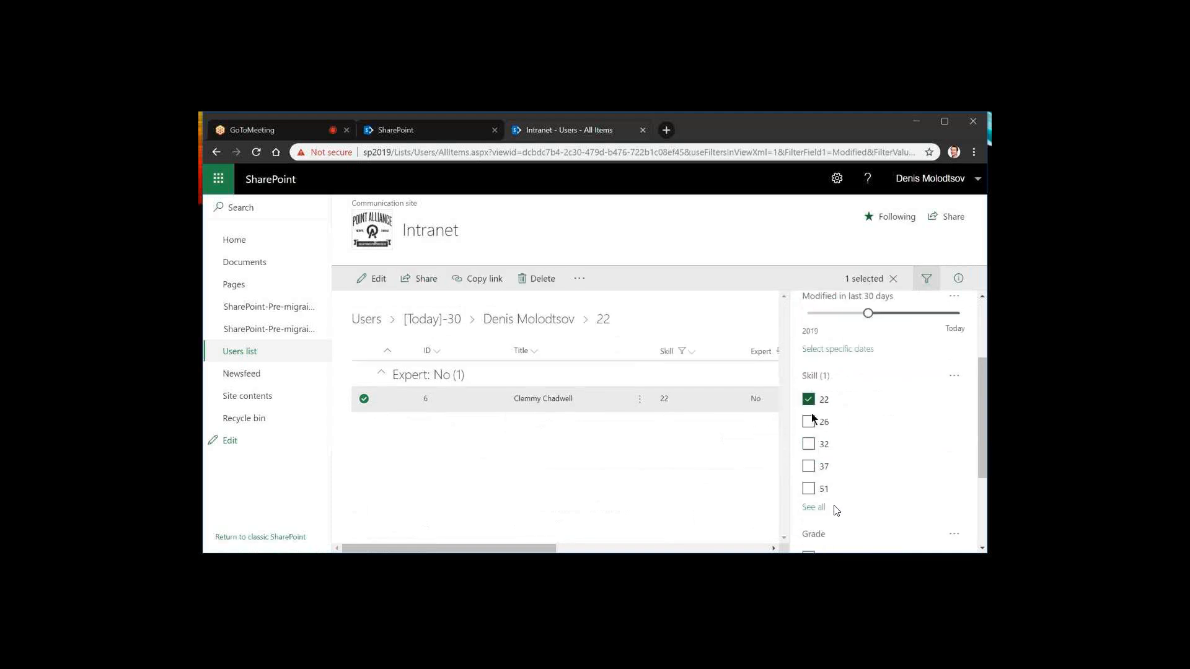
left_click(810, 421)
scroll(820, 438, "down", 2)
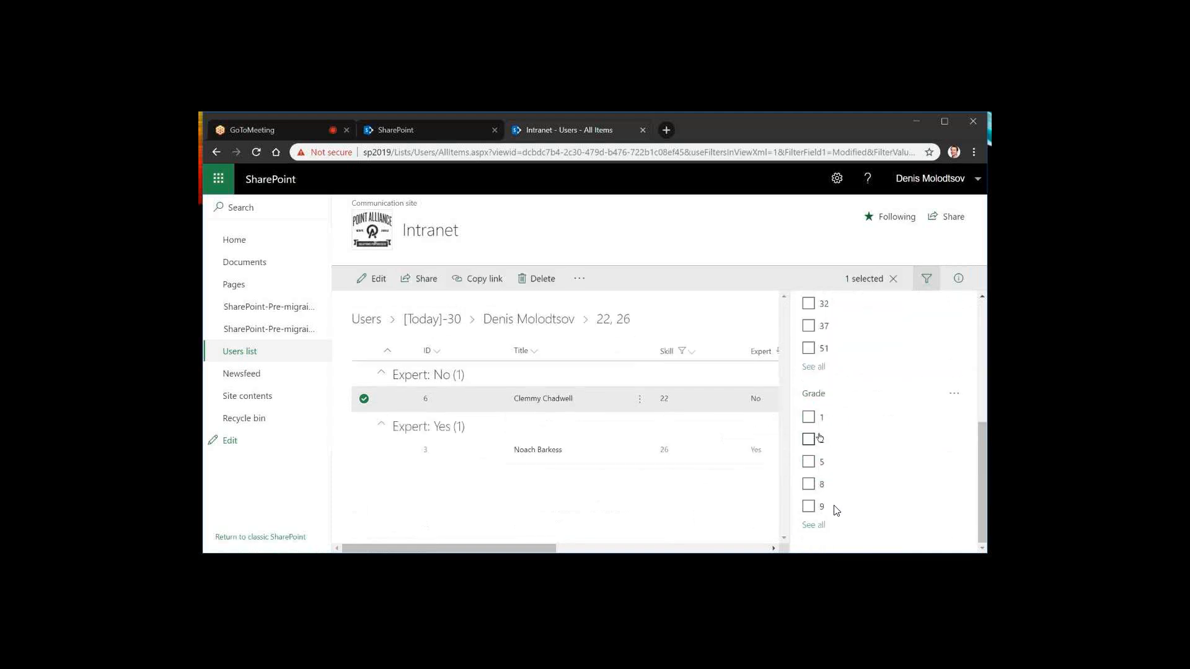
left_click(818, 438)
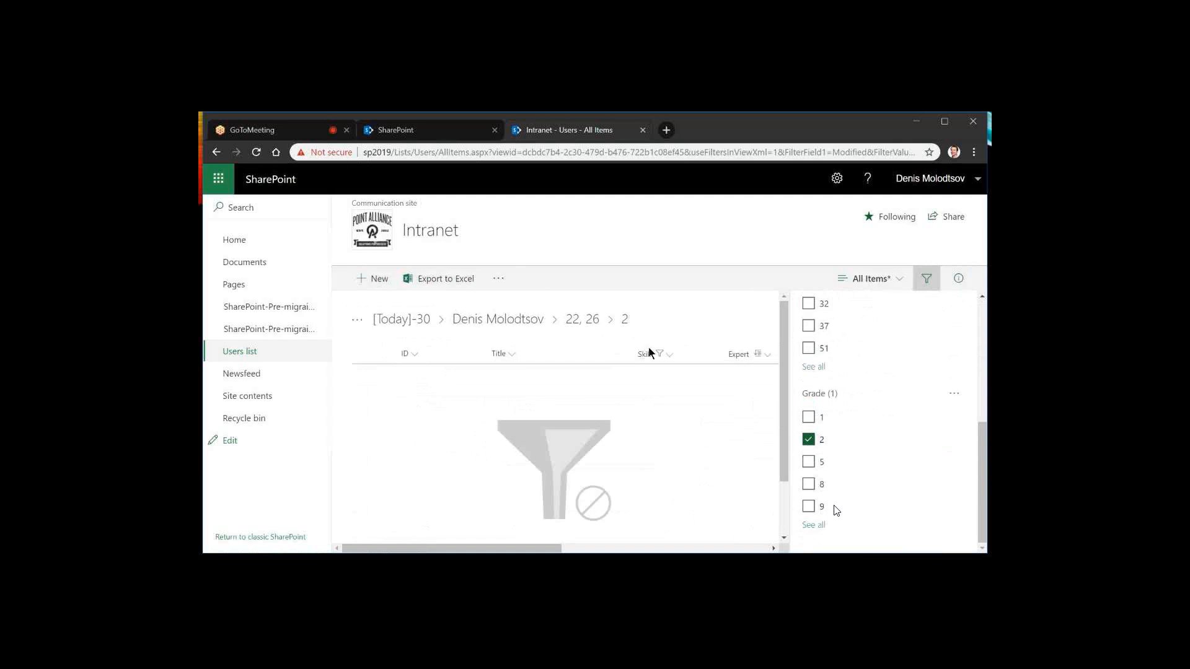
Remove the Grade, Skill and Modified By filters, keeping only the 30-day modification filter
left_click(581, 320)
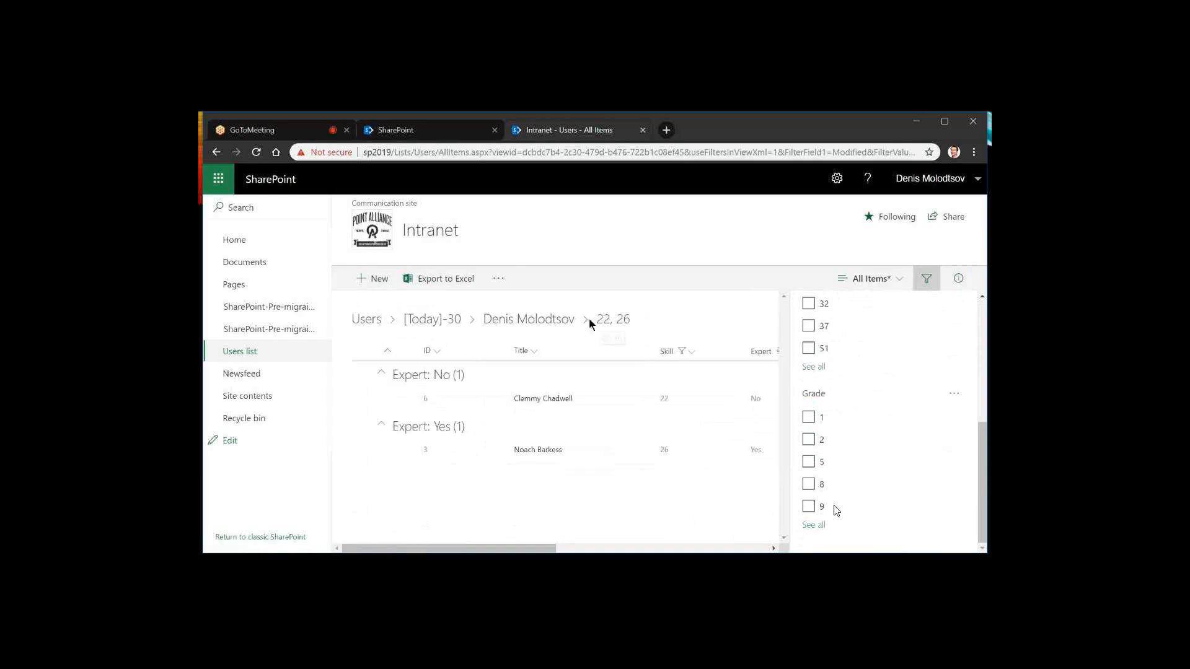
left_click(522, 320)
left_click(433, 320)
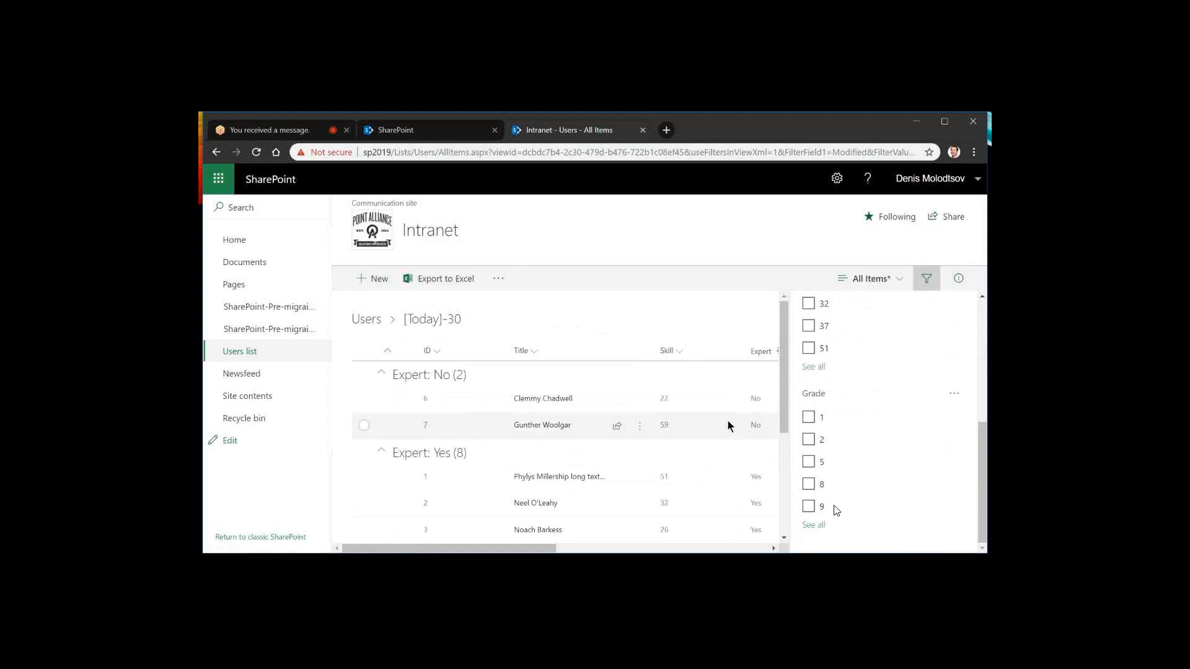
Add a Yes/No column named Great with default value No after the Modified column and save it
scroll(728, 426, "down", 3)
scroll(862, 417, "up", 4)
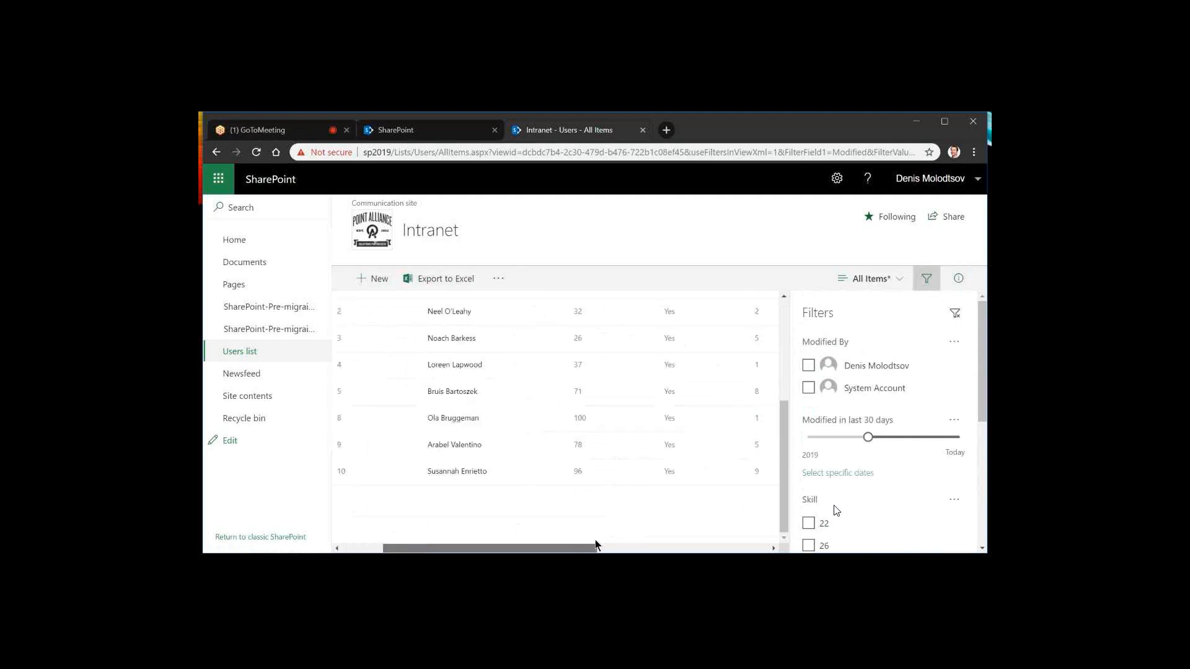
left_click(595, 548)
scroll(749, 353, "up", 5)
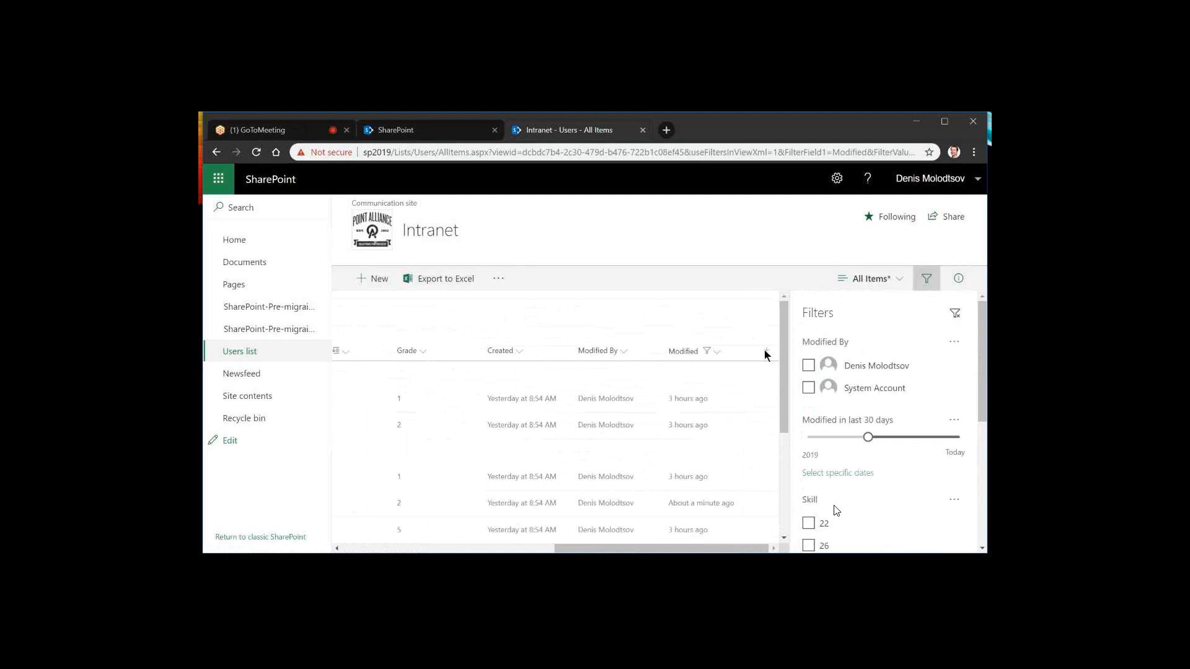
left_click(768, 351)
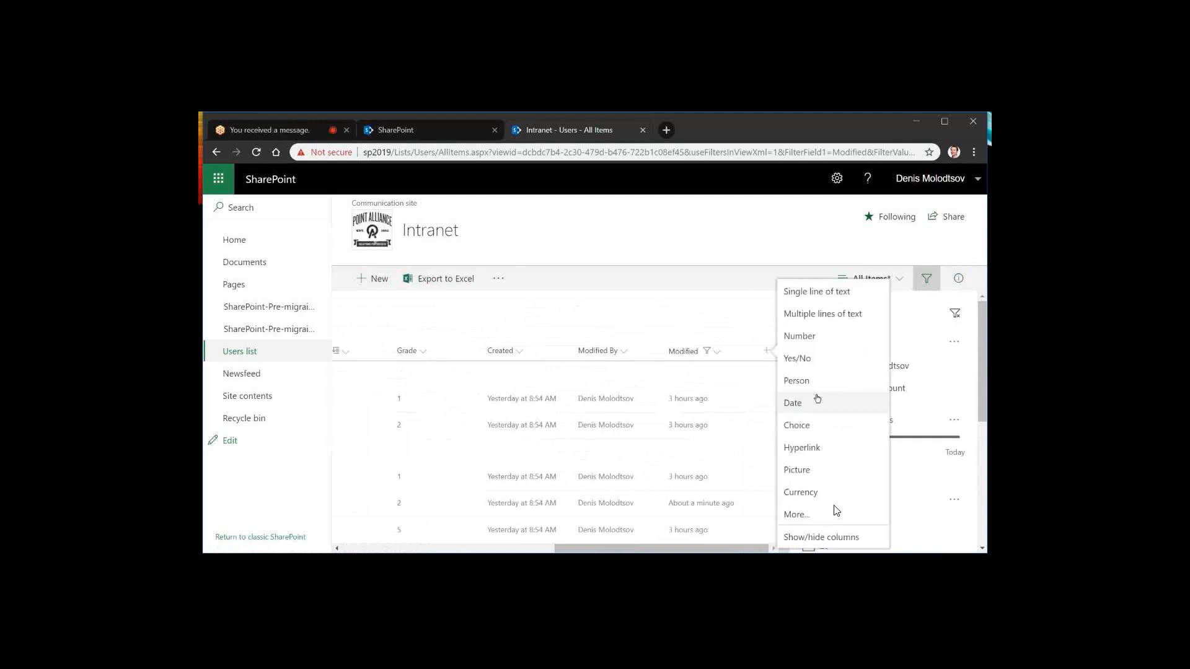
left_click(806, 358)
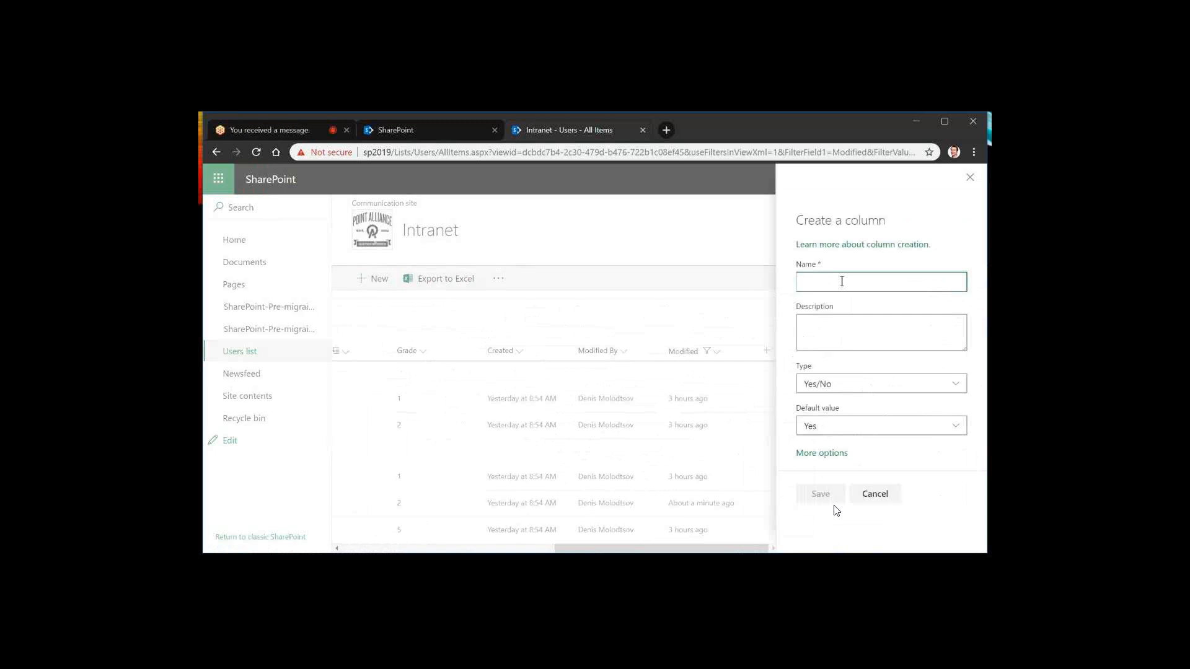
type("Great")
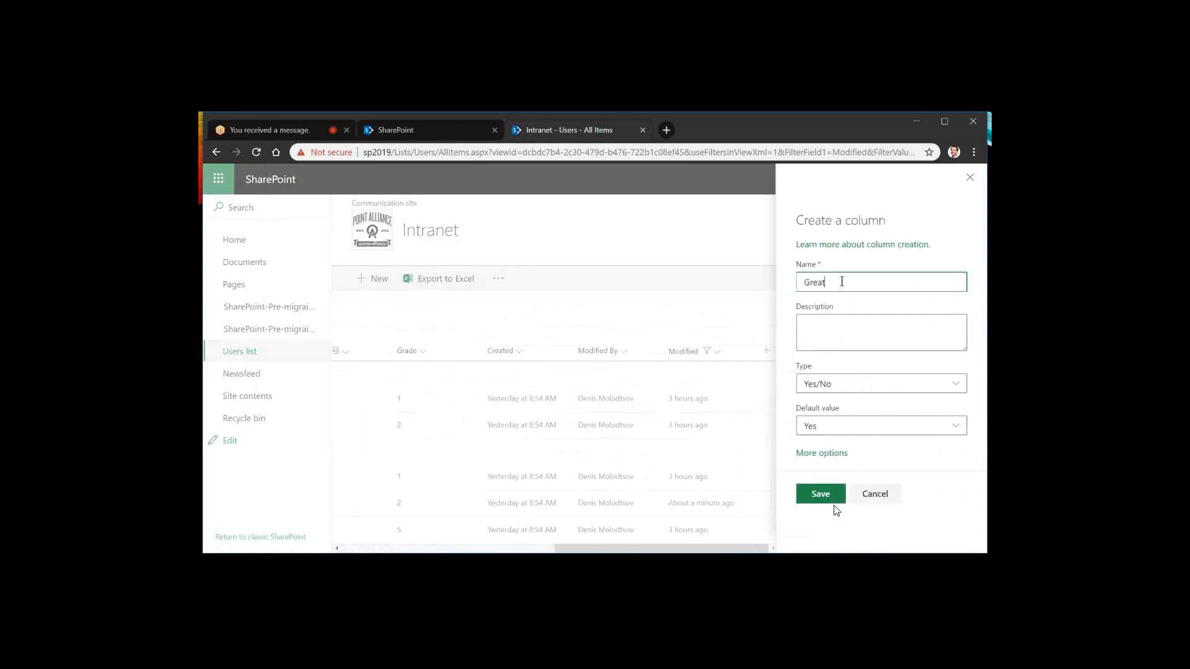
key("ctrl+a")
left_click(857, 420)
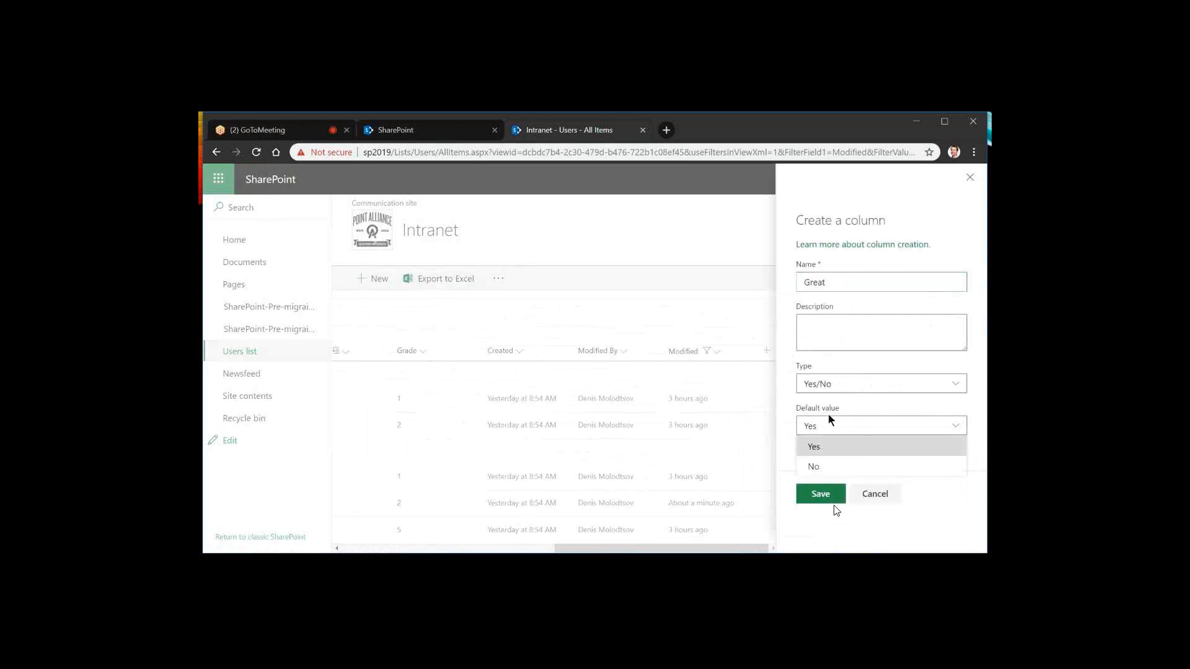
left_click(826, 465)
left_click(821, 495)
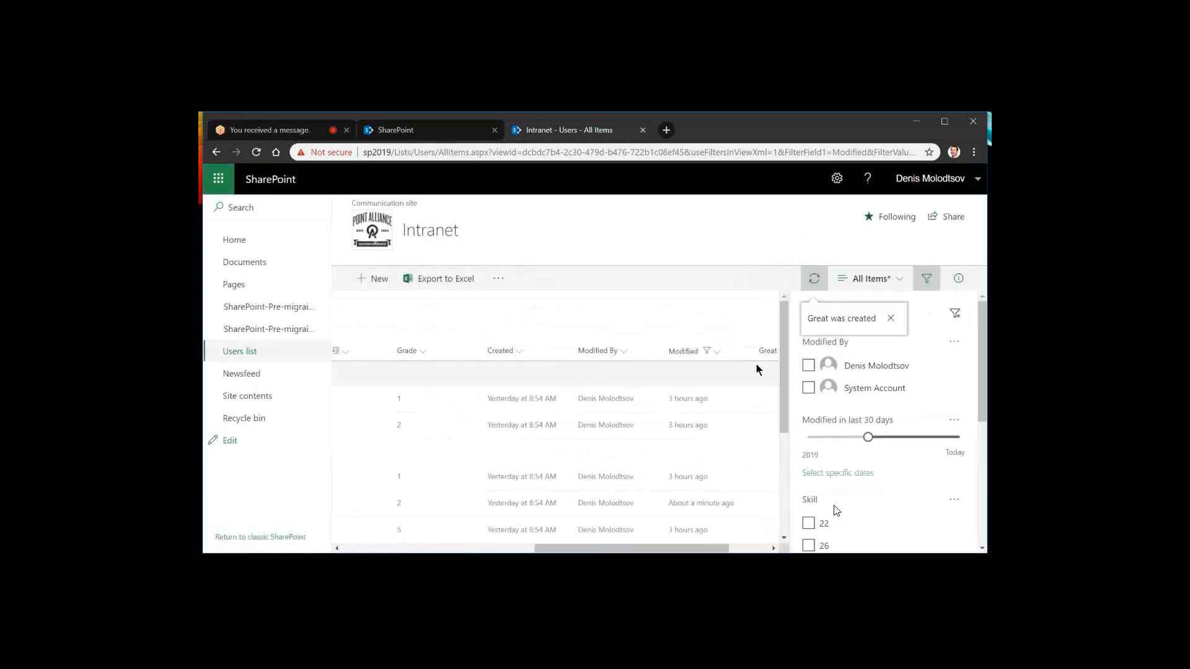
left_click_drag(697, 546, 737, 545)
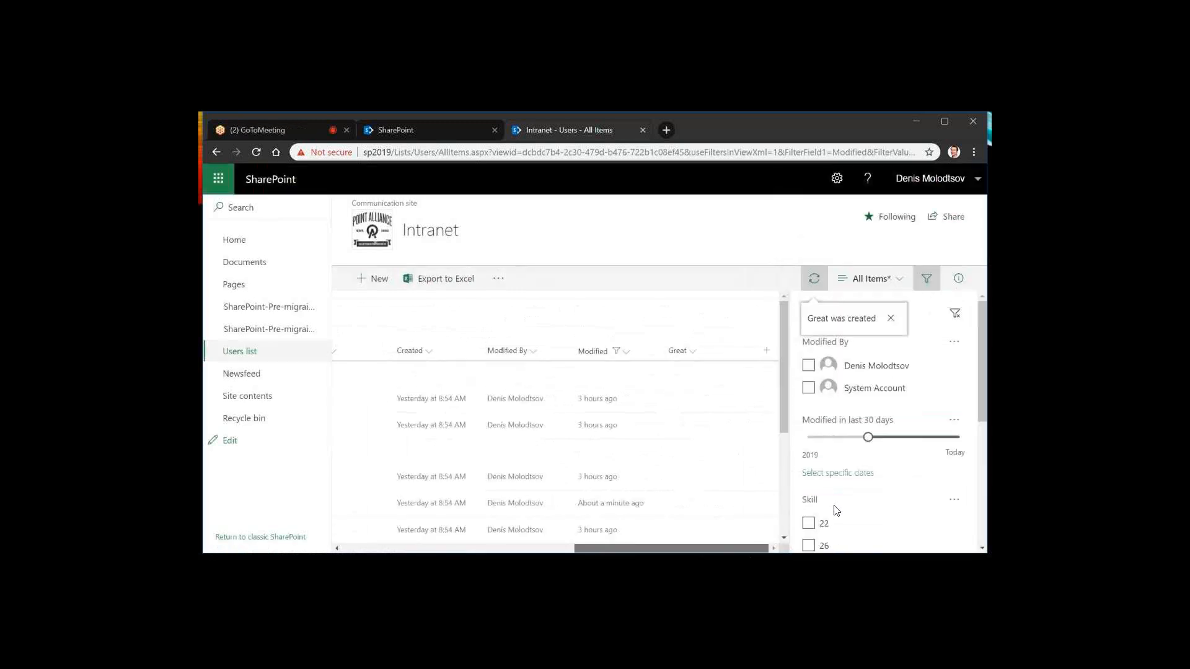
Select all eight items in the Expert: Yes group
scroll(690, 356, "down", 2)
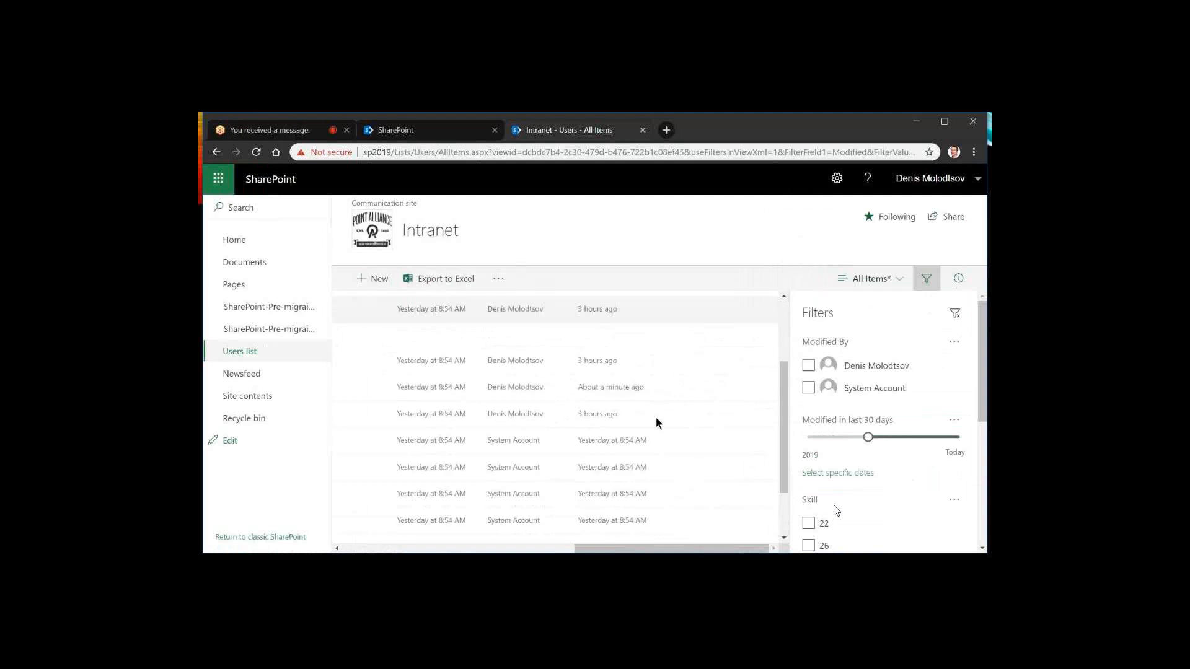
scroll(651, 385, "up", 1)
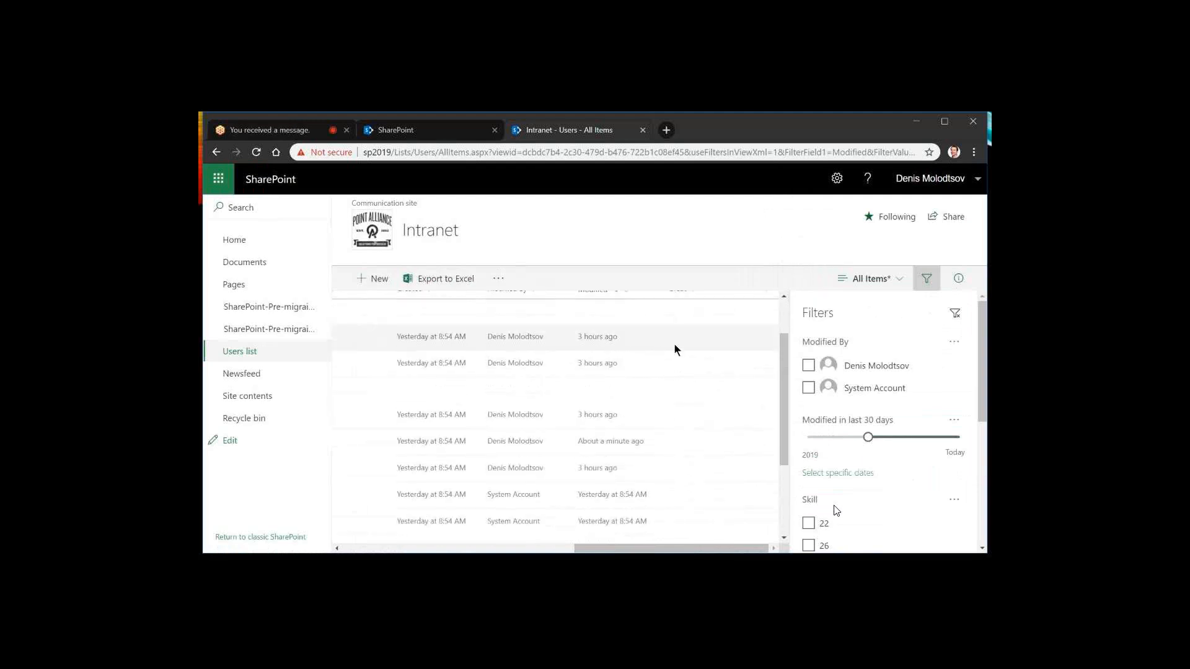
left_click(659, 419)
scroll(682, 405, "down", 1)
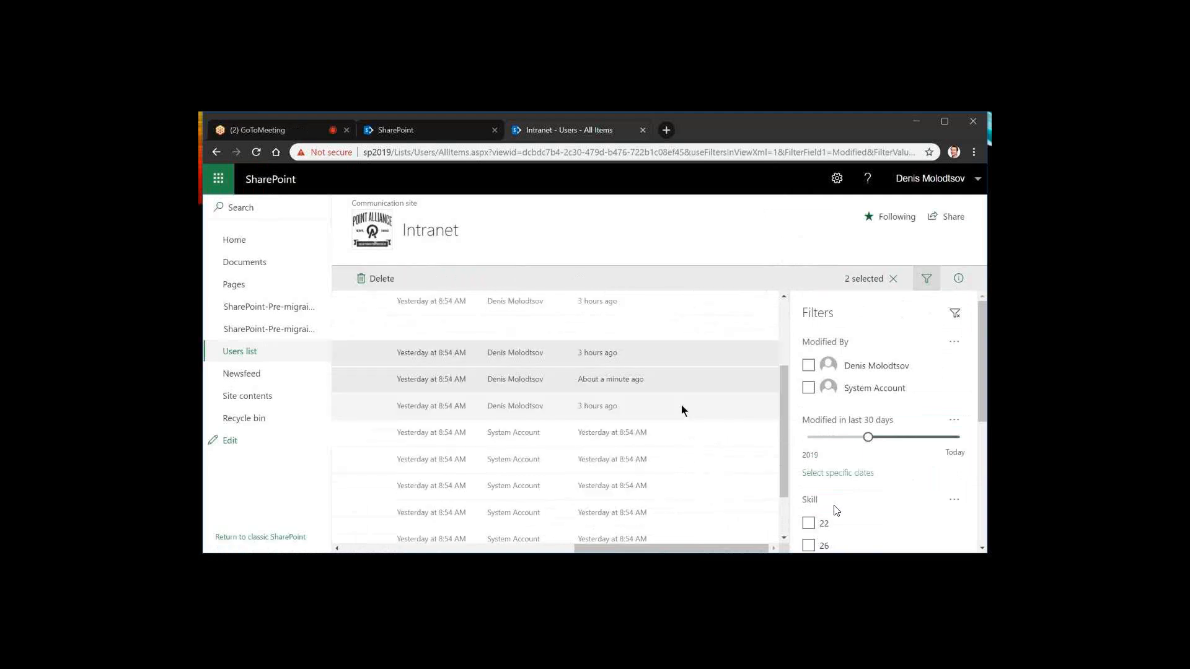
left_click(681, 487, "shift")
left_click(670, 536, "shift")
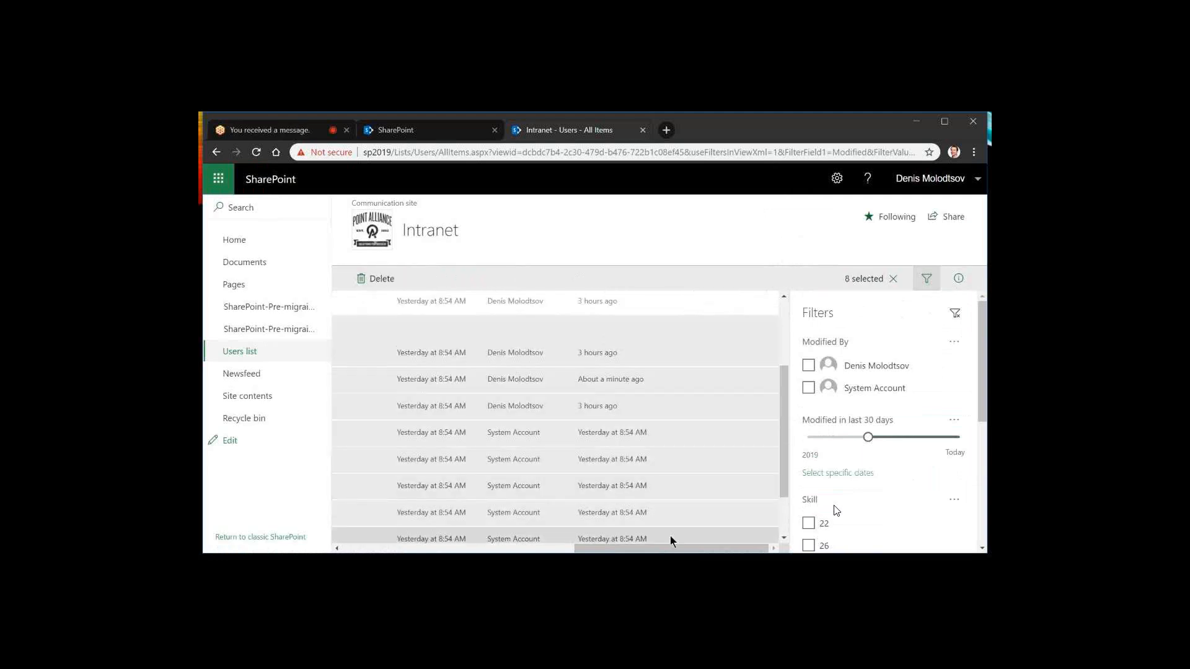
Bulk edit the properties of the eight selected items, setting Great to Yes, and save
left_click(957, 284)
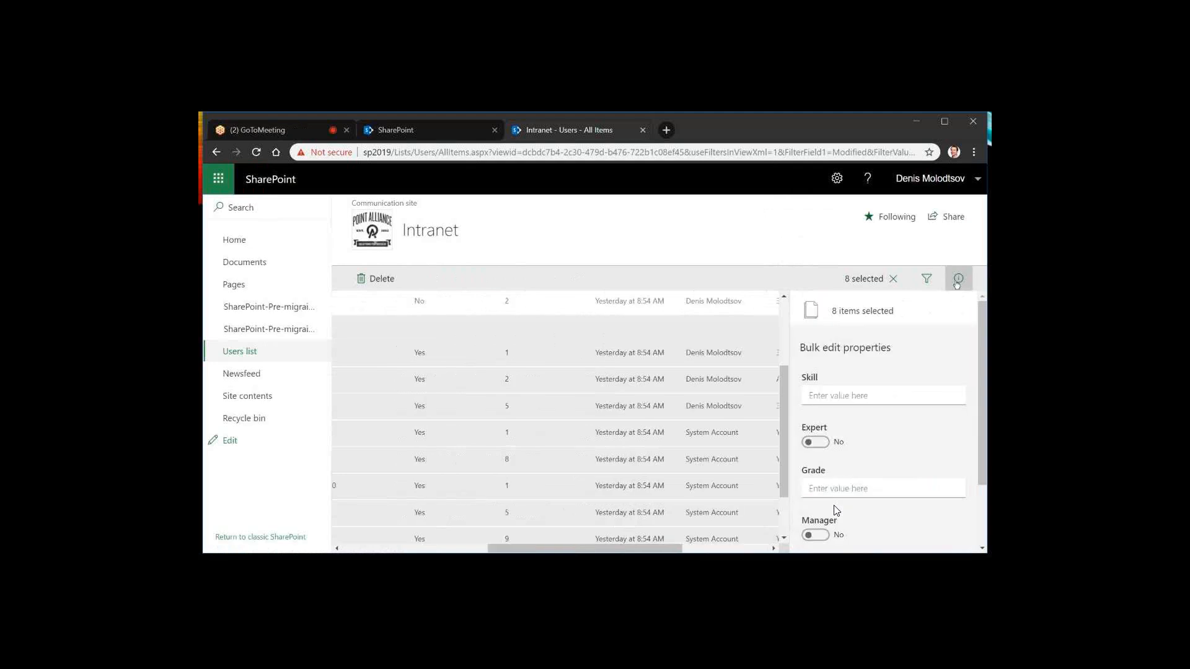
scroll(849, 381, "down", 1)
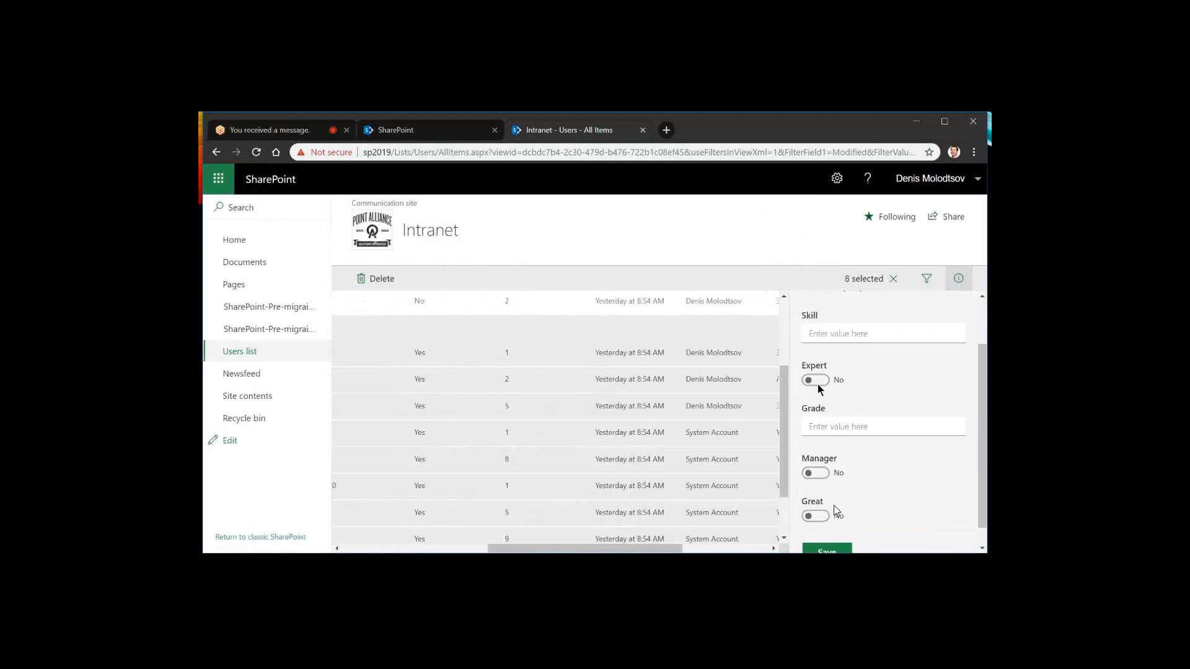
scroll(851, 372, "up", 1)
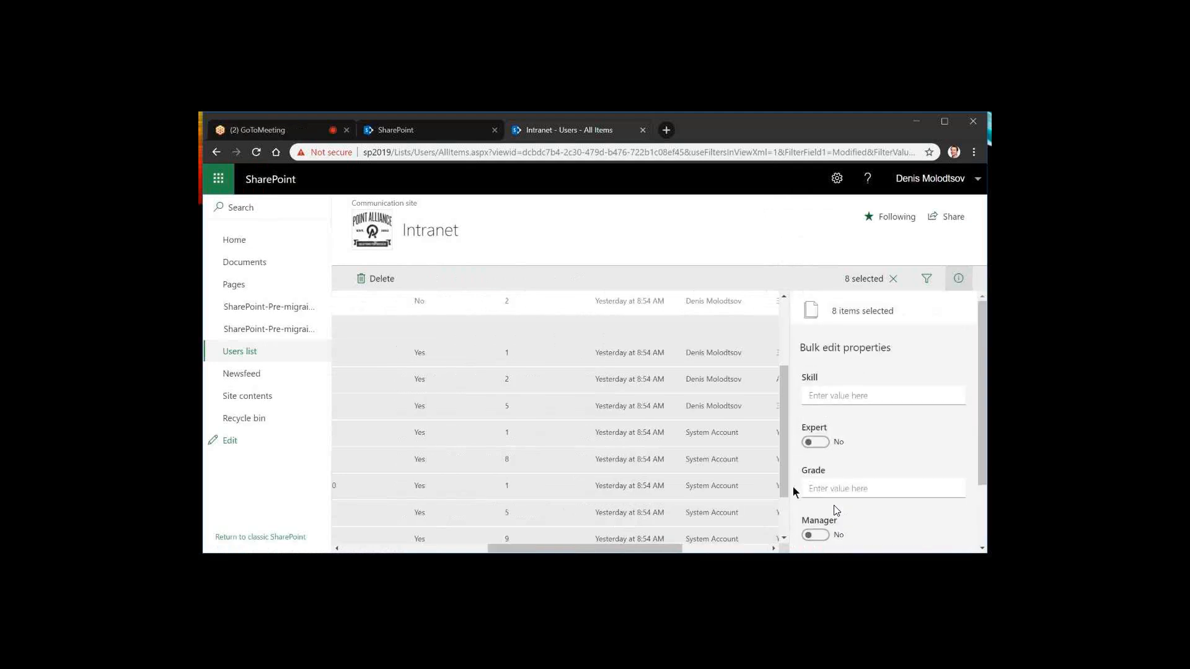
scroll(817, 451, "down", 1)
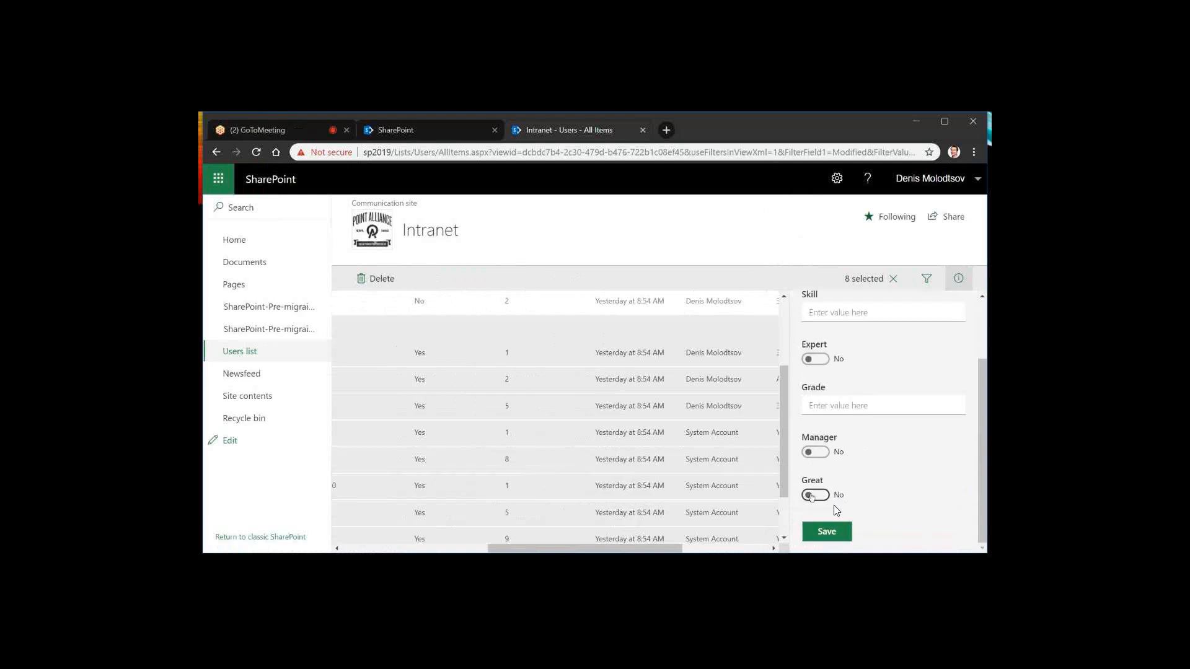
left_click(812, 495)
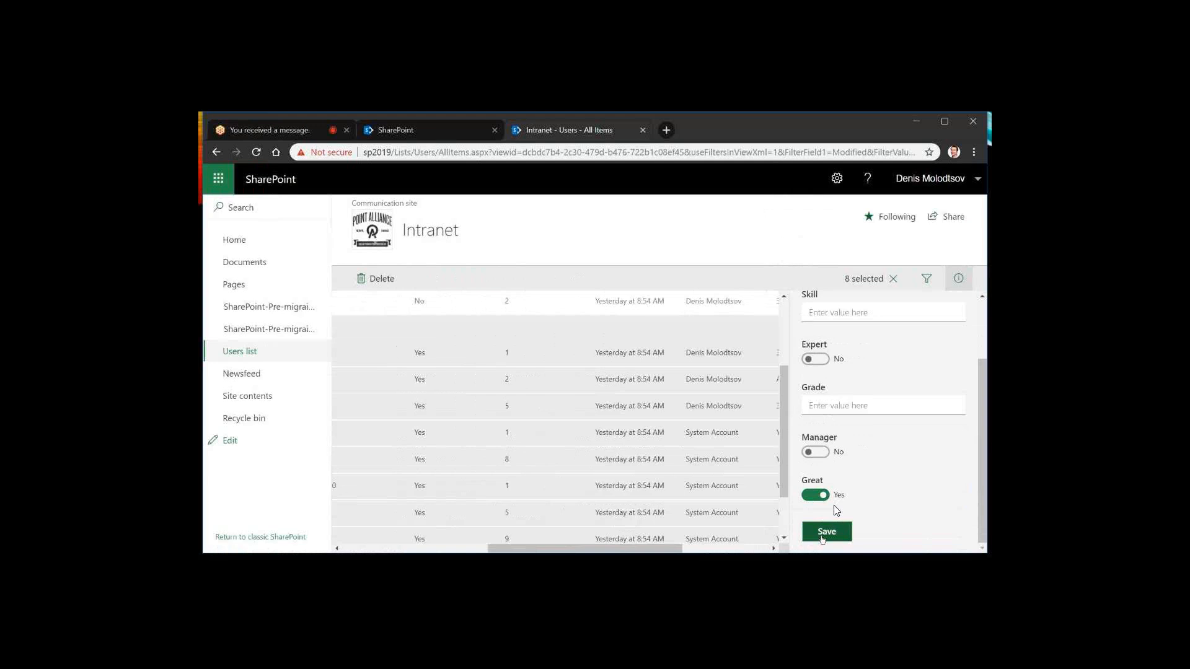
left_click(823, 535)
Check the Great column values of the bulk-edited items and clear the selection
left_click_drag(659, 549, 747, 552)
scroll(676, 390, "down", 2)
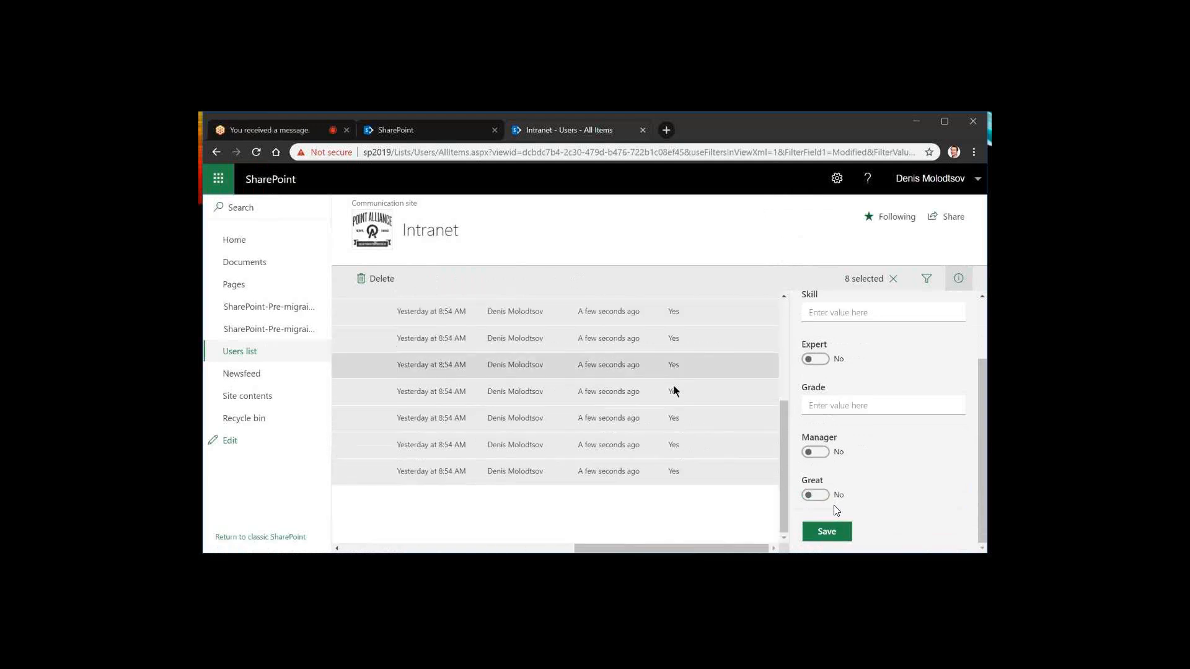
scroll(674, 391, "up", 2)
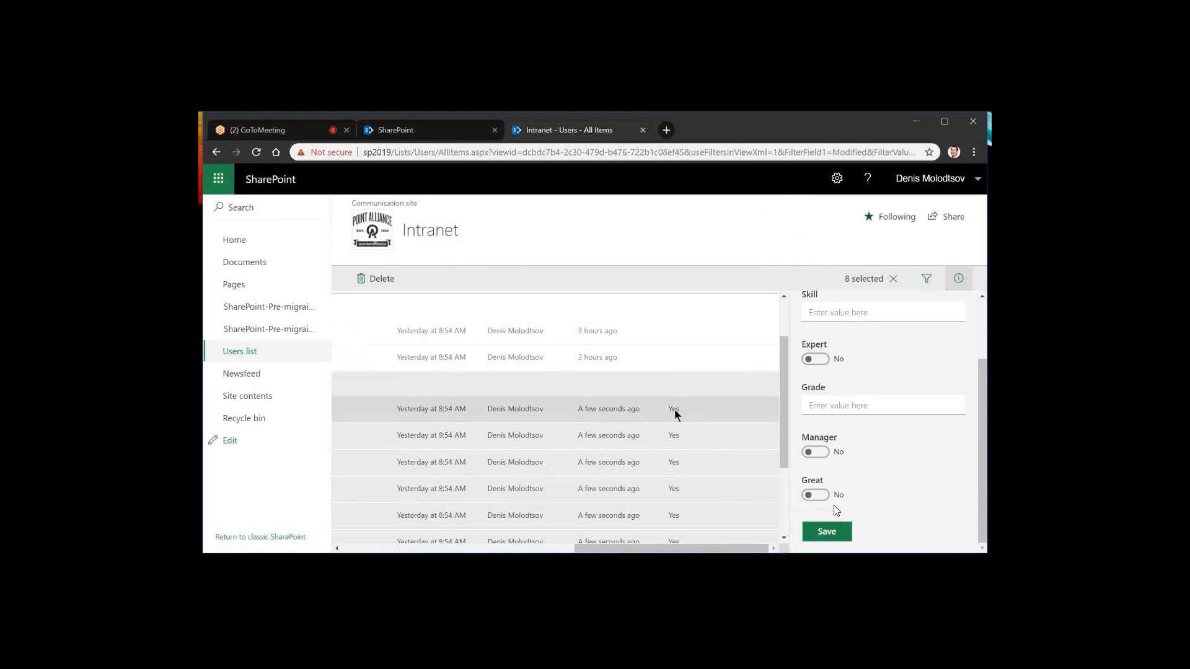
scroll(674, 409, "down", 1)
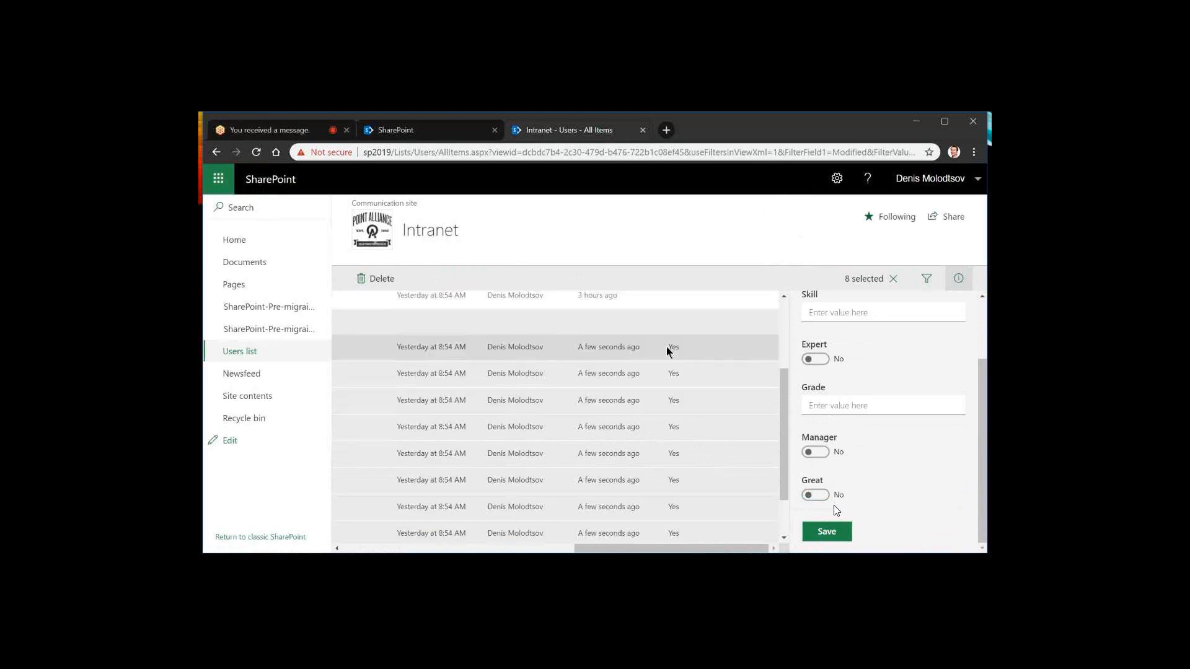
scroll(674, 527, "up", 2)
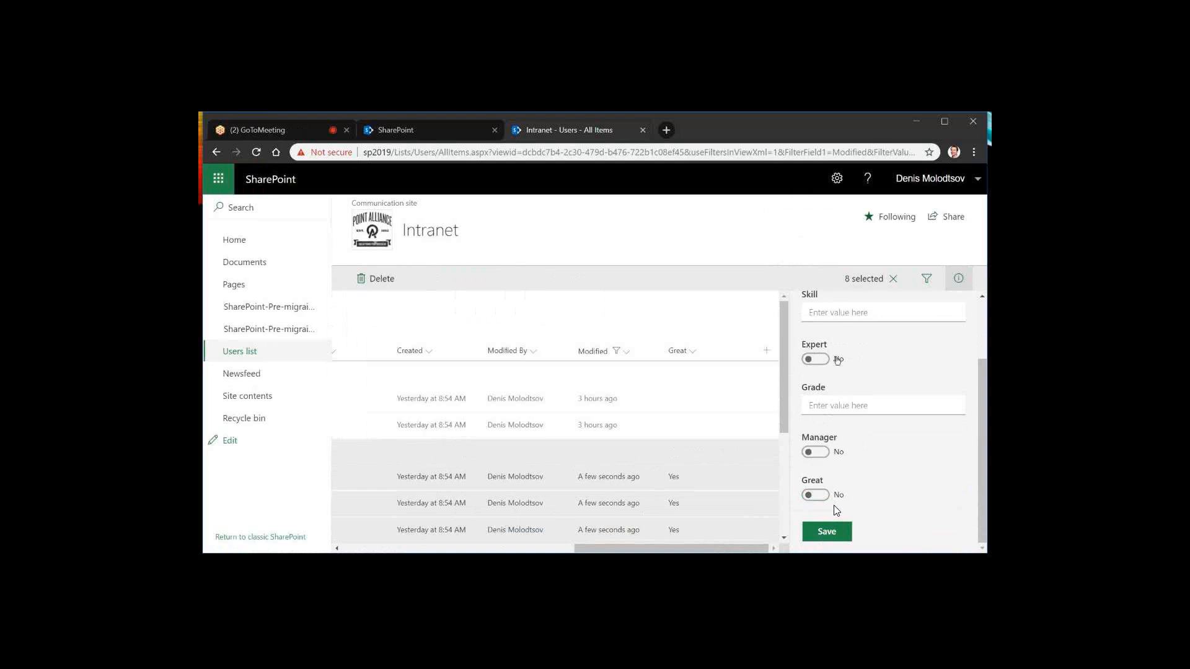
left_click_drag(650, 549, 398, 554)
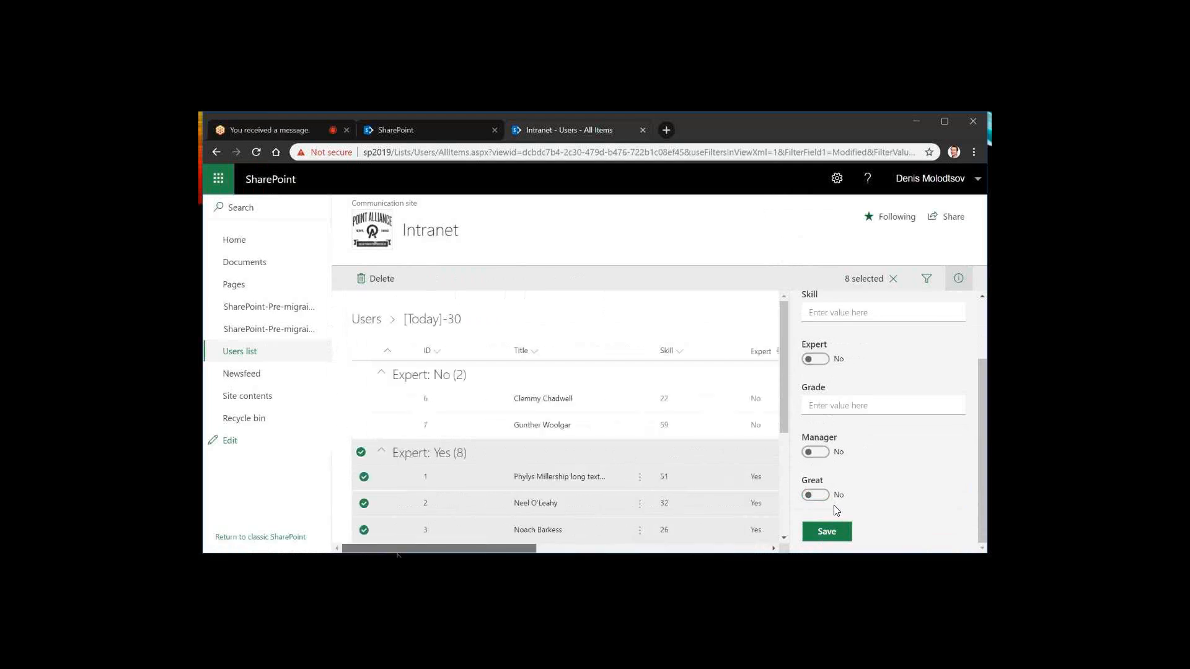
left_click(676, 326)
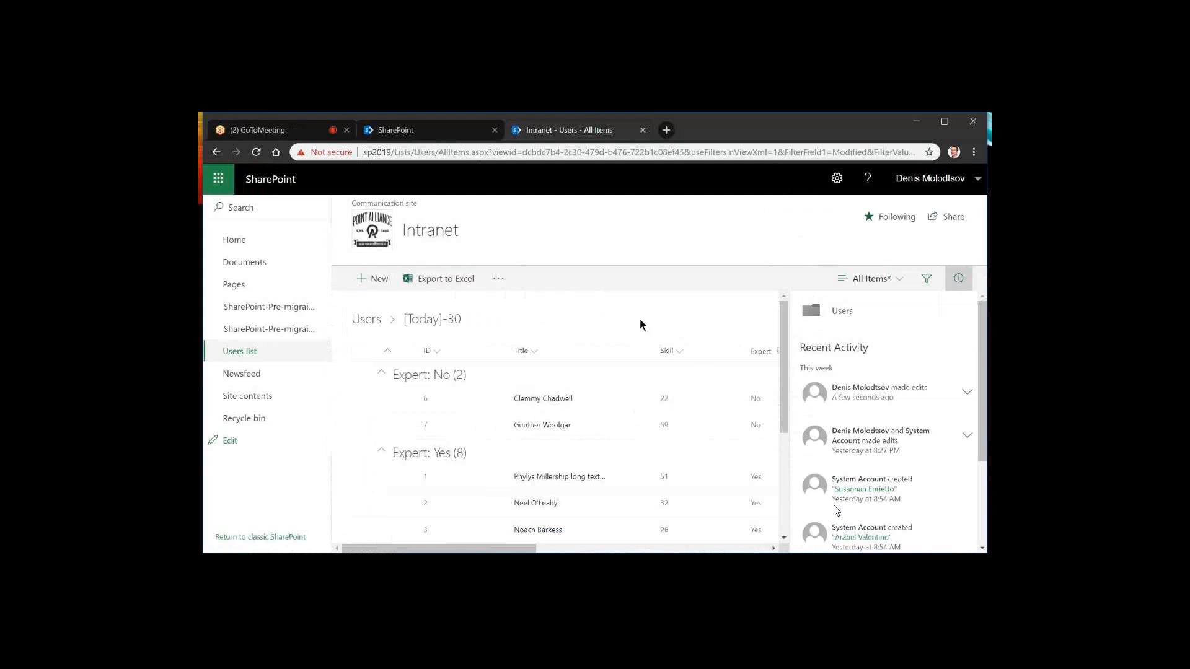
Close the details pane and return to the Users list without the Modified filter, then reload the page
left_click(945, 289)
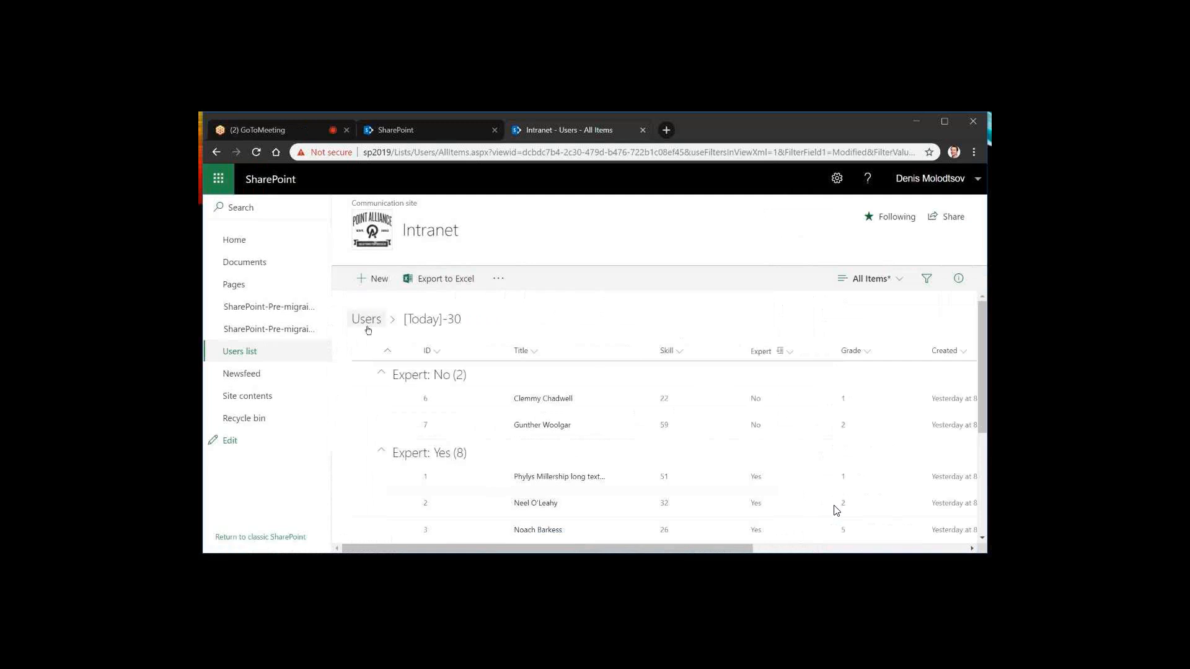
left_click(367, 320)
key("F5")
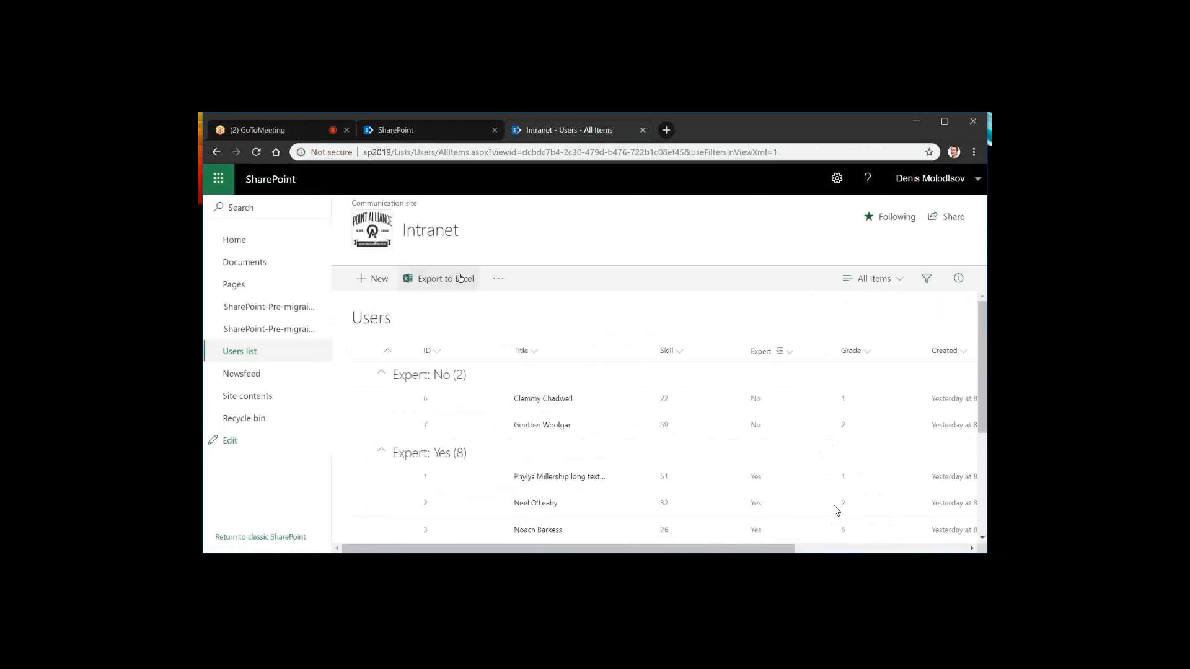
Examine the alert commands offered for the Users list
left_click(503, 279)
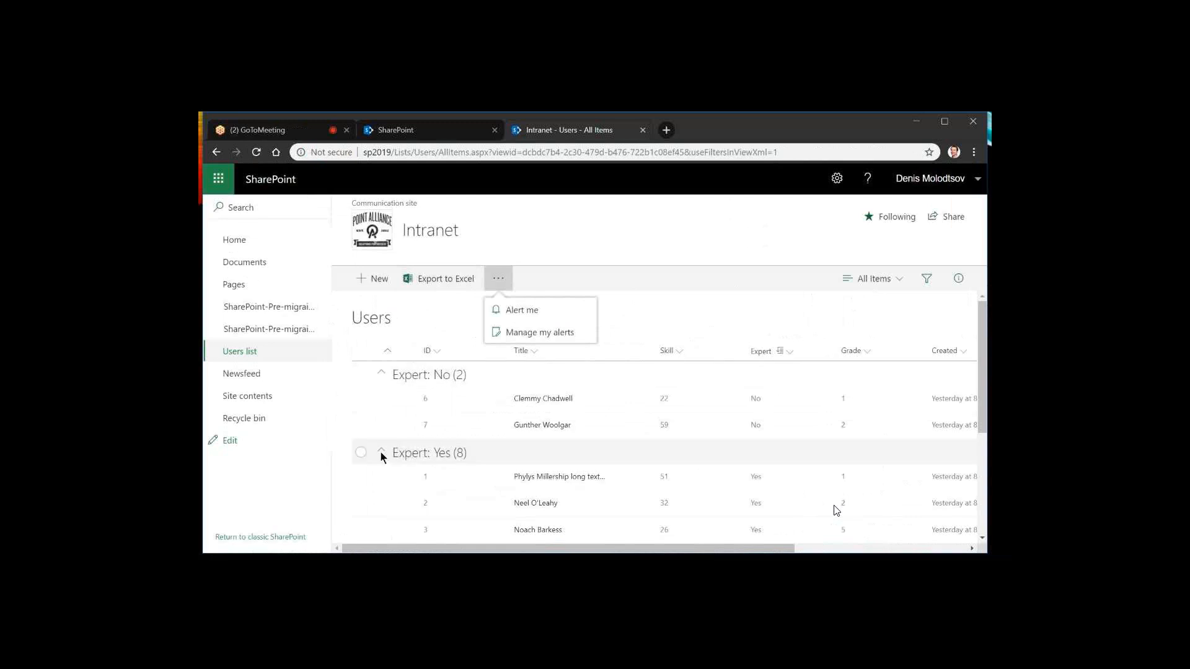
left_click(446, 303)
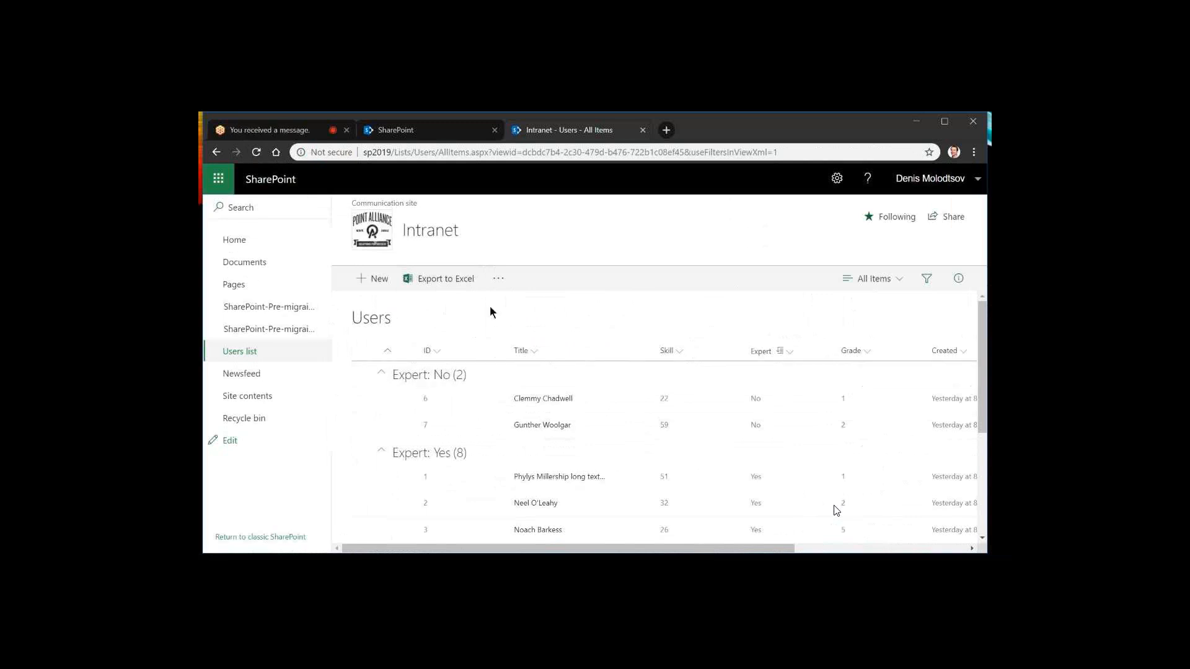
left_click(498, 282)
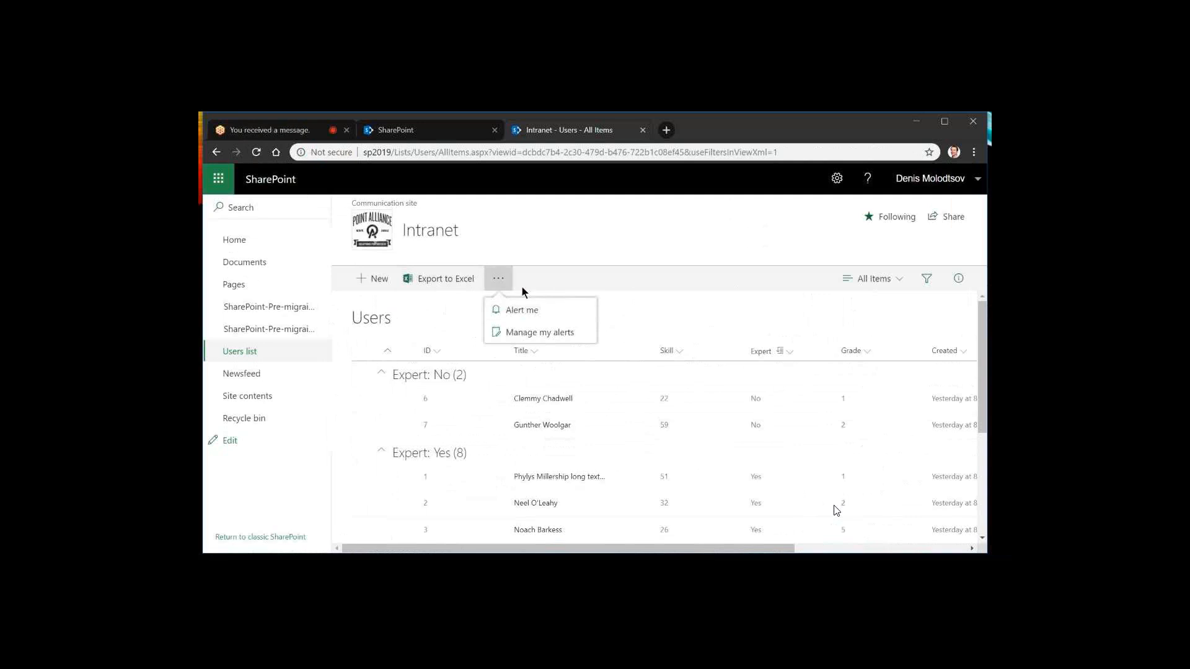
left_click(522, 288)
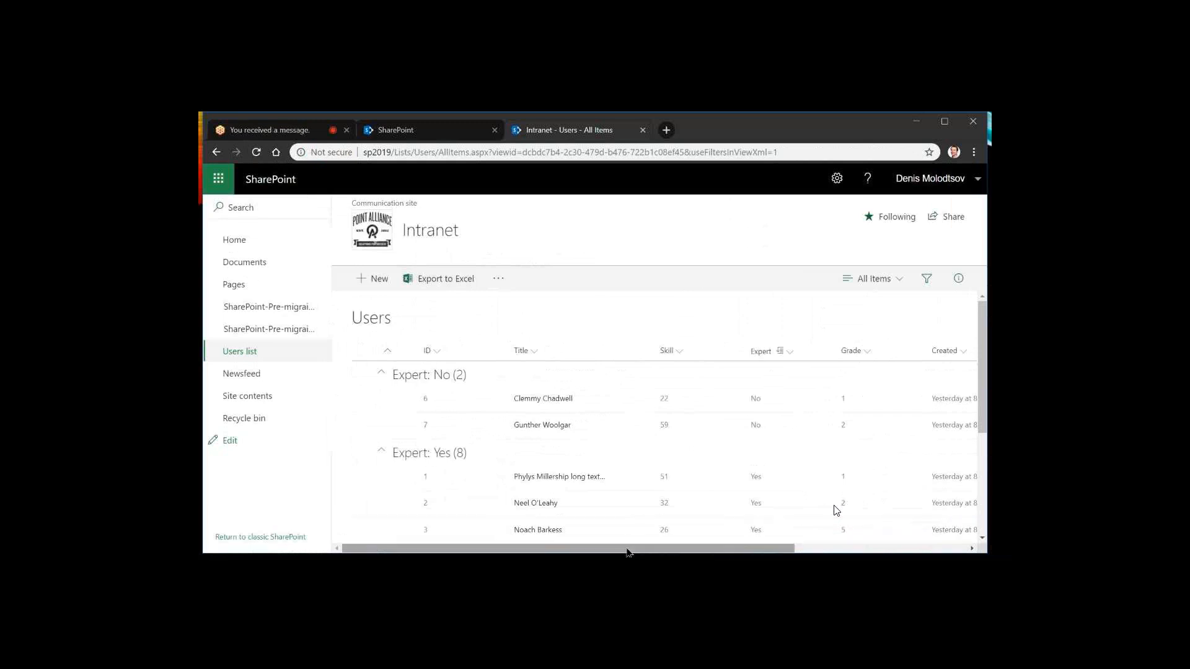
Open the JSON column formatting editor for the Skill column
left_click_drag(628, 553, 661, 551)
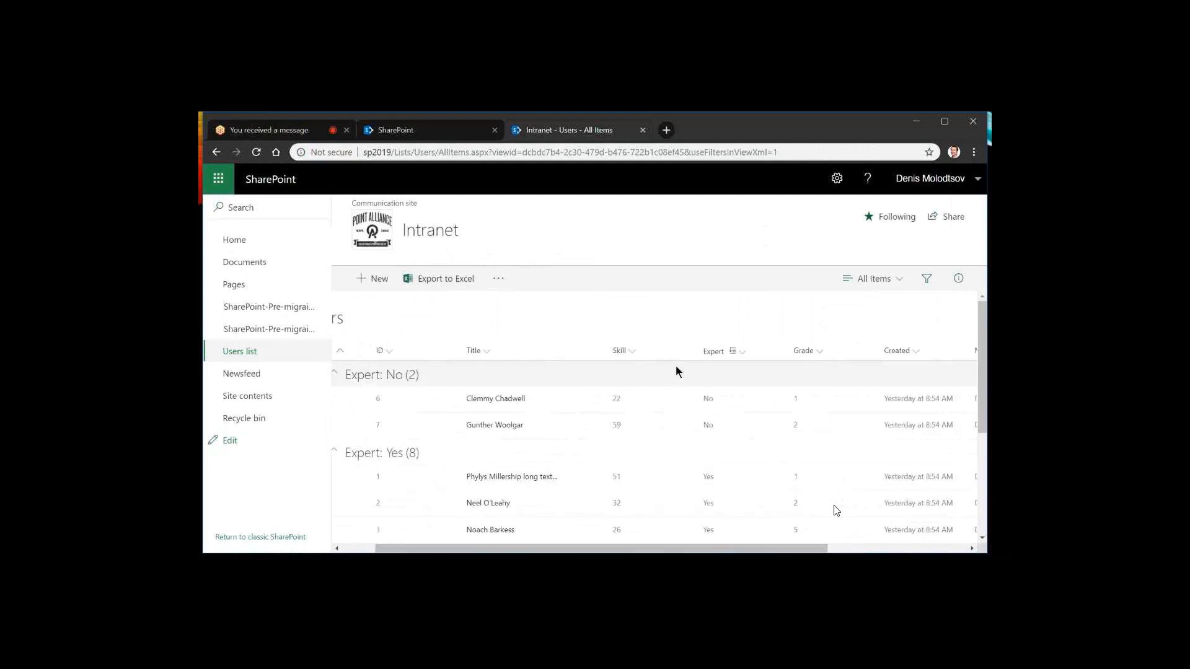
left_click(627, 351)
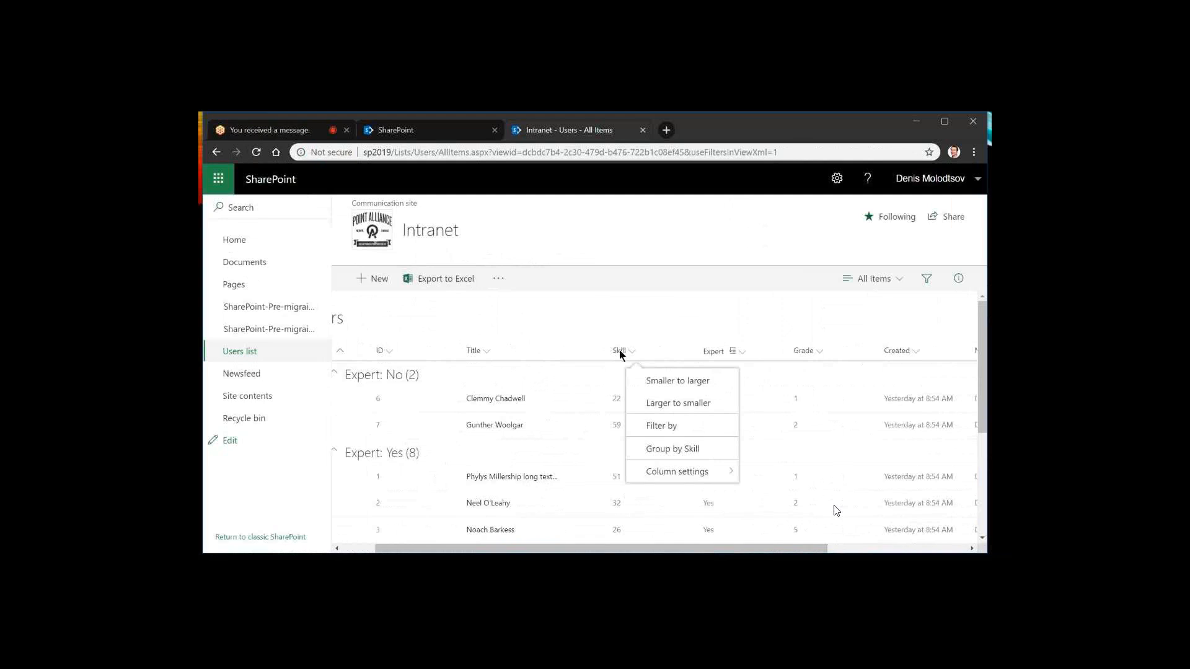
left_click(670, 473)
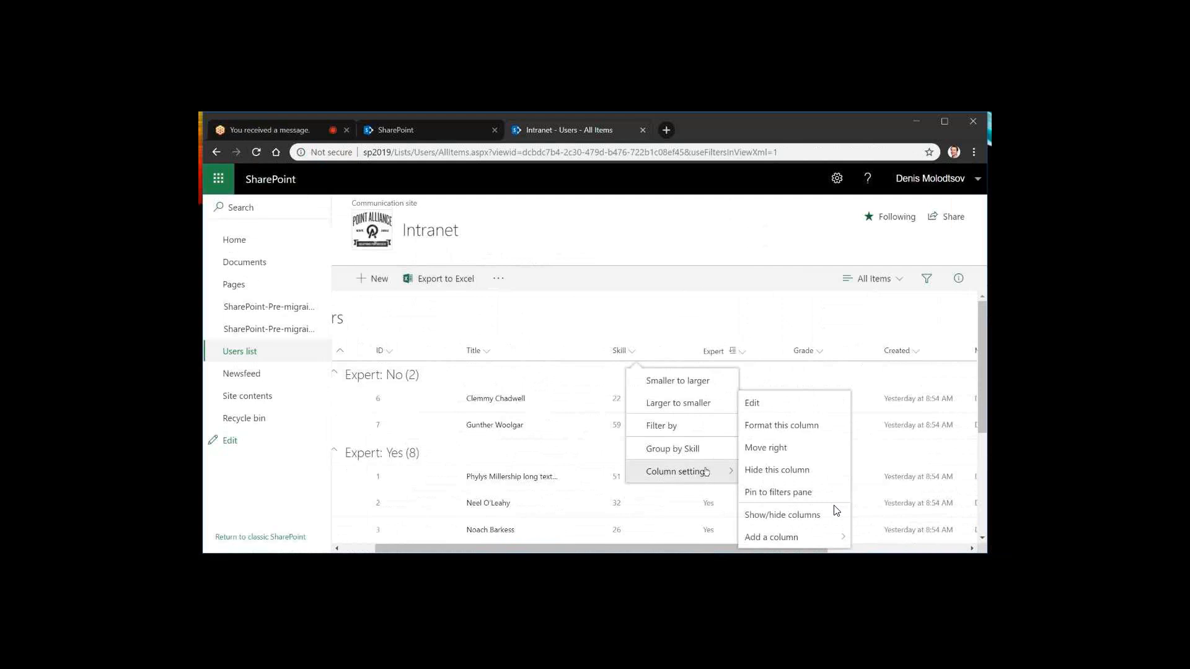
left_click(775, 412)
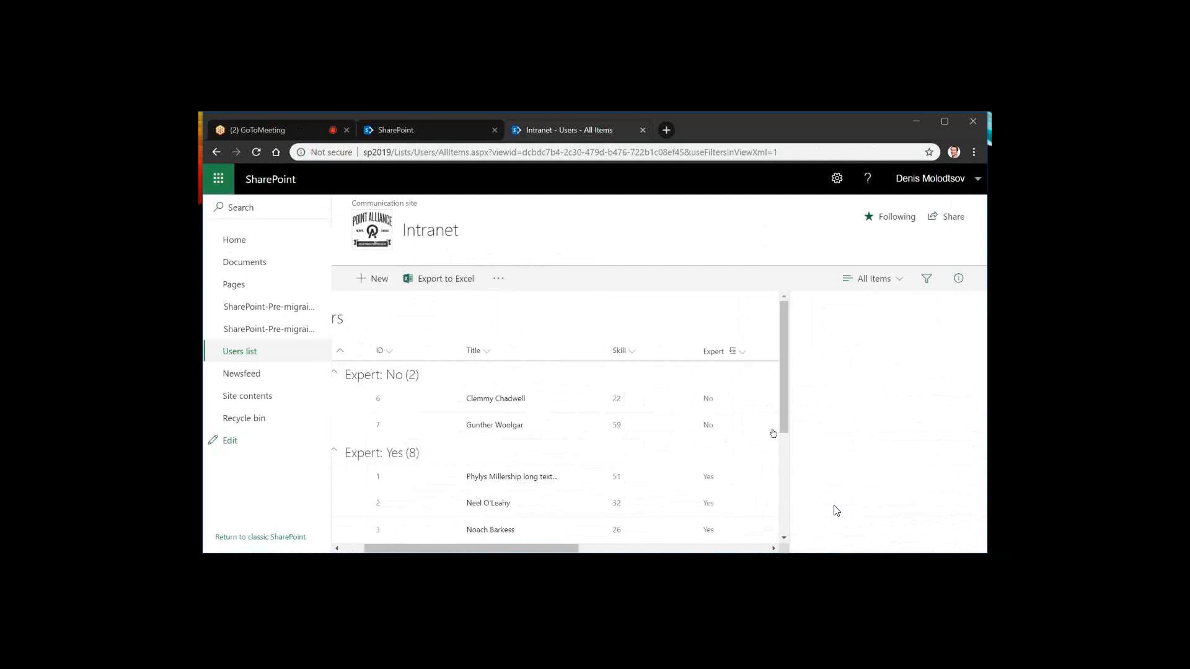
left_click(833, 406)
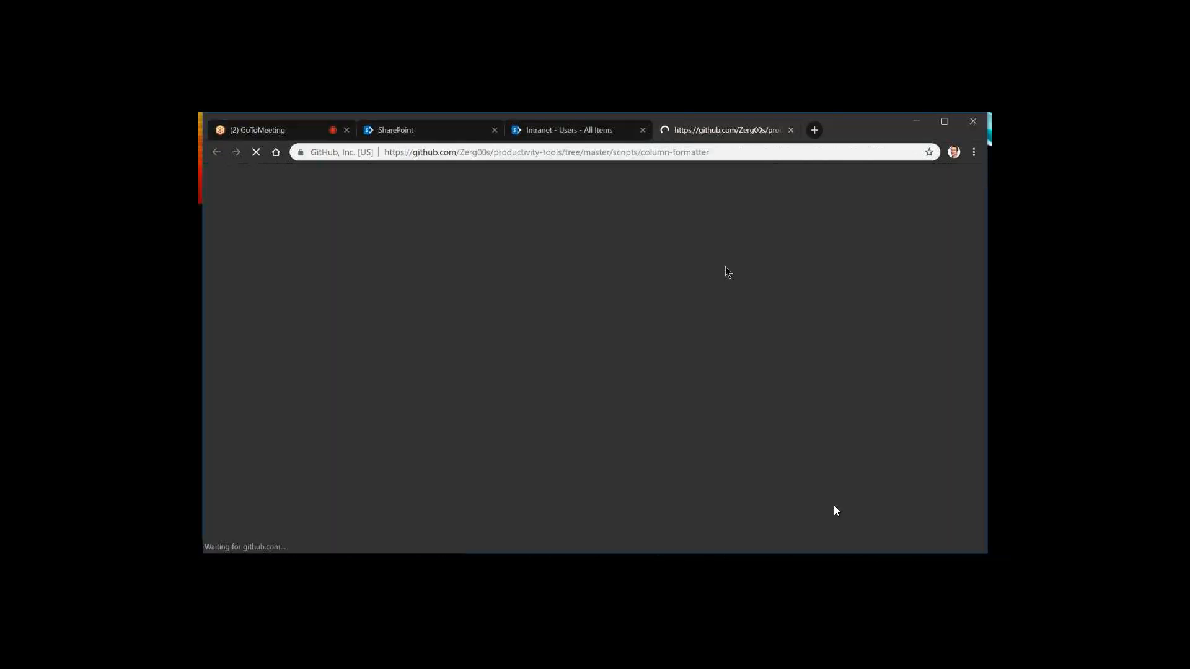
Copy the "Skill - bar chart" JSON from the GitHub column-formatter page into the Skill column's format and preview it
scroll(529, 353, "down", 10)
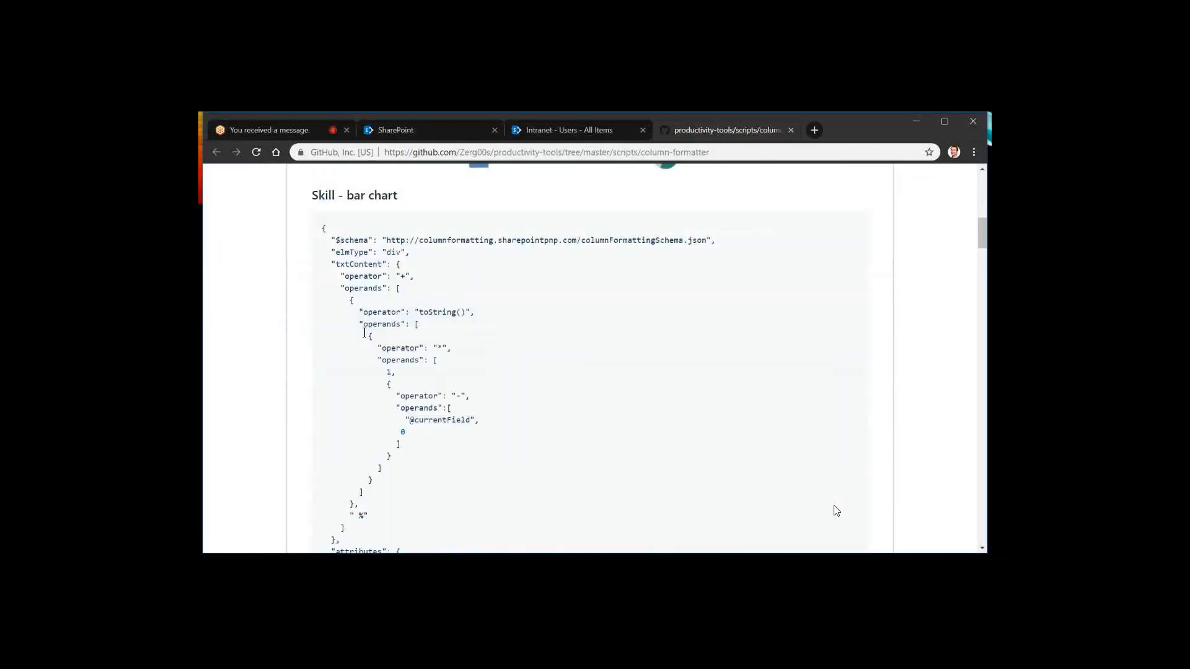
left_click_drag(321, 224, 347, 409)
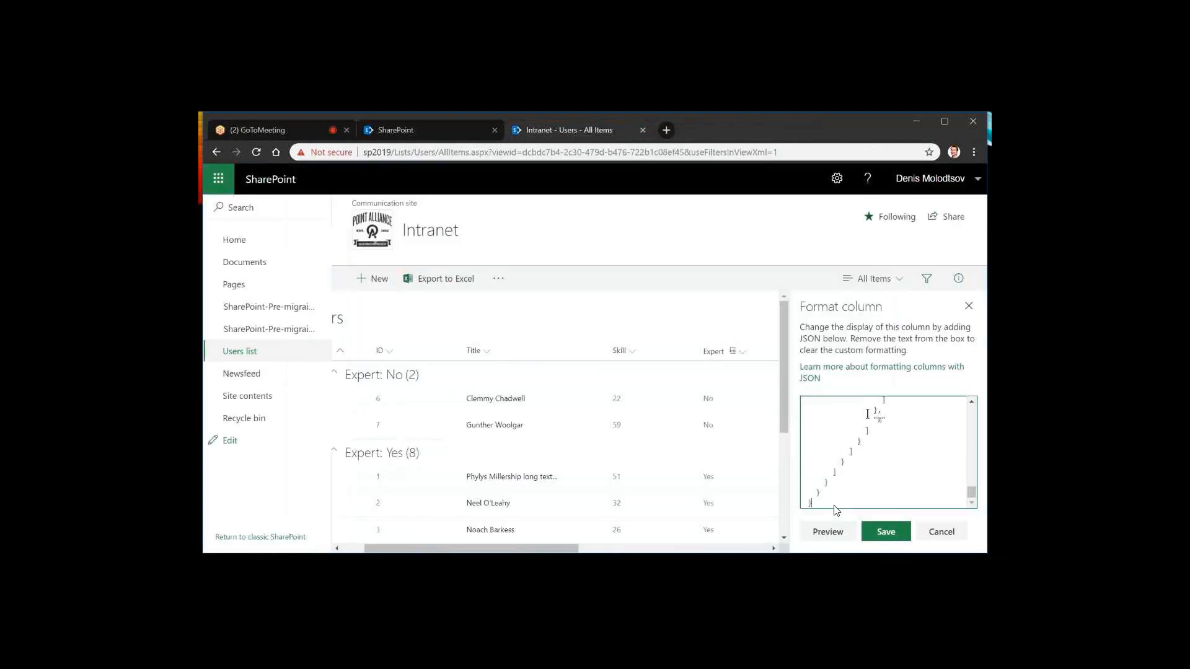
left_click(828, 532)
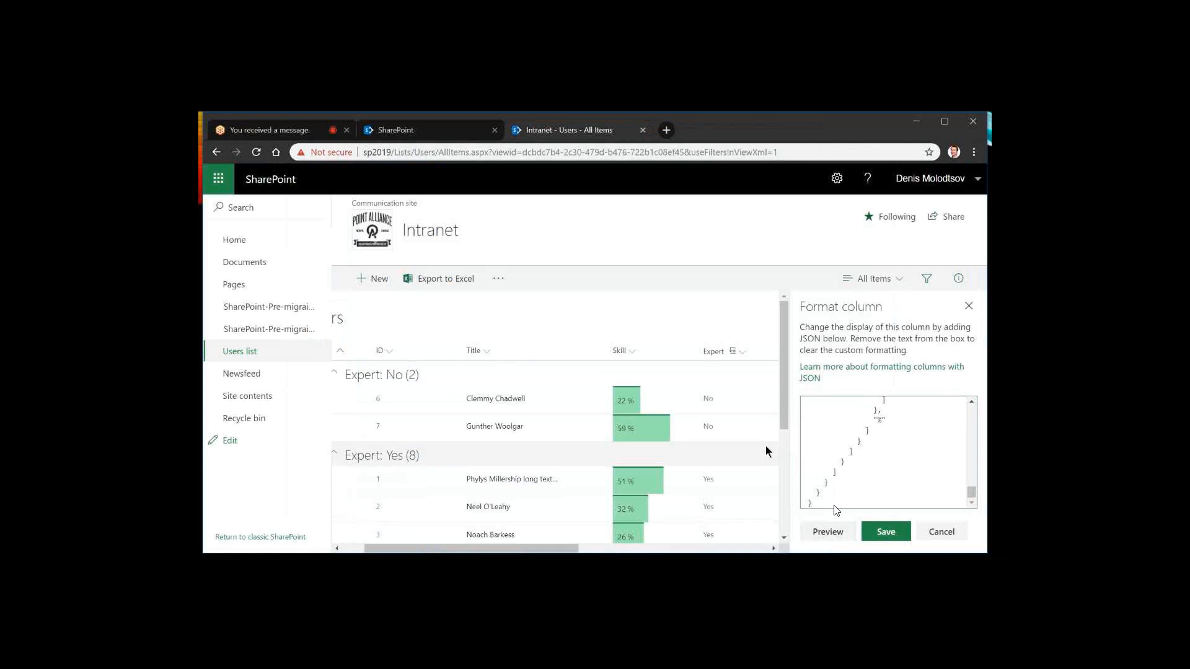
Review the previewed Skill bars, save the column format and close the formatting pane
scroll(764, 445, "down", 1)
scroll(649, 362, "up", 1)
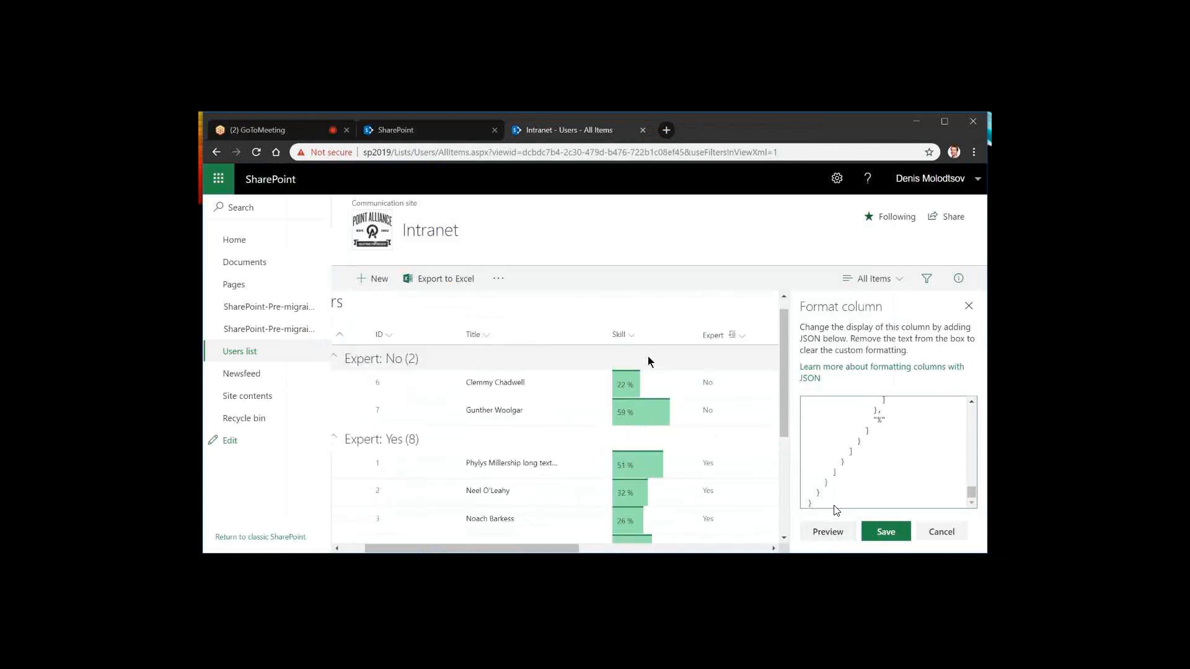
scroll(649, 362, "up", 1)
left_click(879, 533)
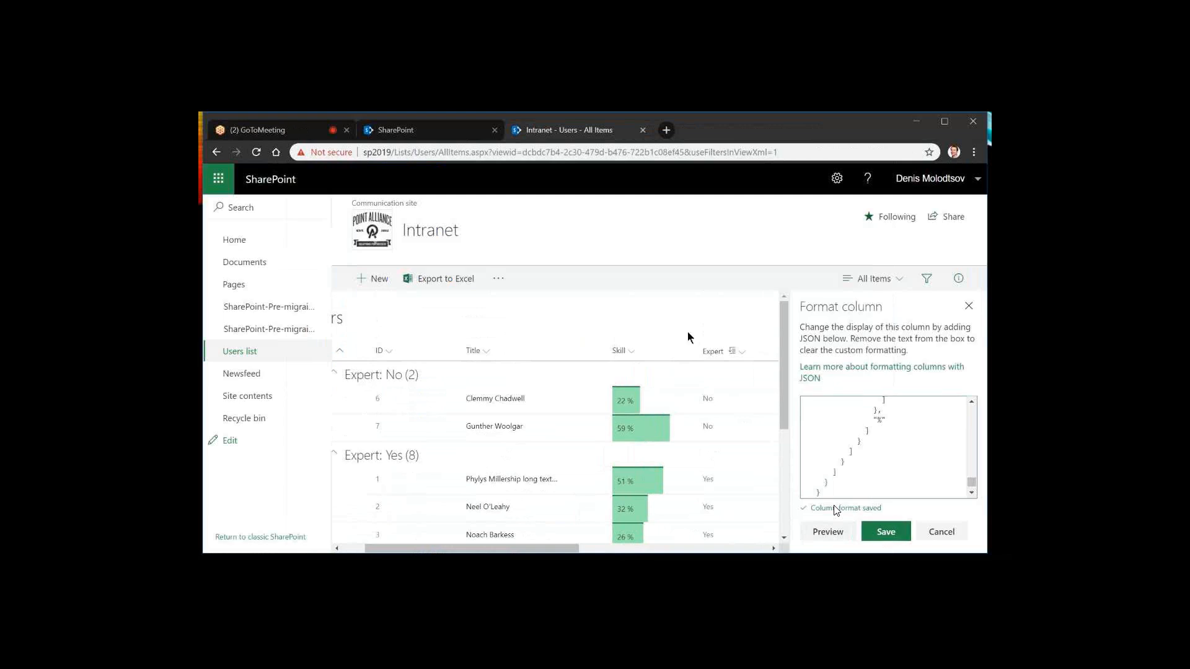
left_click(943, 521)
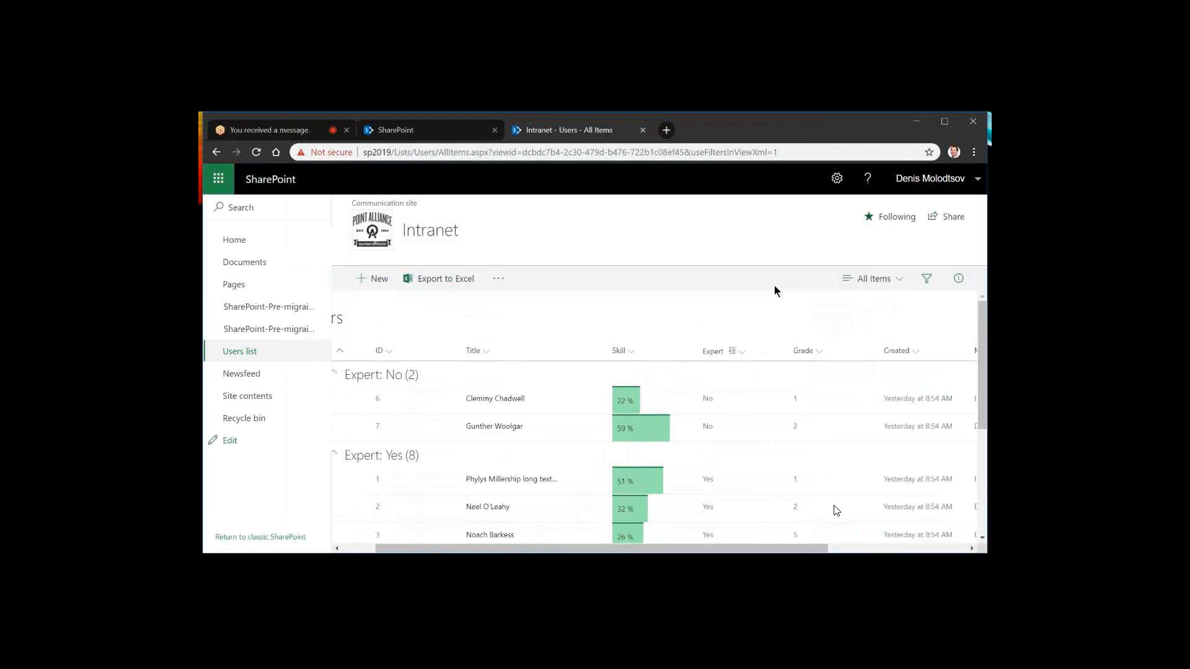
Reload the Users list and review the Skill bars in both Expert groups
left_click_drag(984, 359, 681, 298)
key("F5")
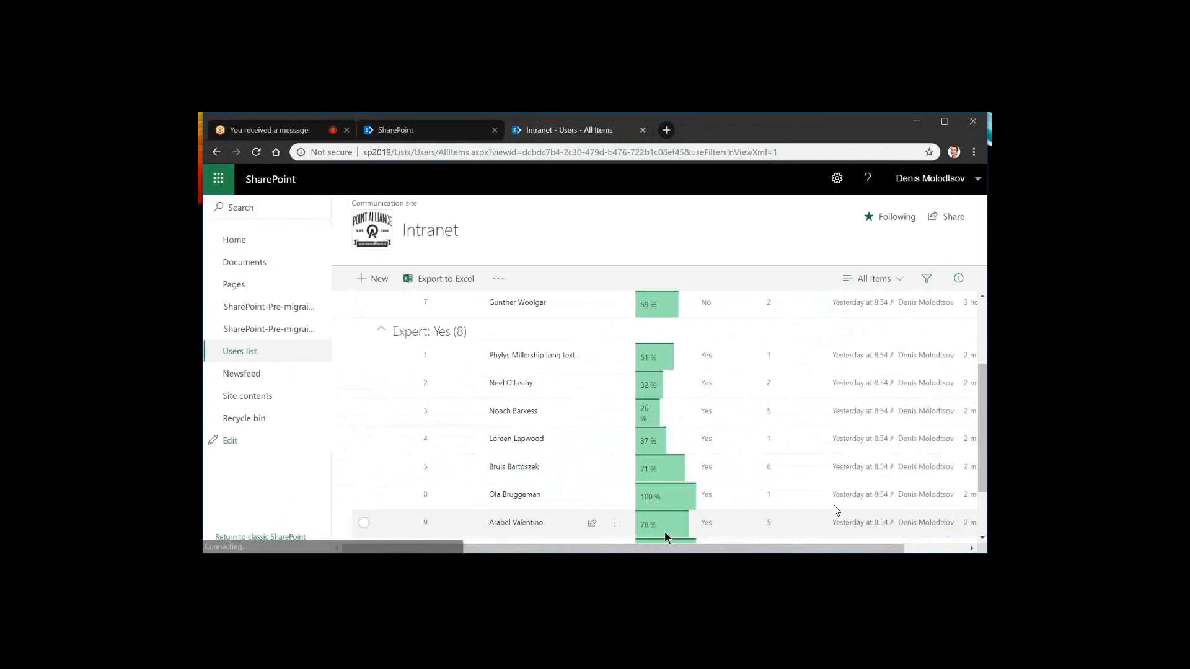
scroll(646, 401, "up", 2)
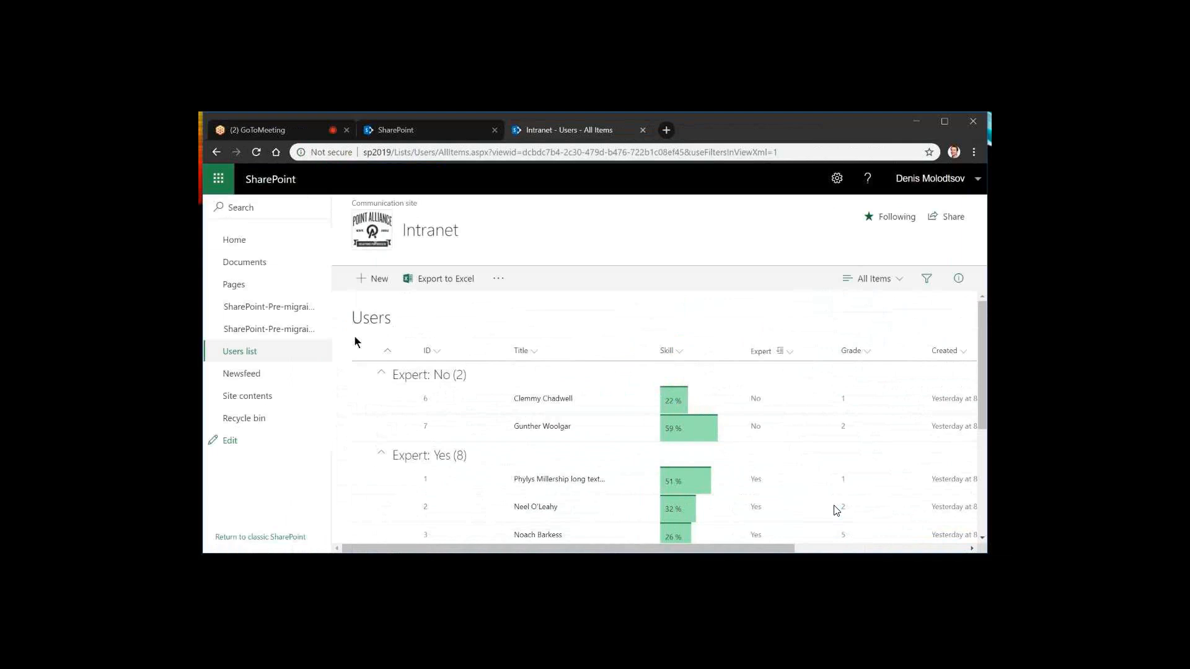
Go to the Intranet site's home page and look over its News and Activity sections
left_click(374, 233)
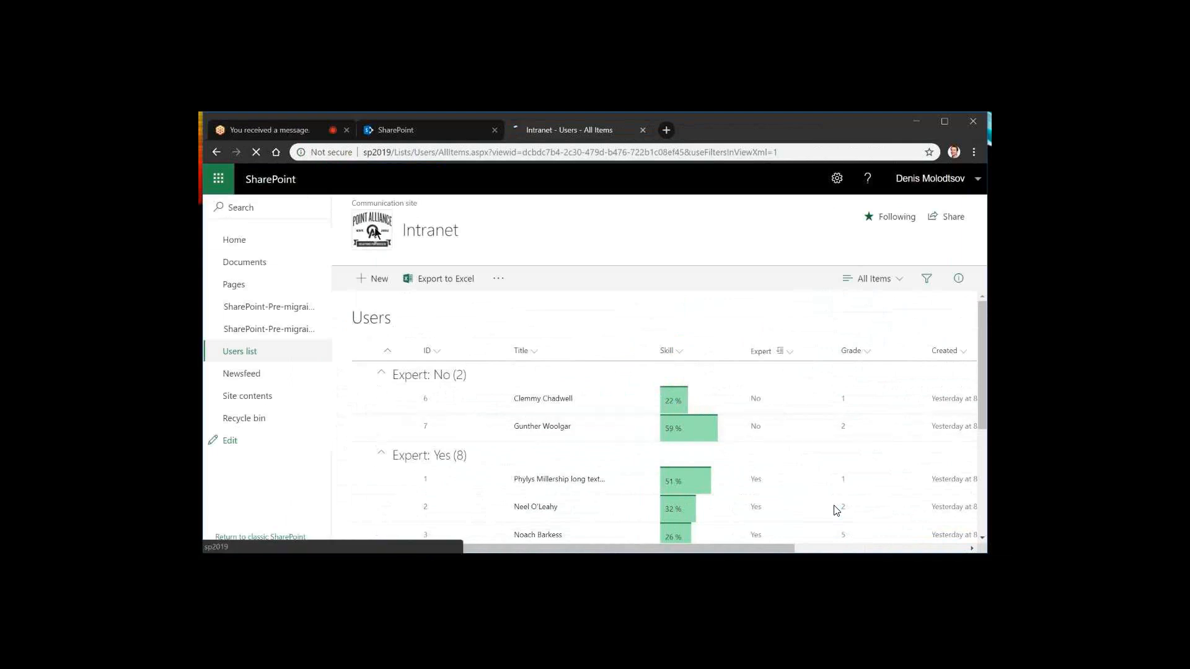
scroll(629, 319, "down", 5)
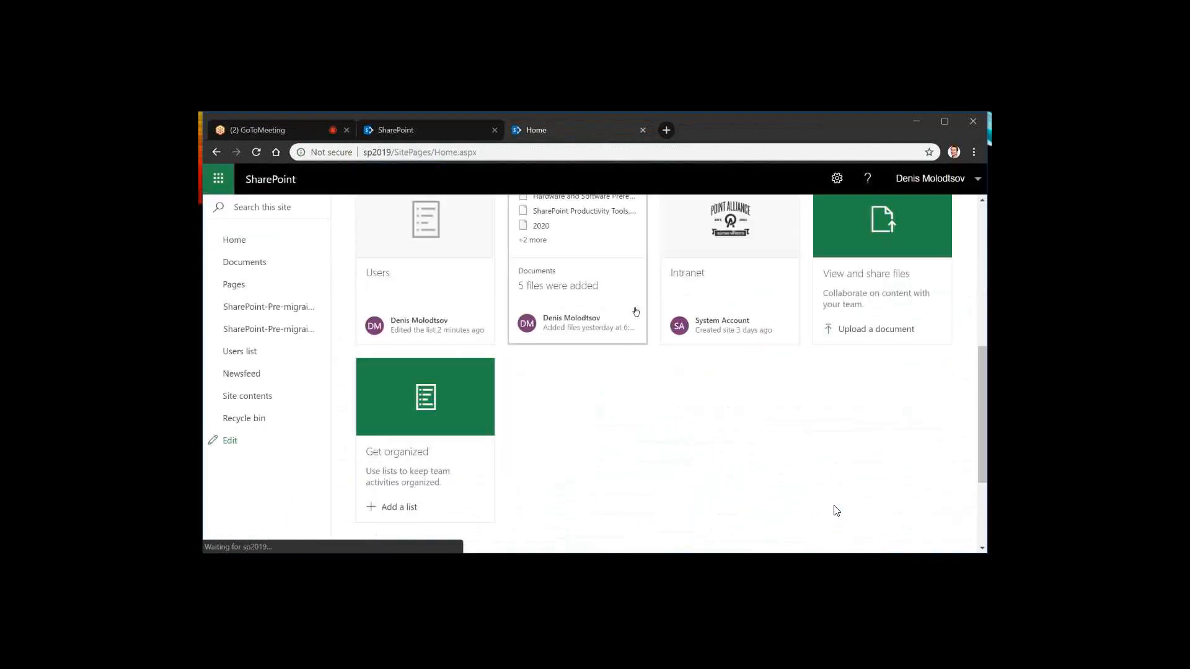
scroll(636, 312, "up", 5)
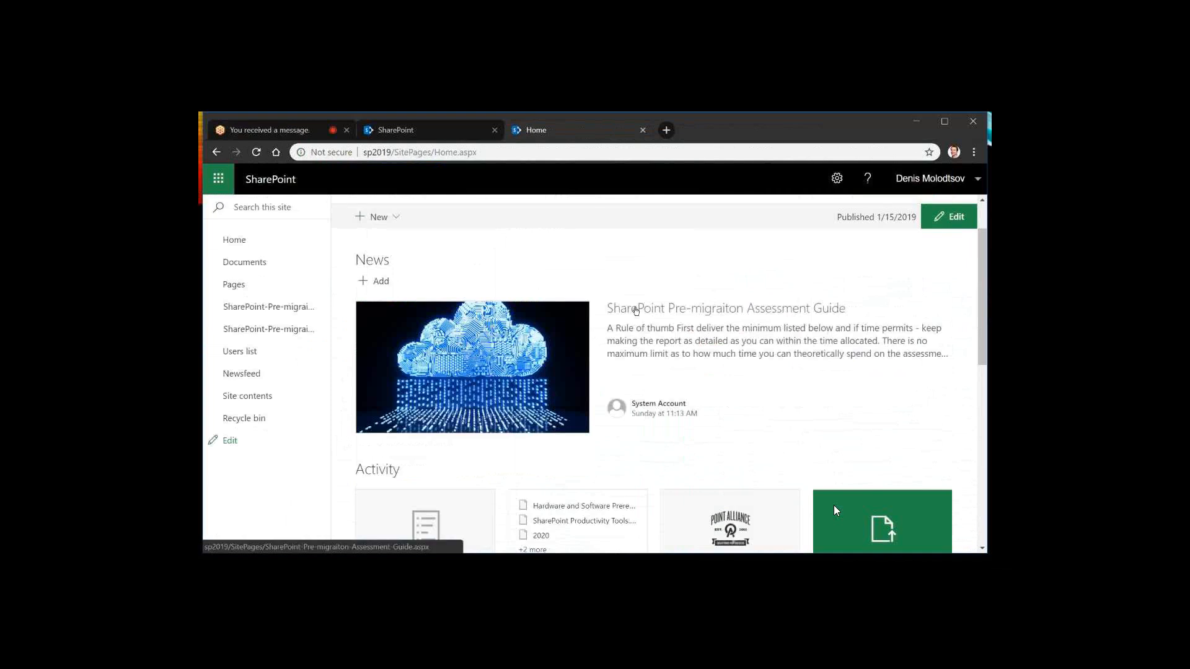
scroll(636, 312, "up", 1)
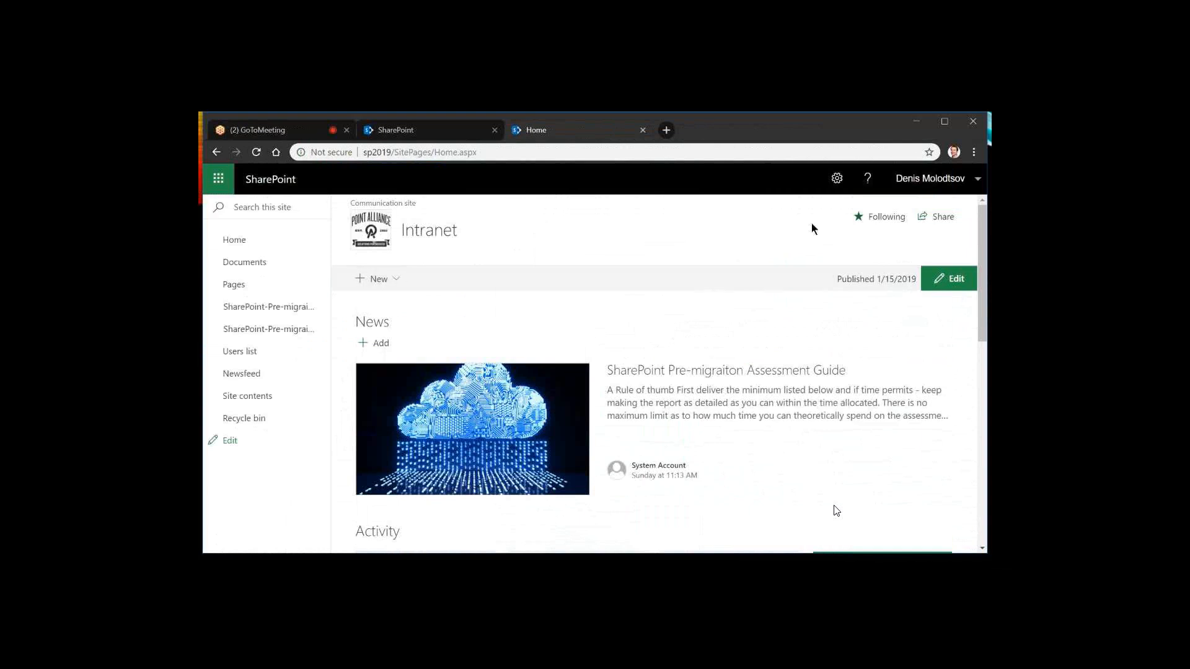
Edit the home page and add a List web part showing the Customers list above the News section
left_click(955, 280)
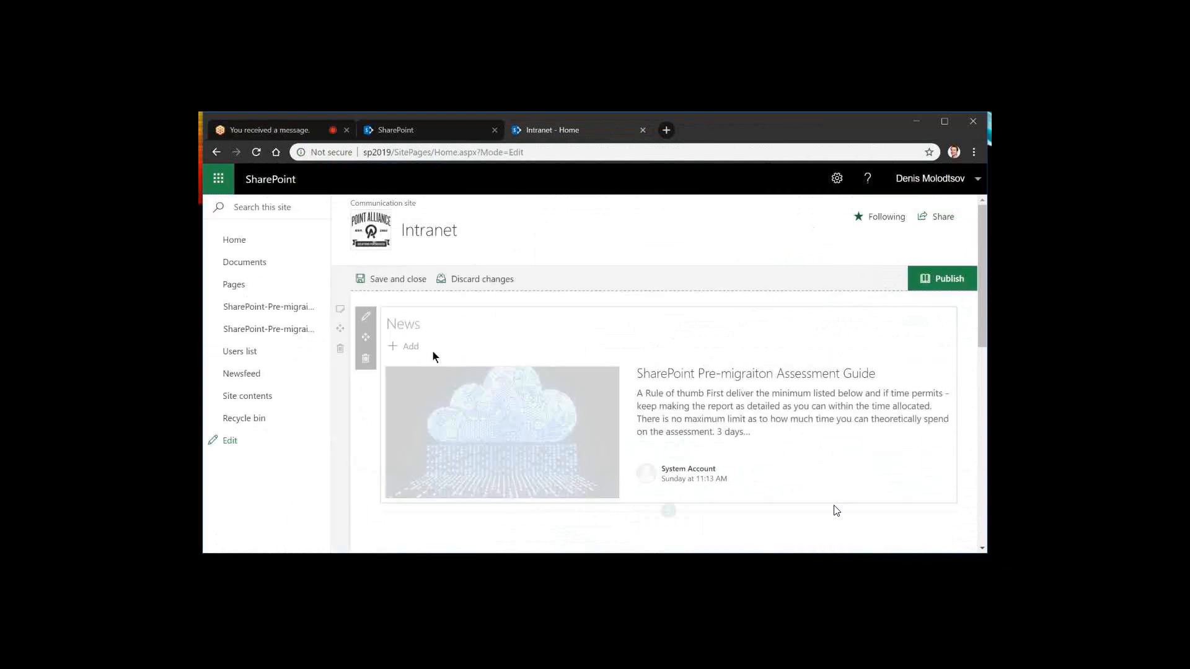
left_click(680, 297)
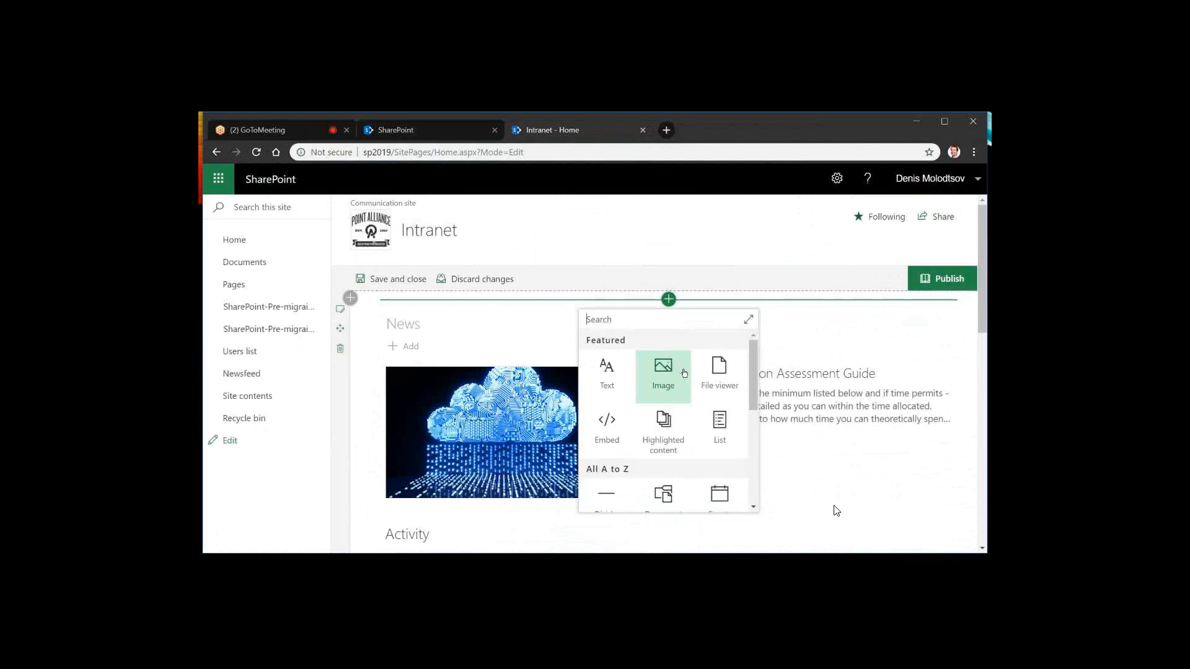
left_click(706, 445)
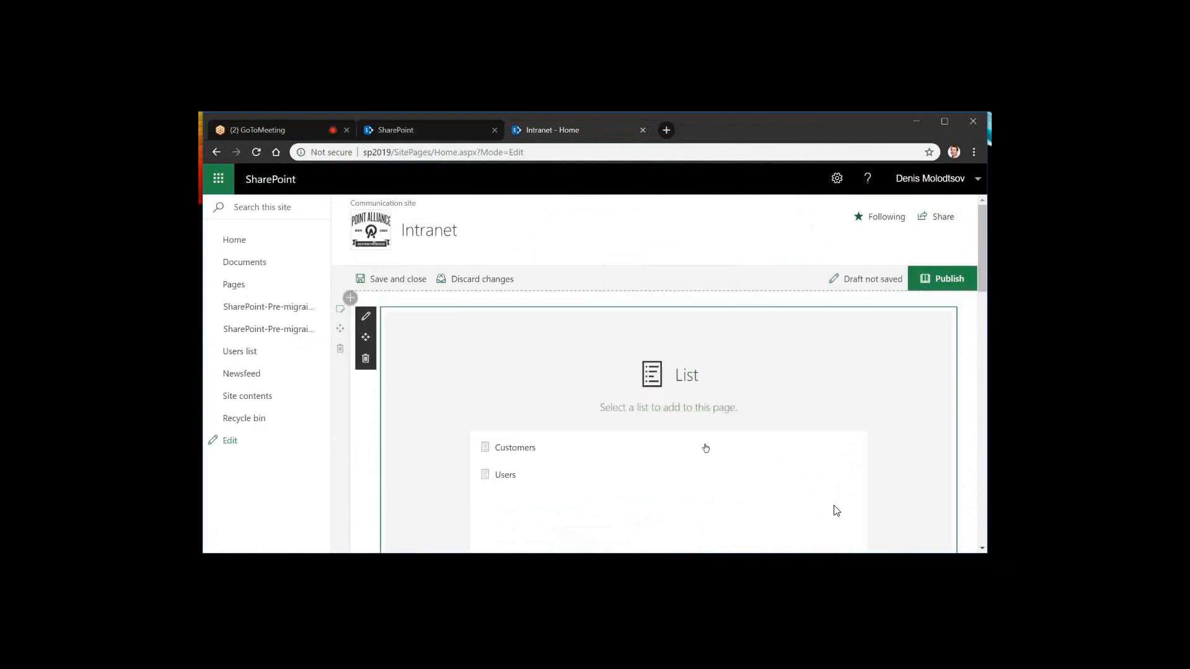
left_click(515, 451)
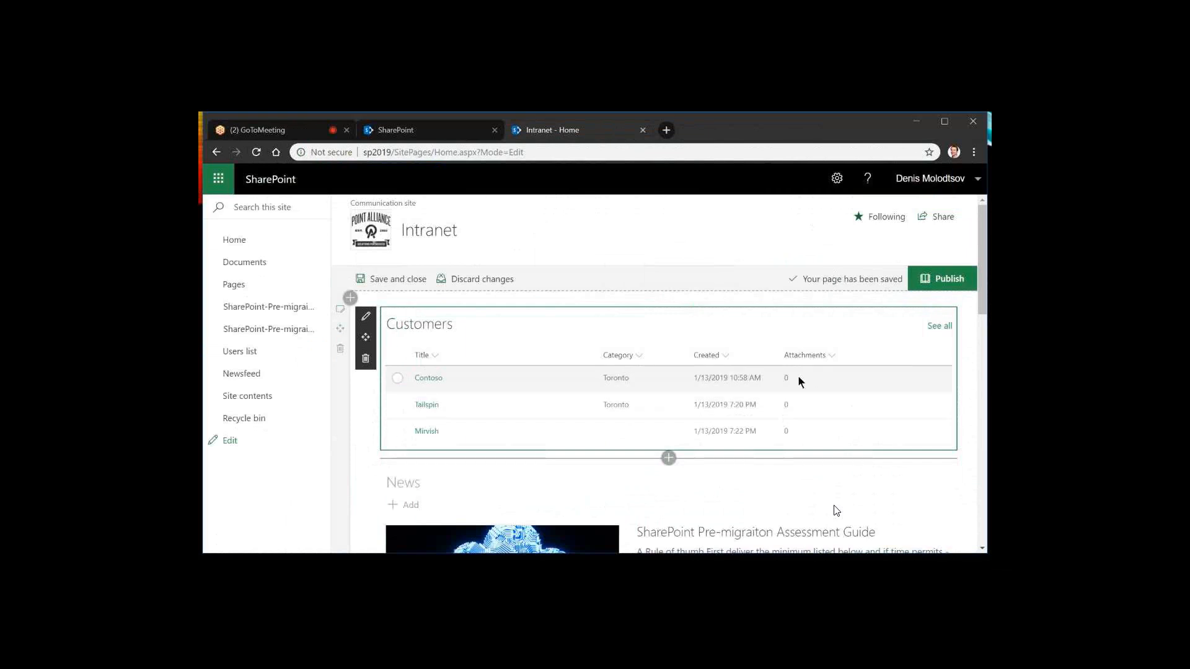
Delete the Customers list web part from the home page
left_click(365, 361)
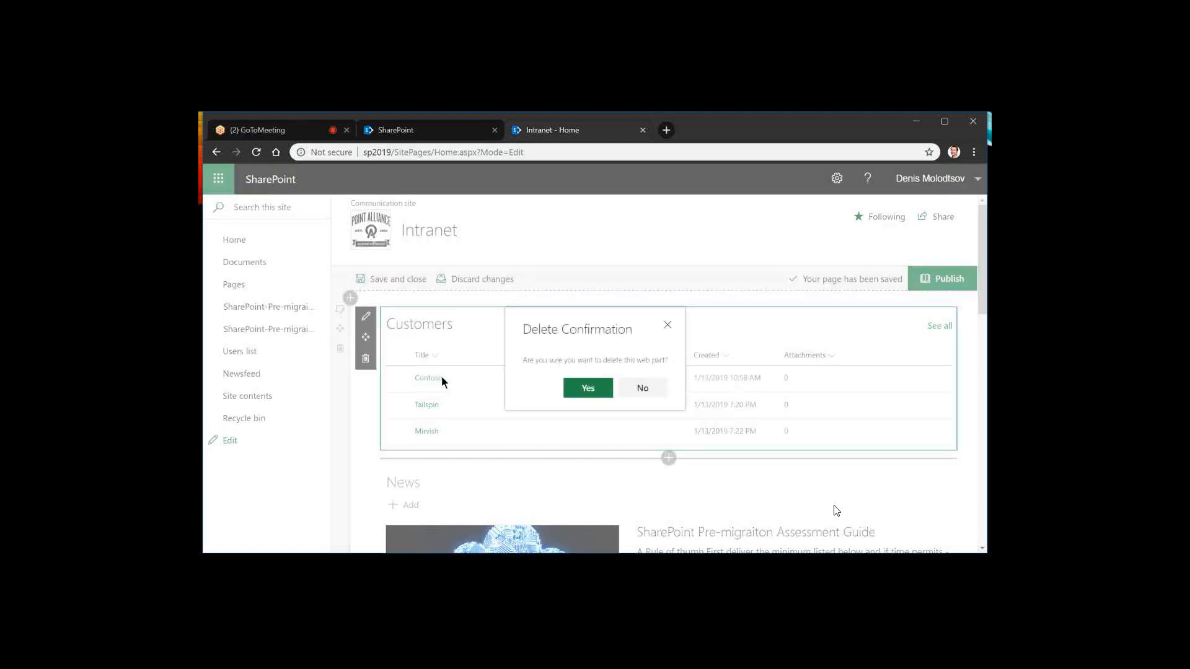
left_click(588, 387)
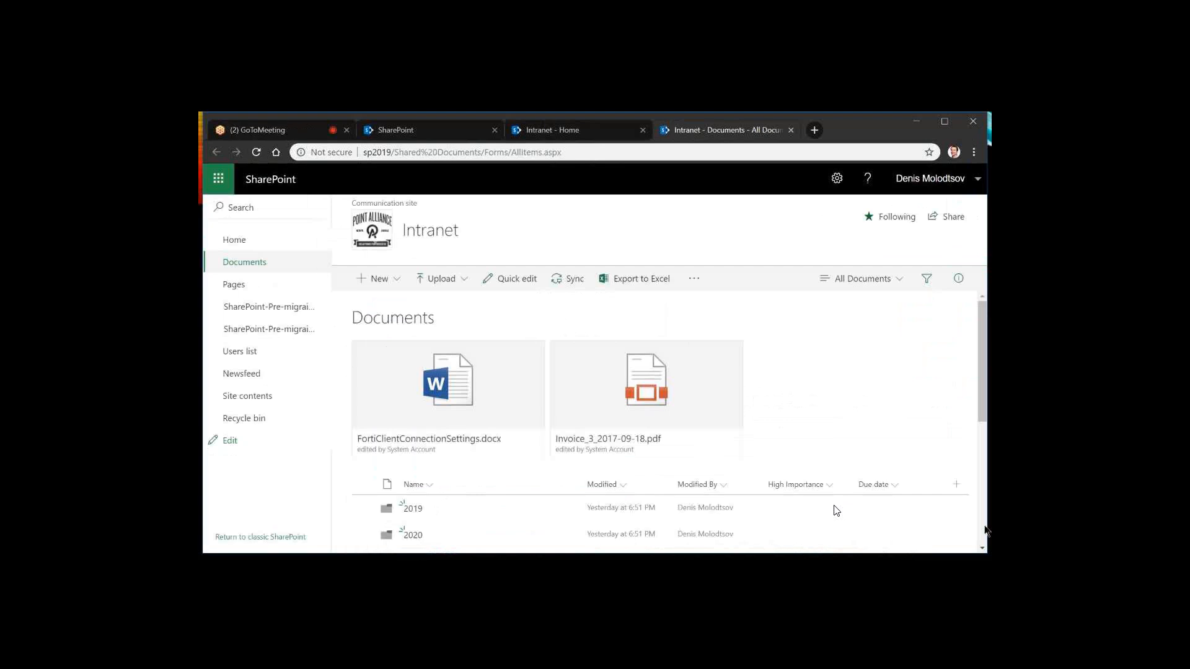
Check the modern lists and libraries topics on the PowerPoint slide, then return to the browser and look through the Documents library
key("alt+Tab")
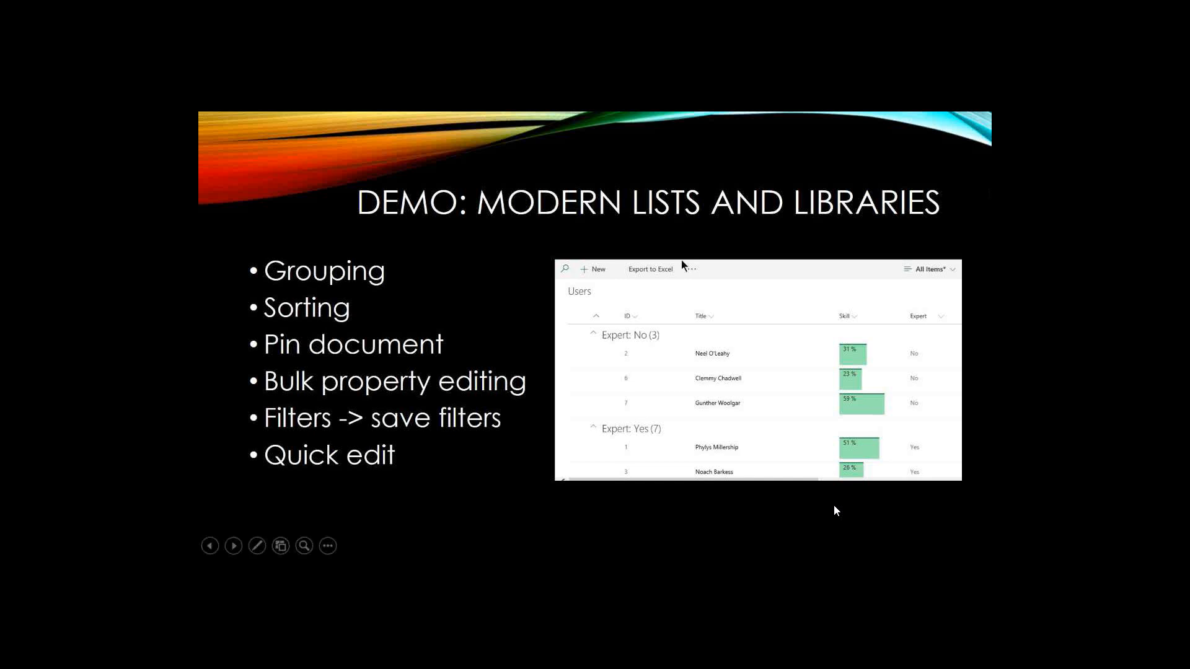
key("alt+Tab")
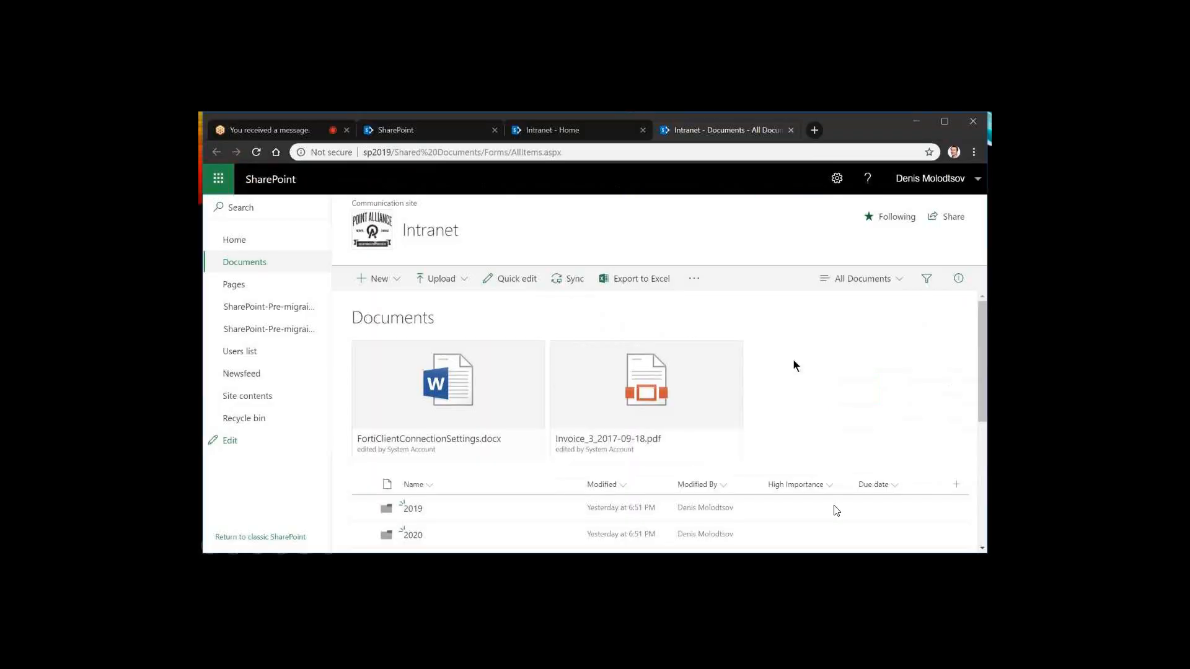
scroll(794, 360, "down", 2)
scroll(794, 364, "down", 1)
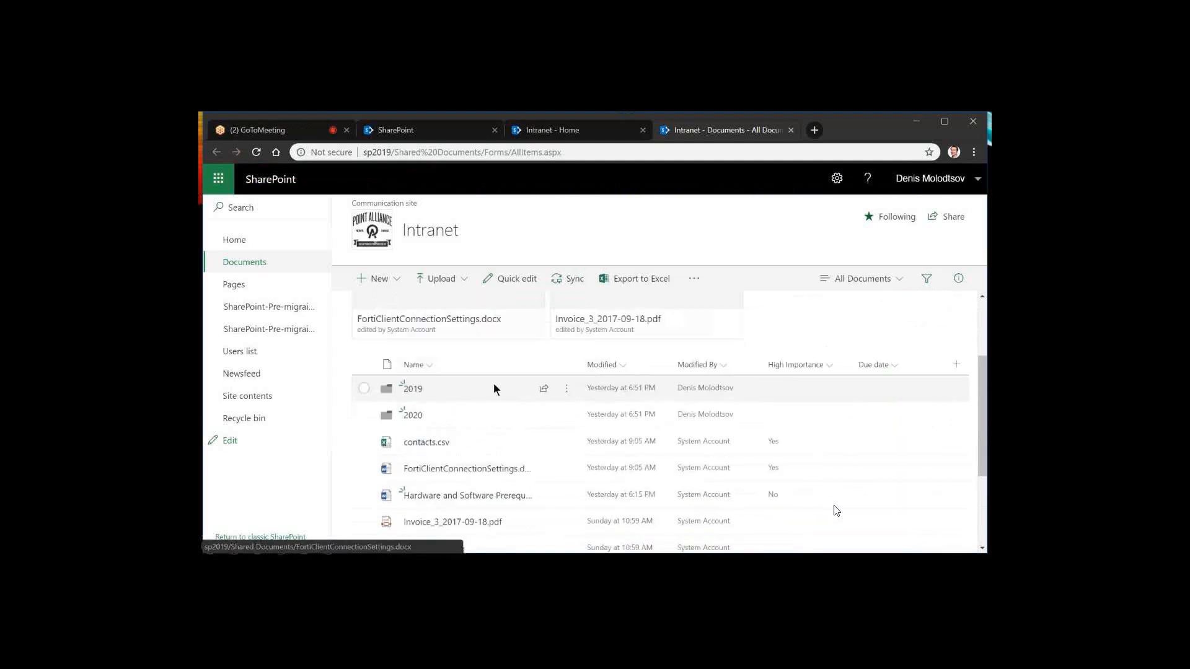
Examine the actions and open options available for contacts.csv, then deselect the file
left_click(564, 438)
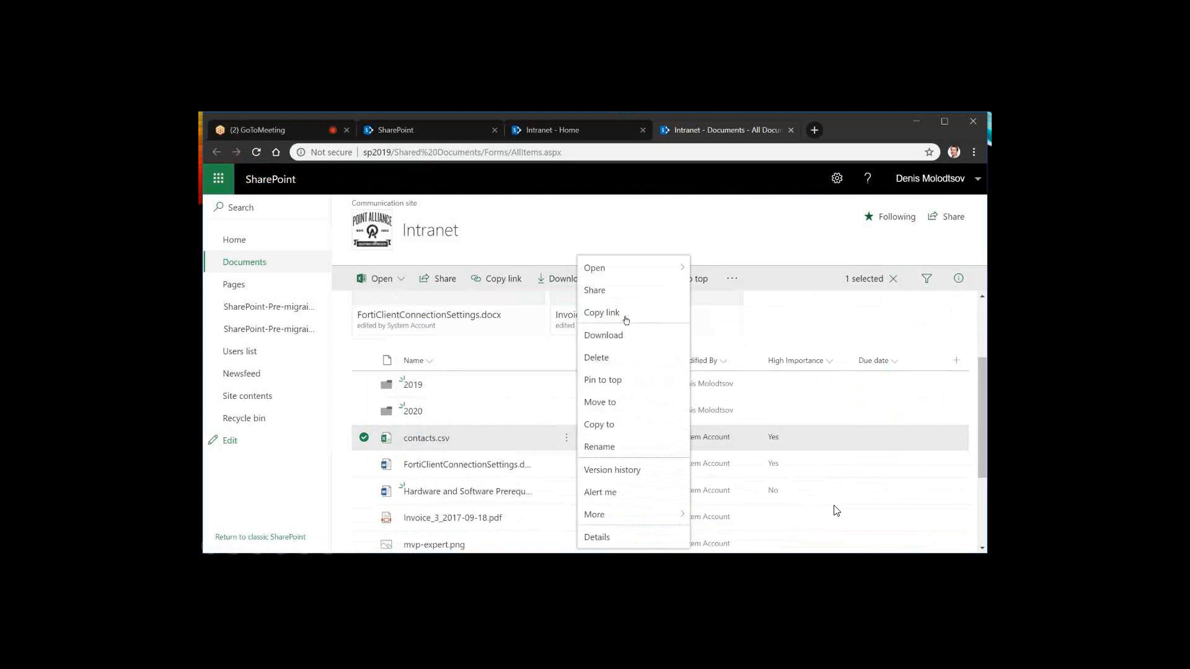
mouse_move(624, 276)
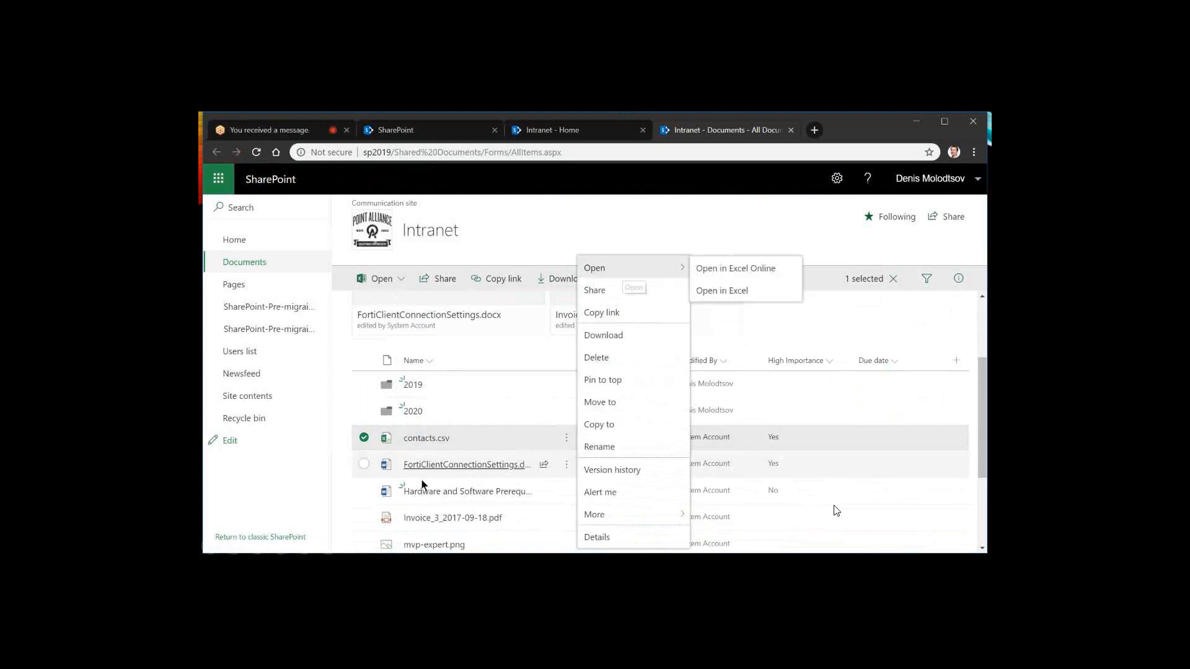
left_click(363, 440)
scroll(365, 444, "down", 1)
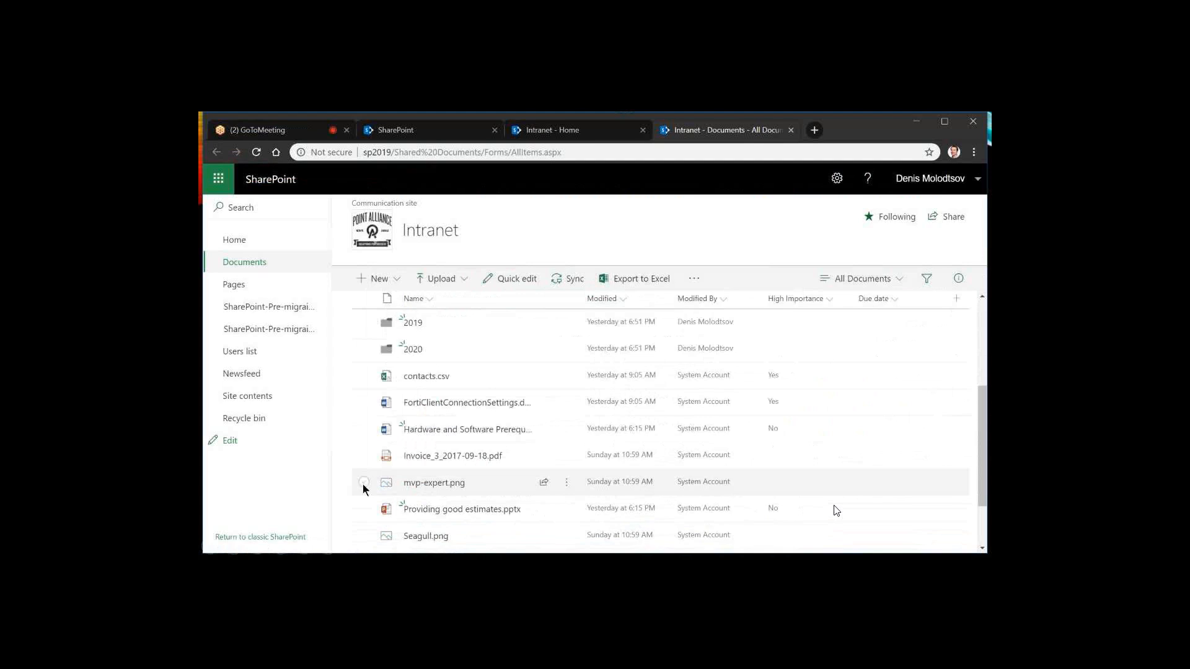
Pin mvp-expert.png to the top of the library, then move the pinned FortiClientConnectionSettings.docx one place left and deselect it
left_click(363, 483)
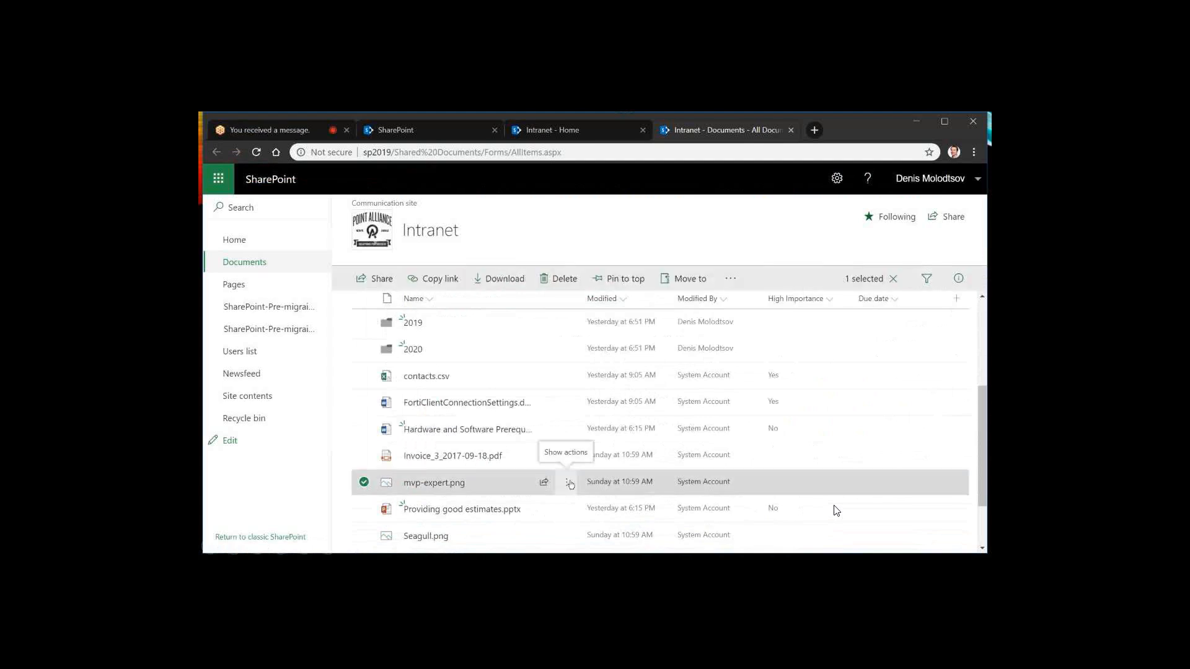
left_click(617, 279)
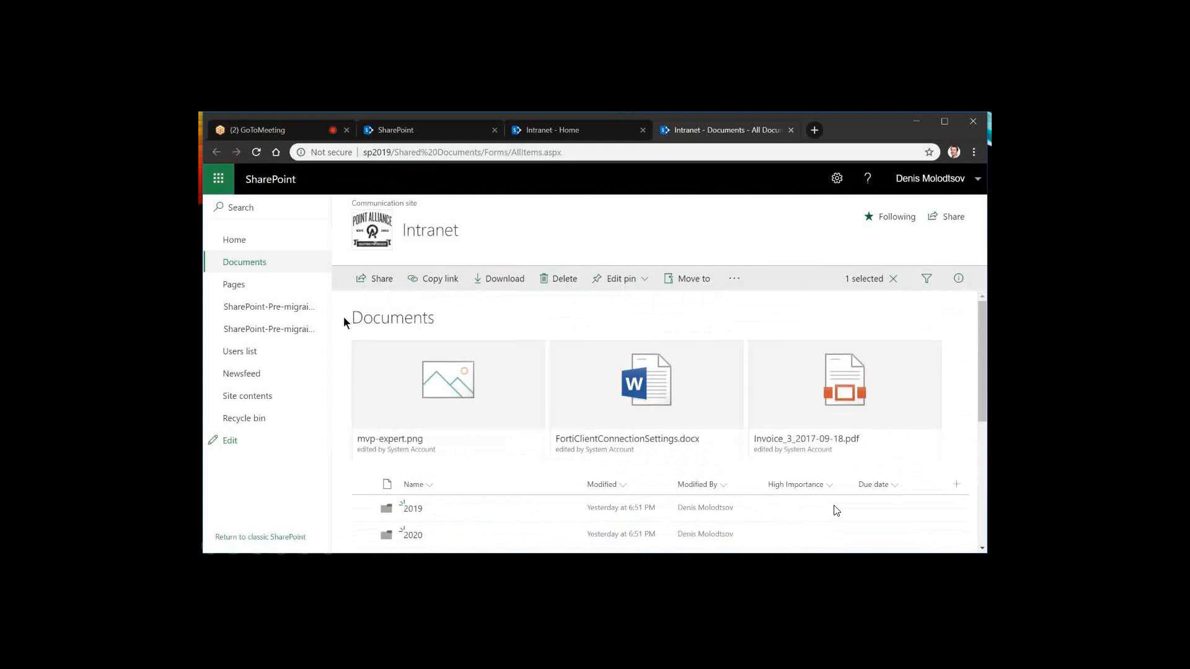
left_click(732, 353)
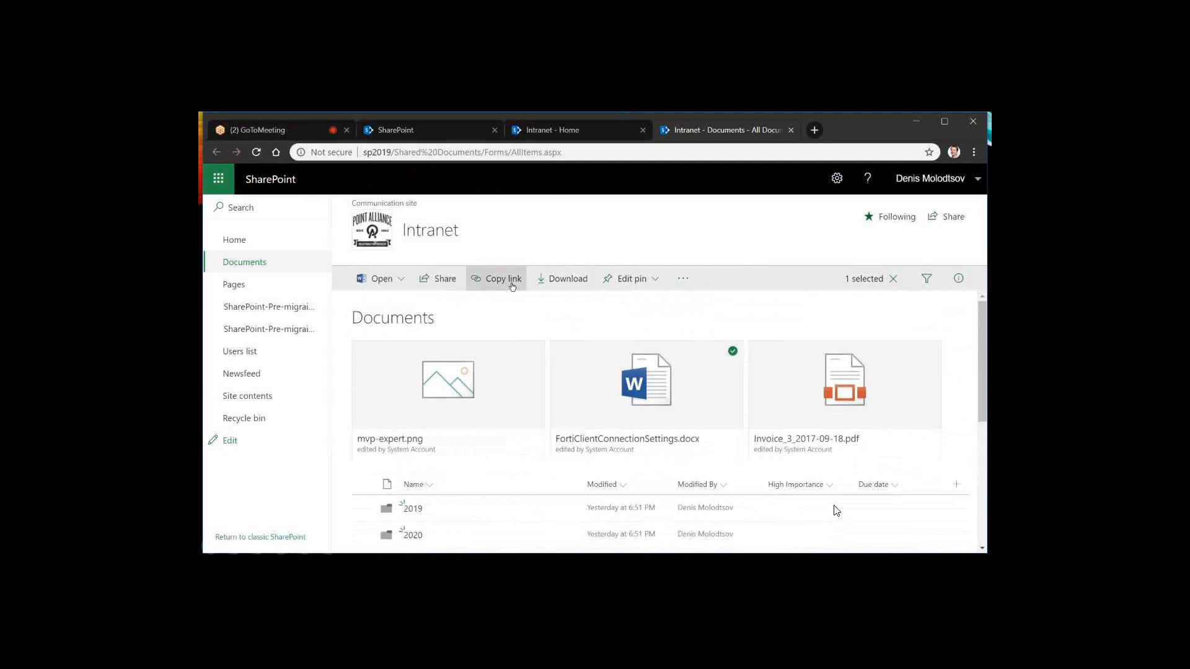
left_click(652, 279)
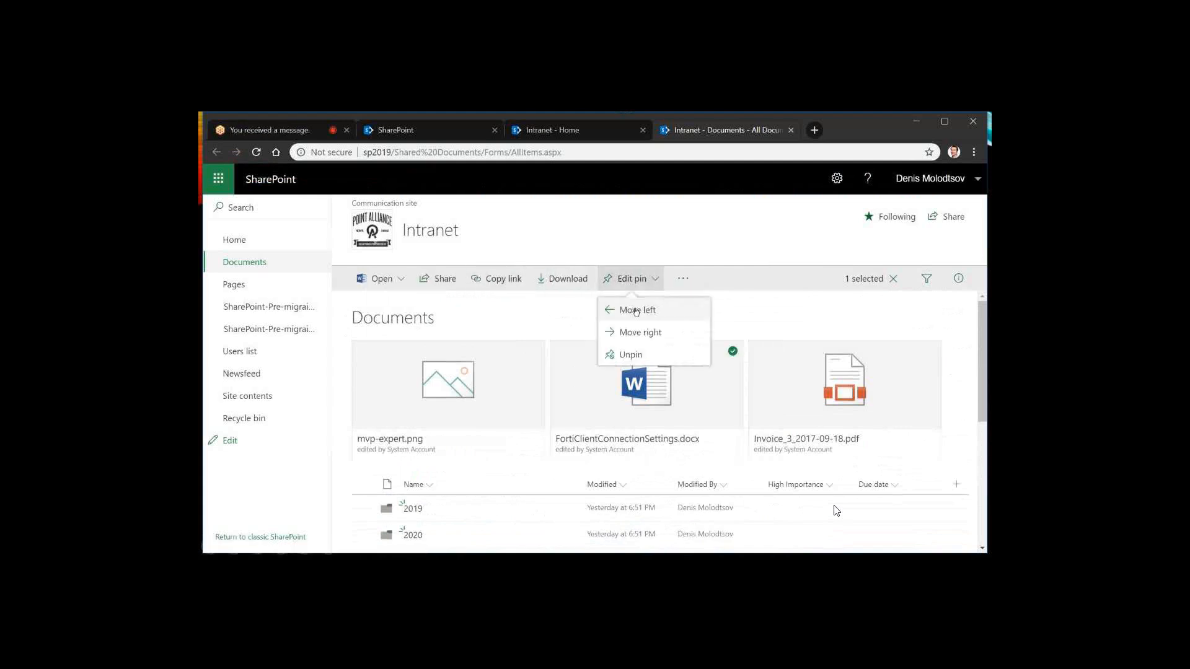
left_click(637, 311)
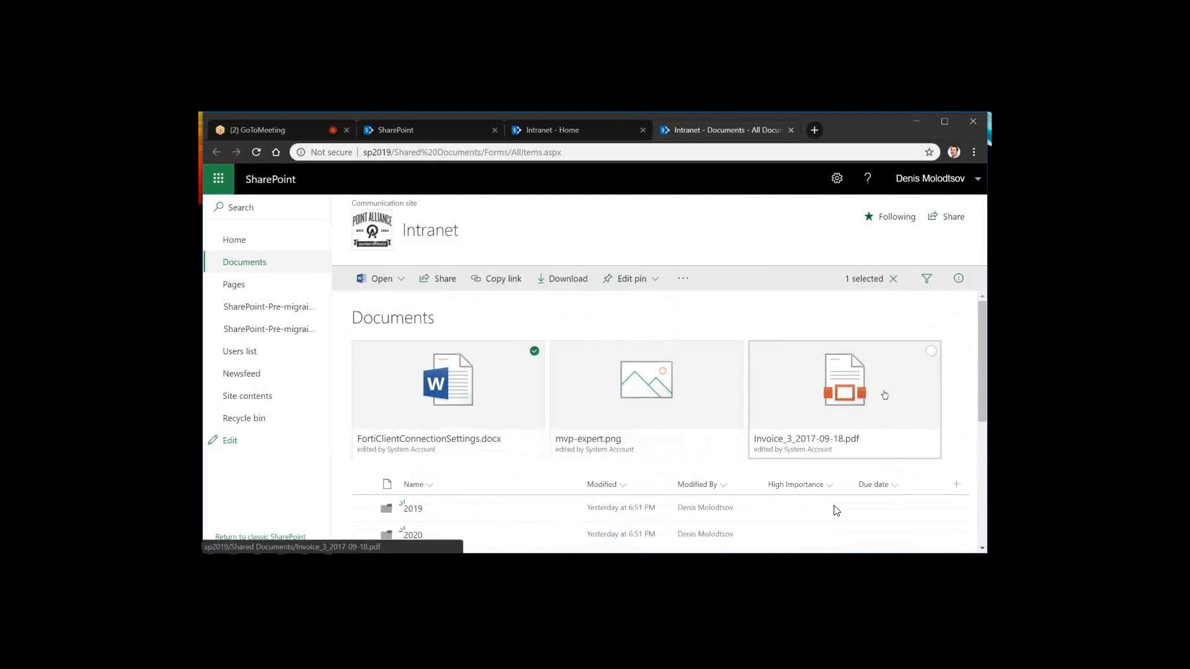
scroll(885, 395, "down", 1)
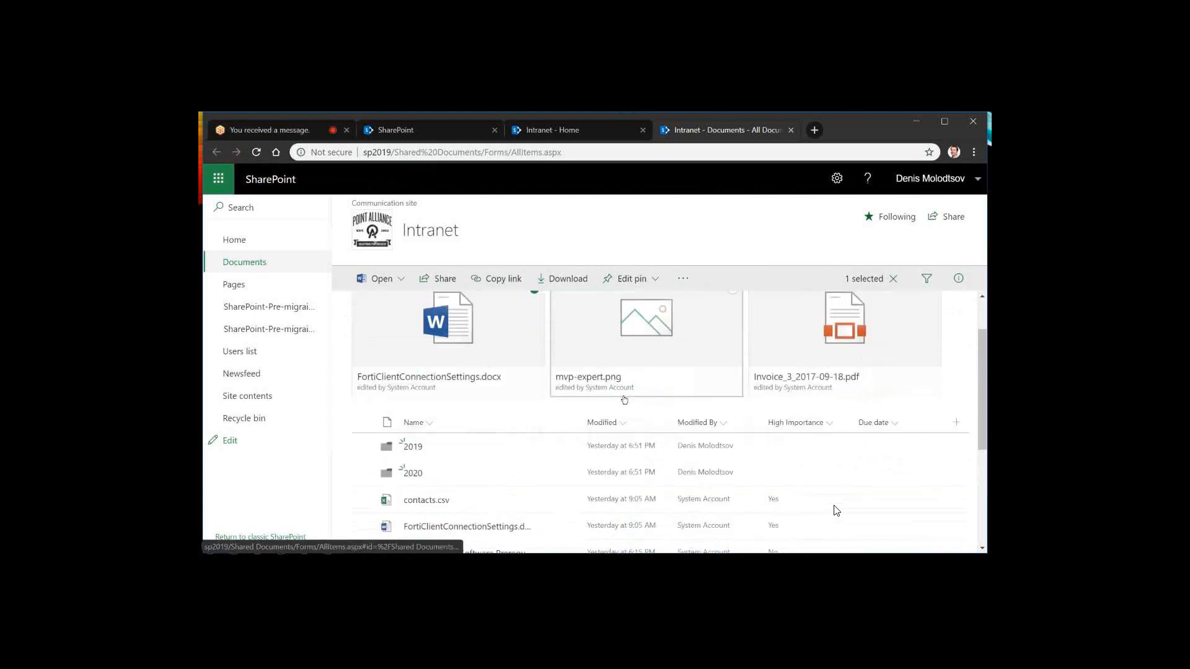
scroll(624, 400, "up", 1)
left_click(535, 351)
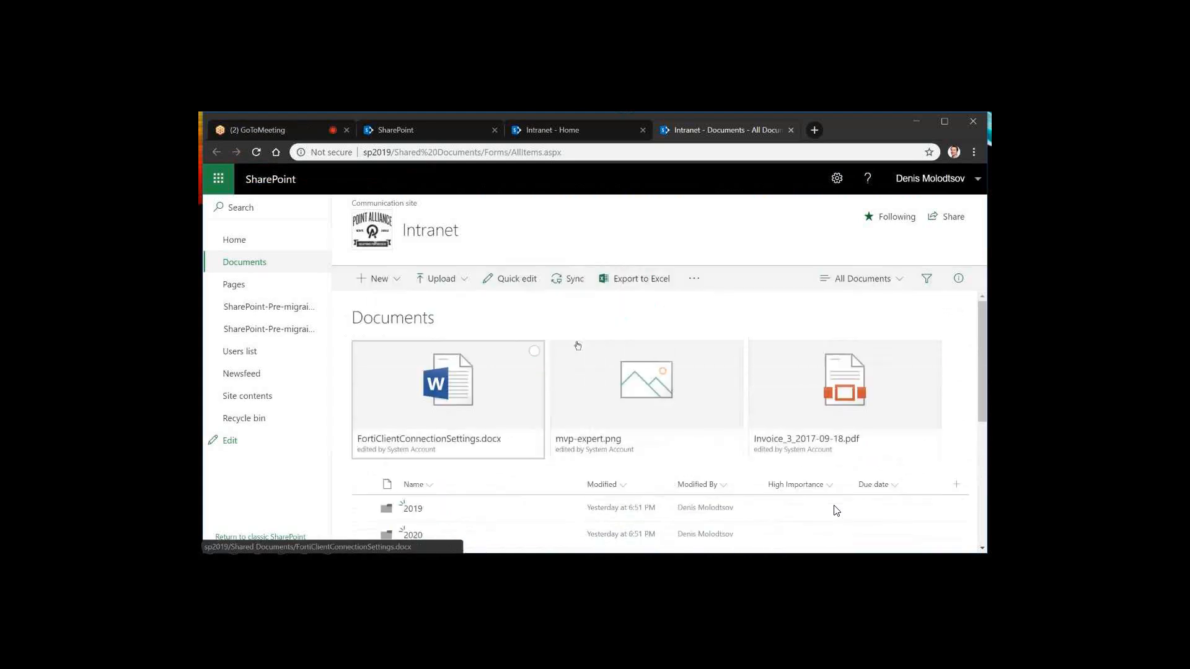
Bulk edit contacts.csv and FortiClientConnectionSettings.docx to set High Importance to Yes, and save the change
scroll(691, 348, "down", 2)
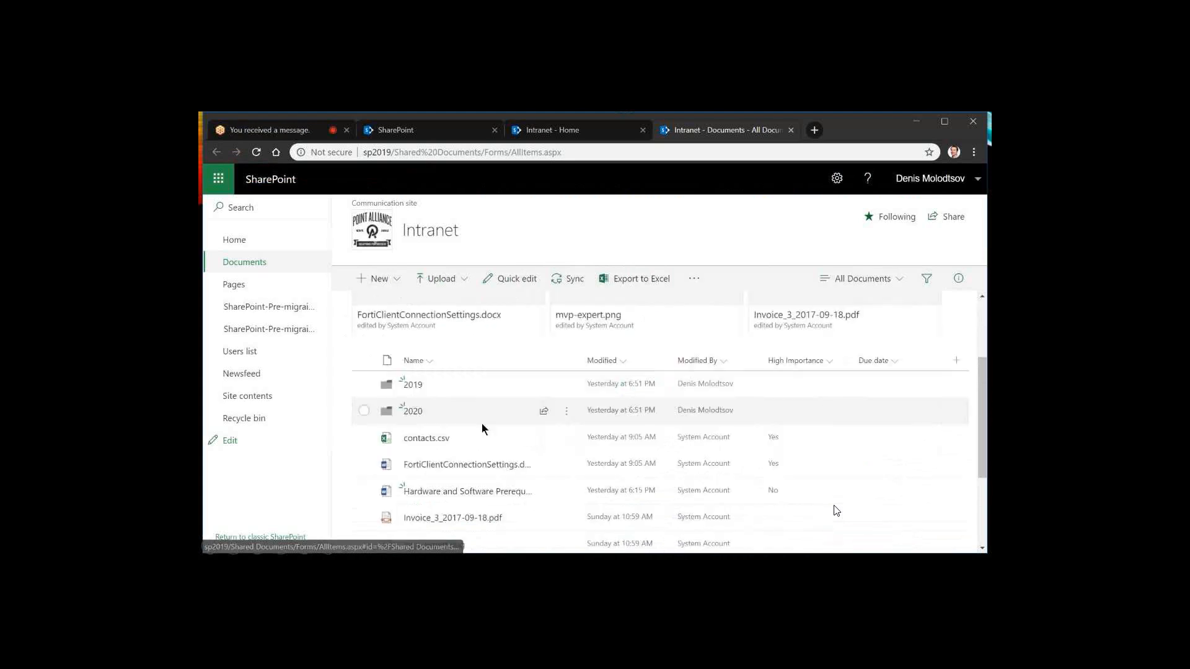
left_click(364, 438)
left_click(364, 462)
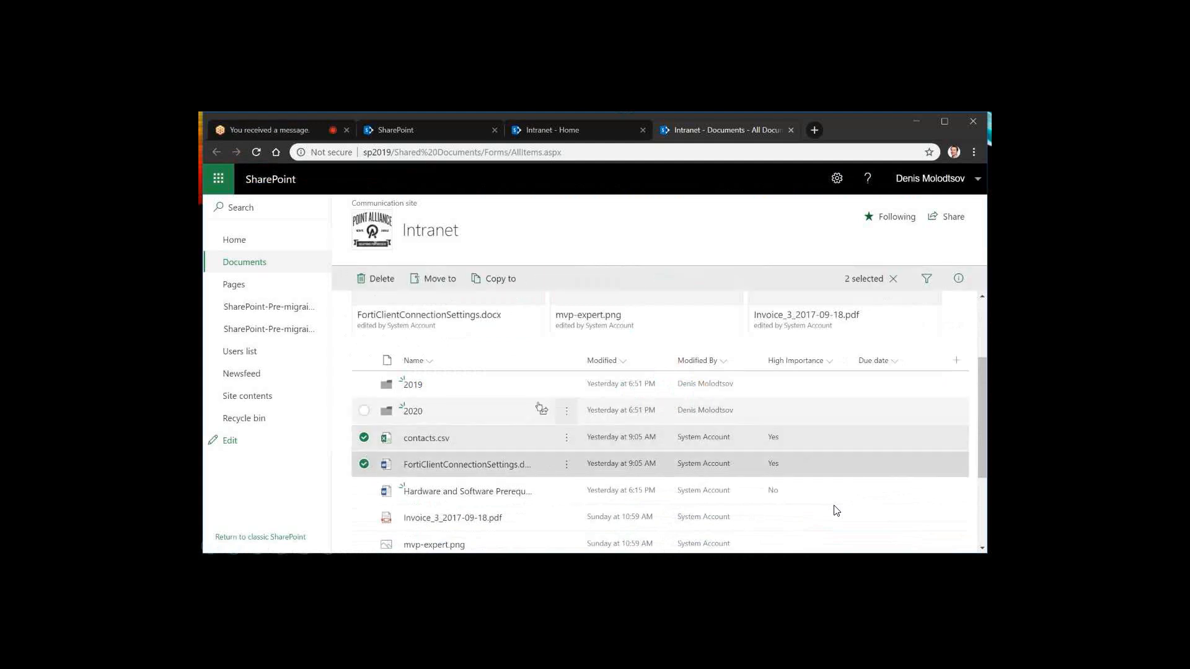
left_click(960, 272)
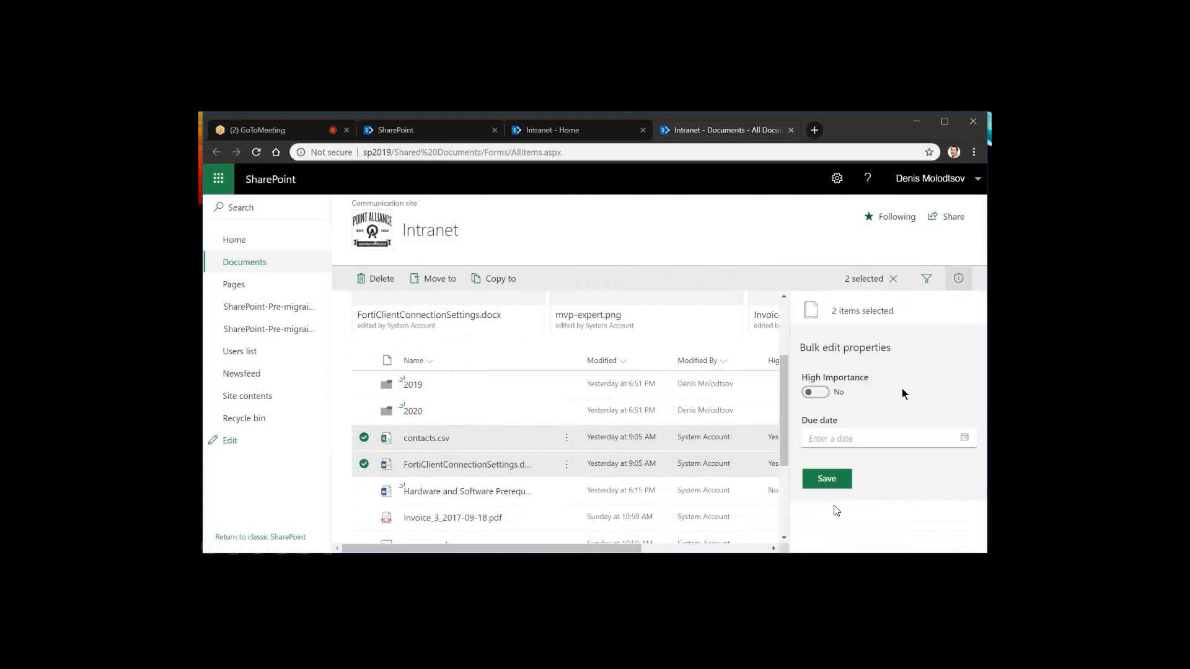
left_click(817, 395)
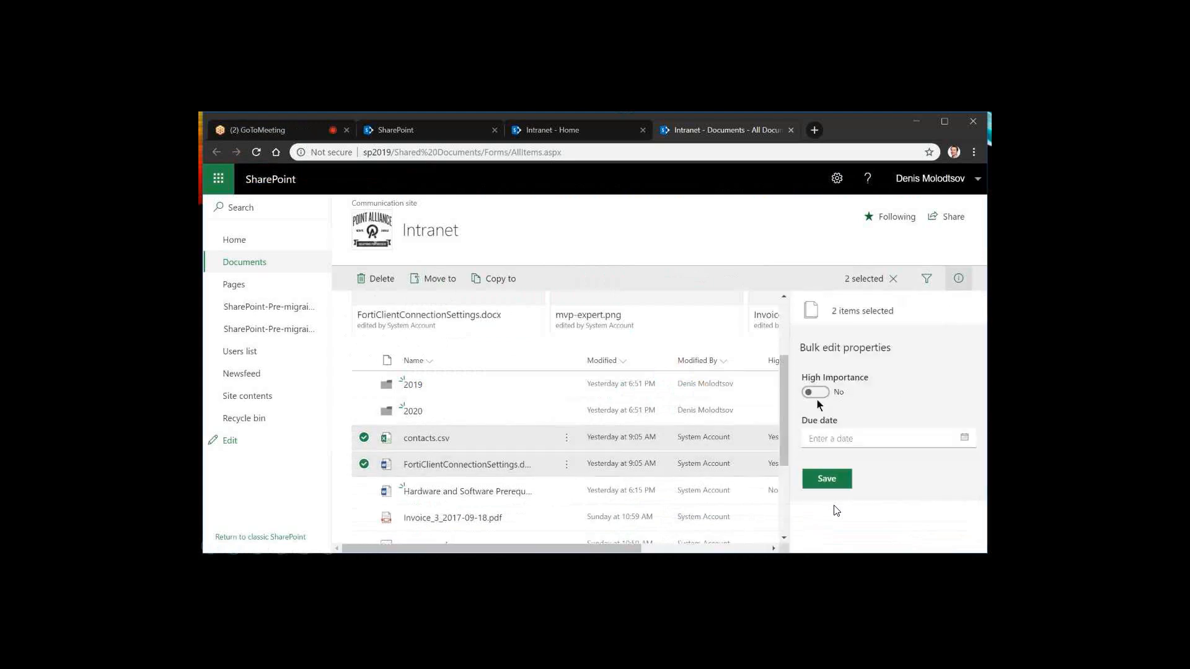
left_click(824, 474)
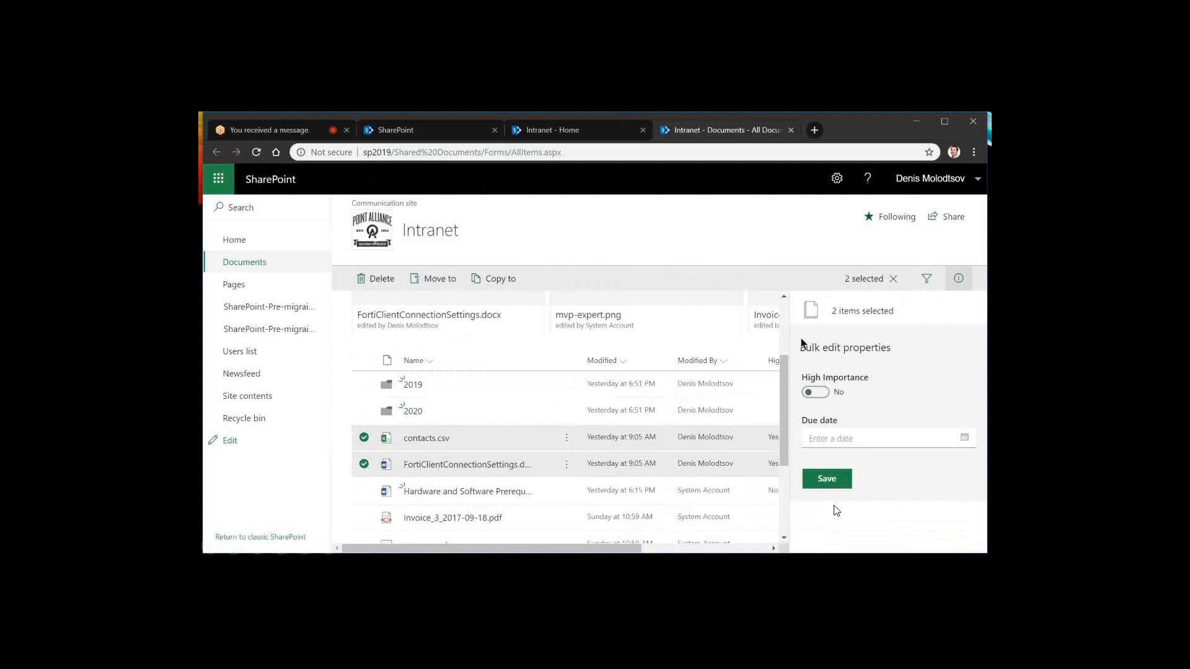
Filter the Documents library by type to show only Word and PowerPoint files
left_click(929, 281)
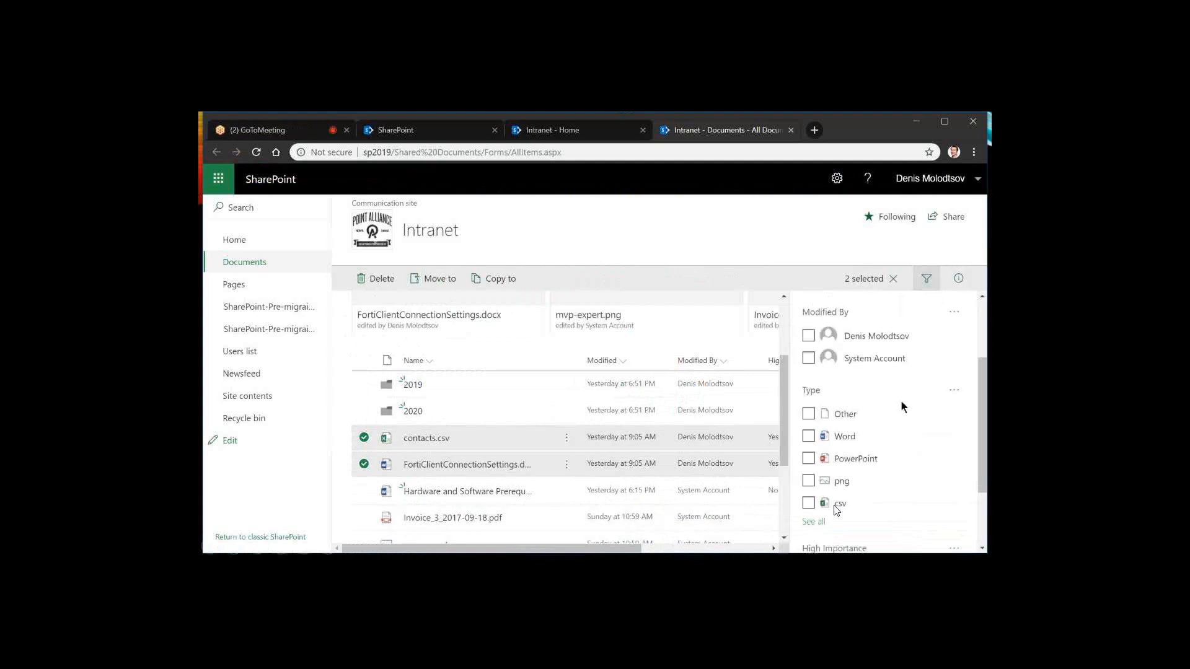
scroll(902, 400, "down", 2)
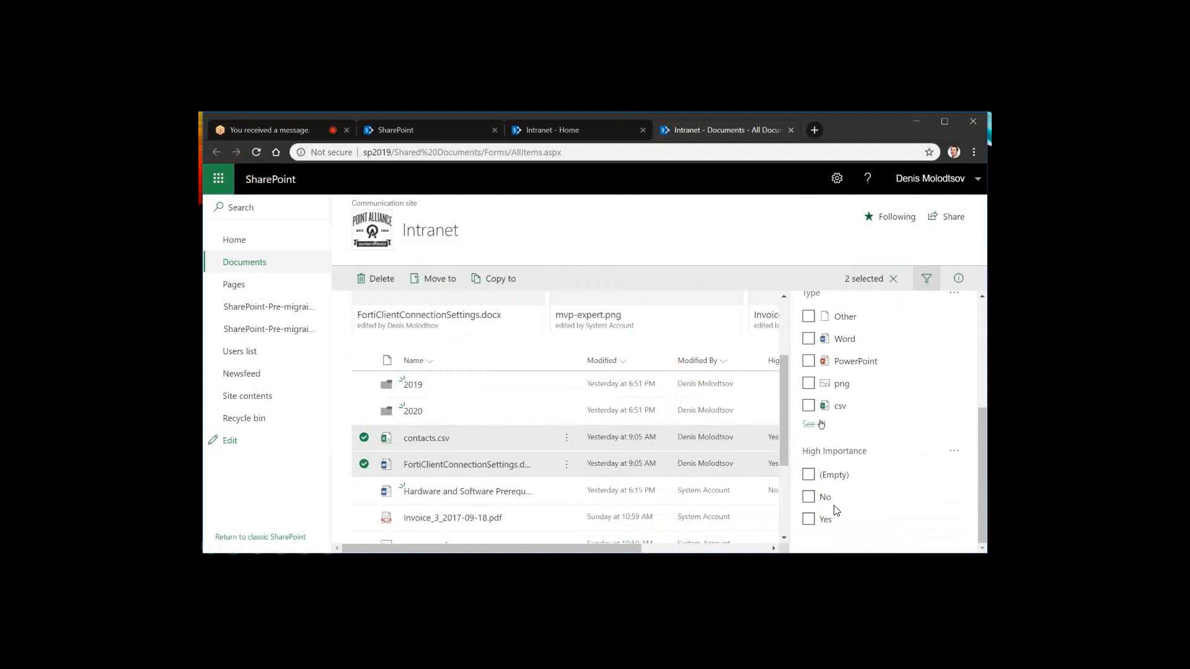
scroll(824, 426, "up", 1)
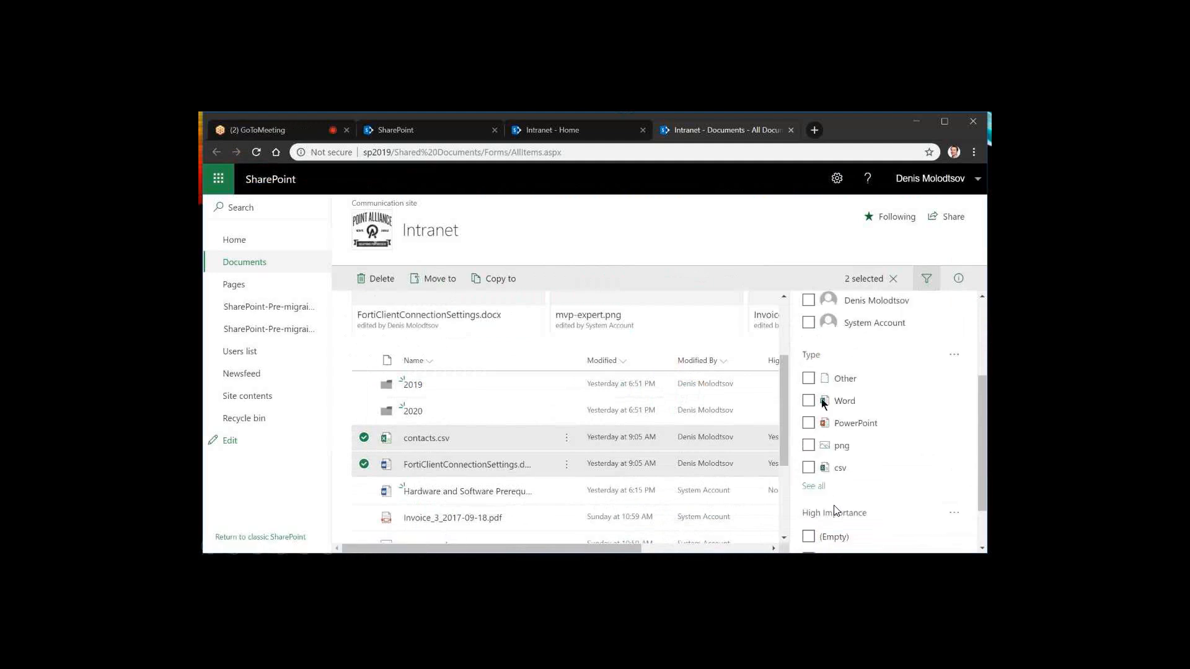
left_click(808, 419)
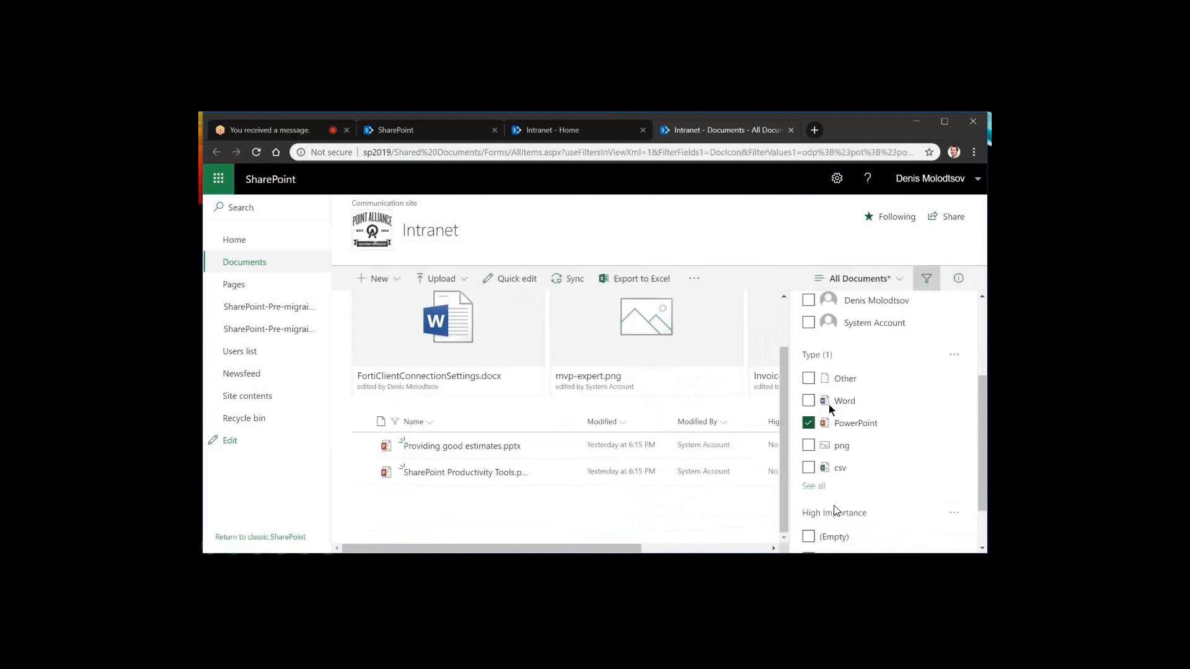
left_click(810, 401)
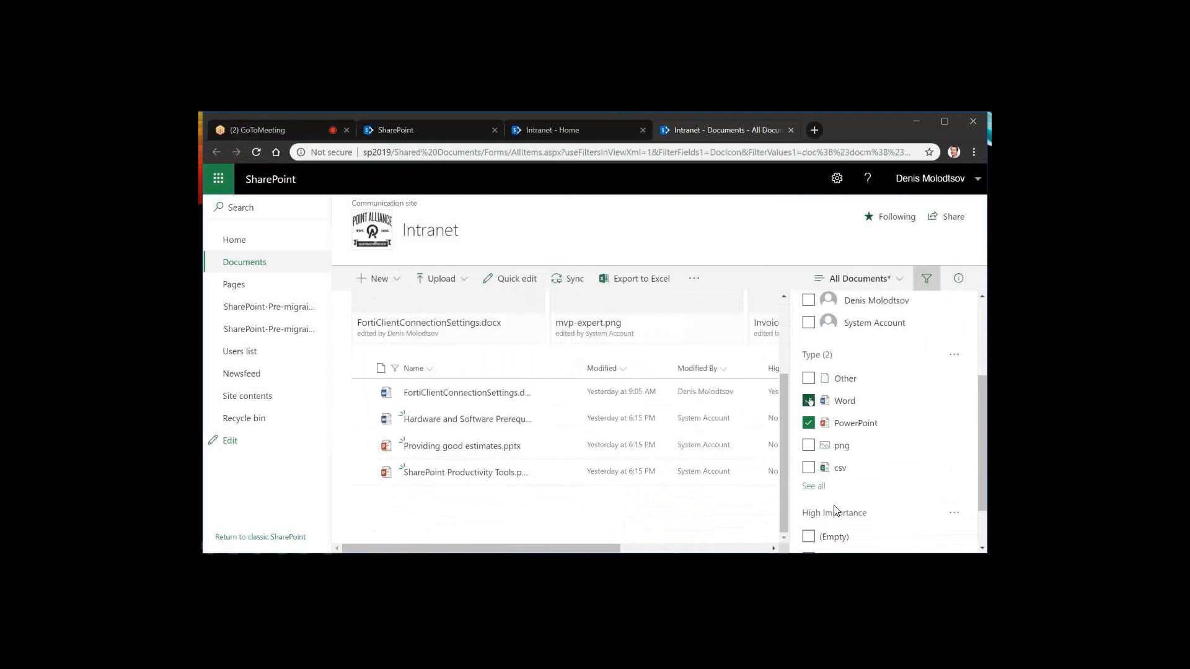
left_click(809, 401)
left_click(809, 422)
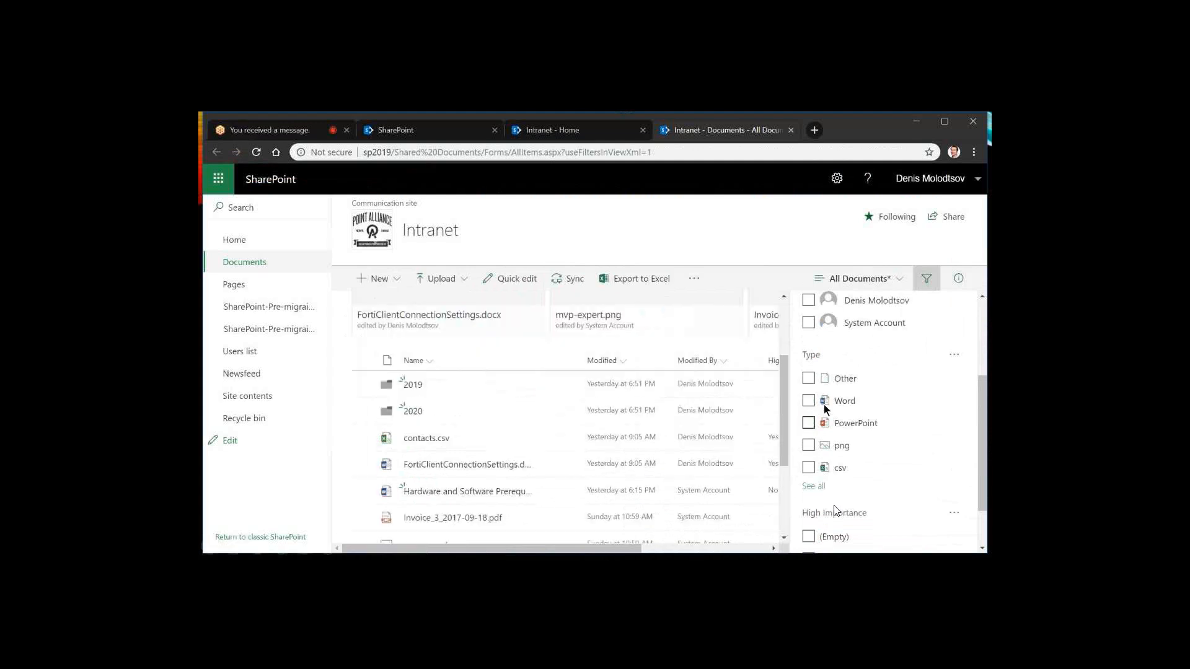
left_click(823, 403)
left_click(809, 423)
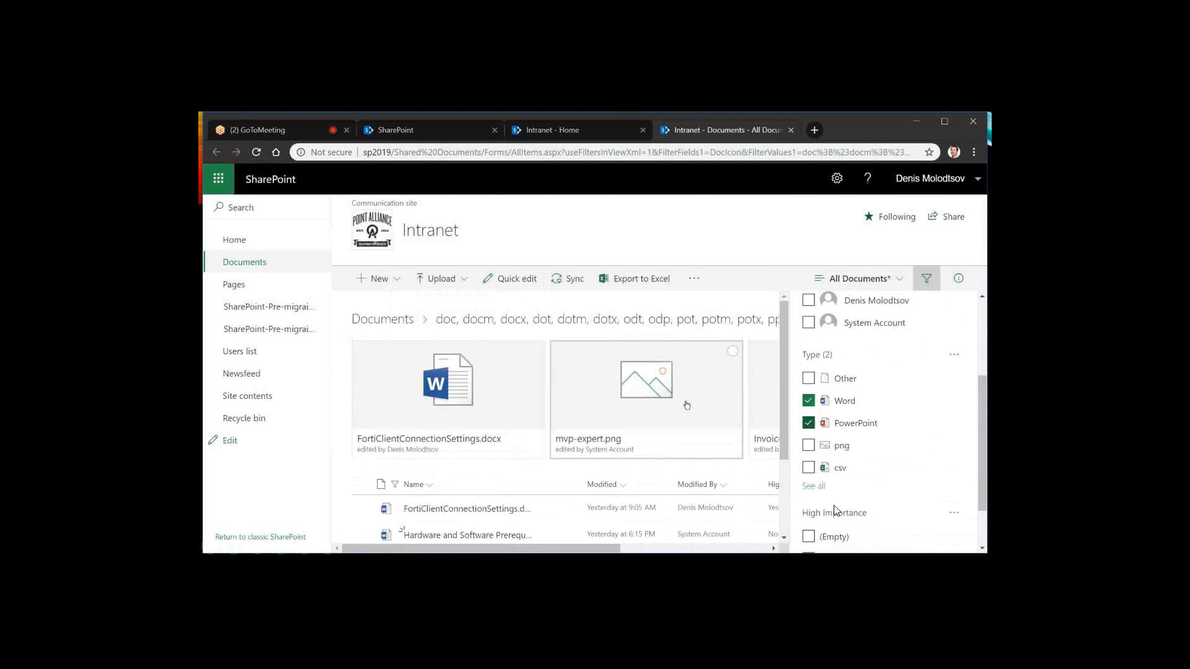
left_click_drag(597, 552, 541, 552)
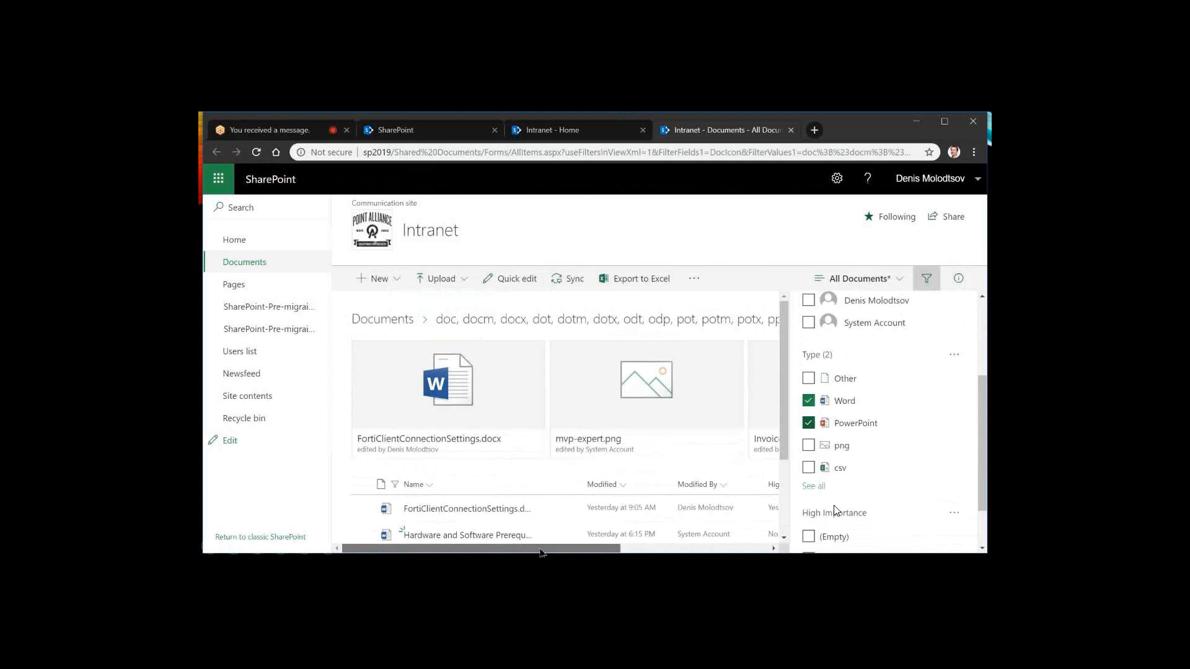
Save the filtered library as a new public view named Documents
left_click(901, 280)
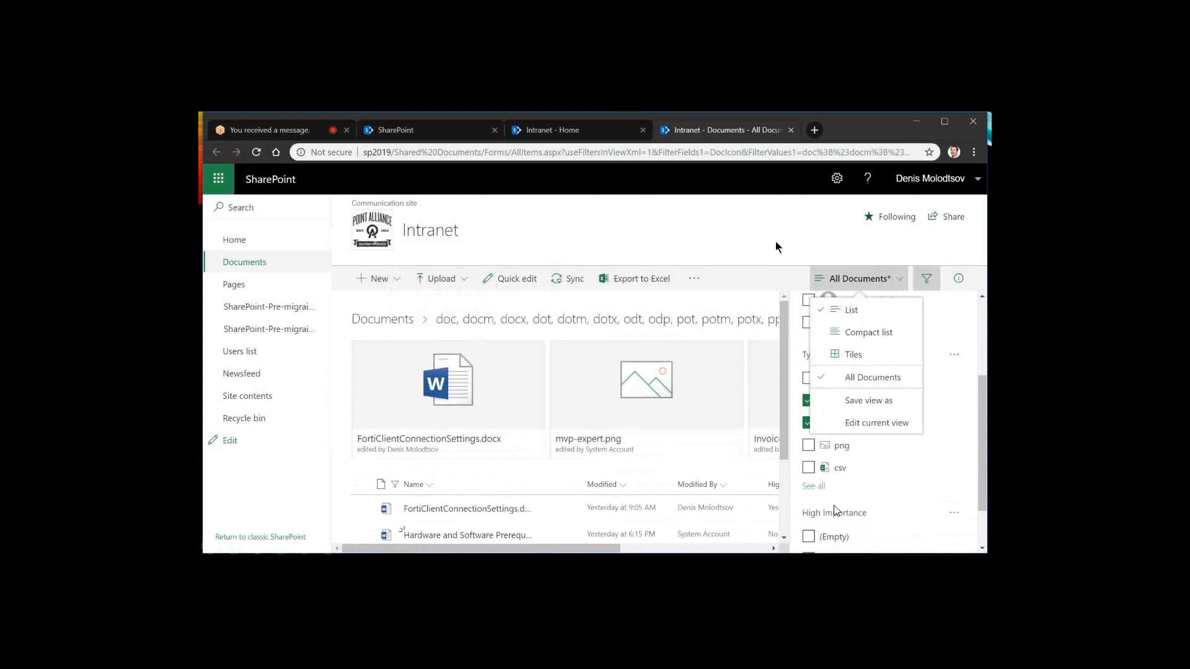
left_click(903, 281)
left_click(903, 281)
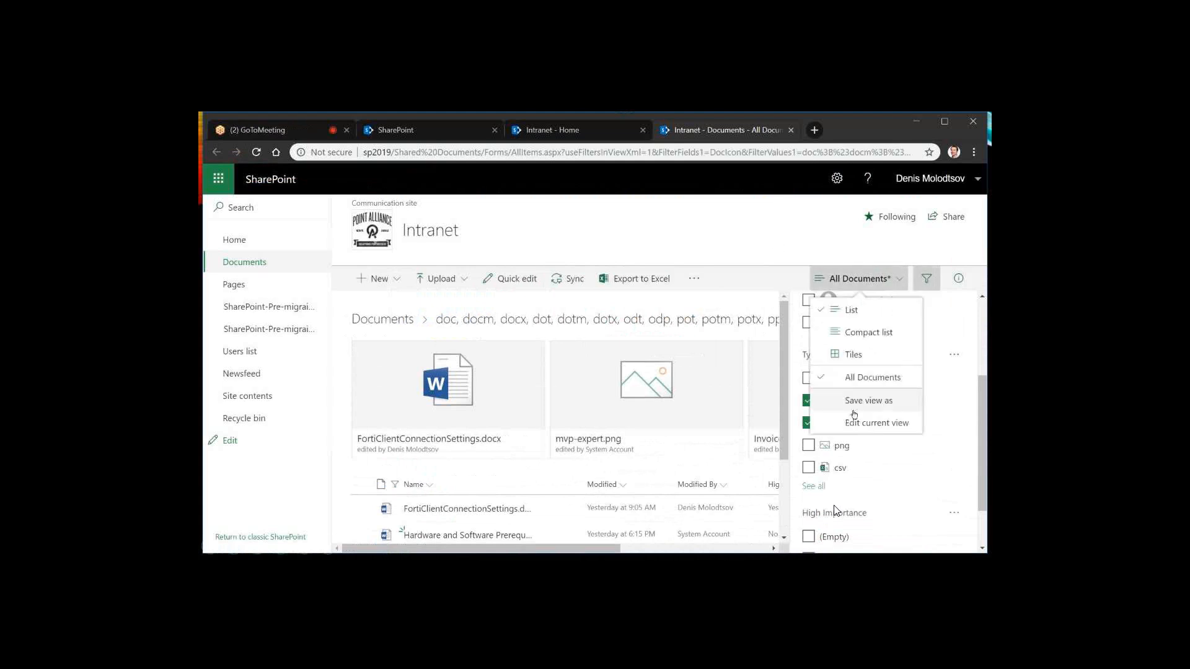
left_click(855, 402)
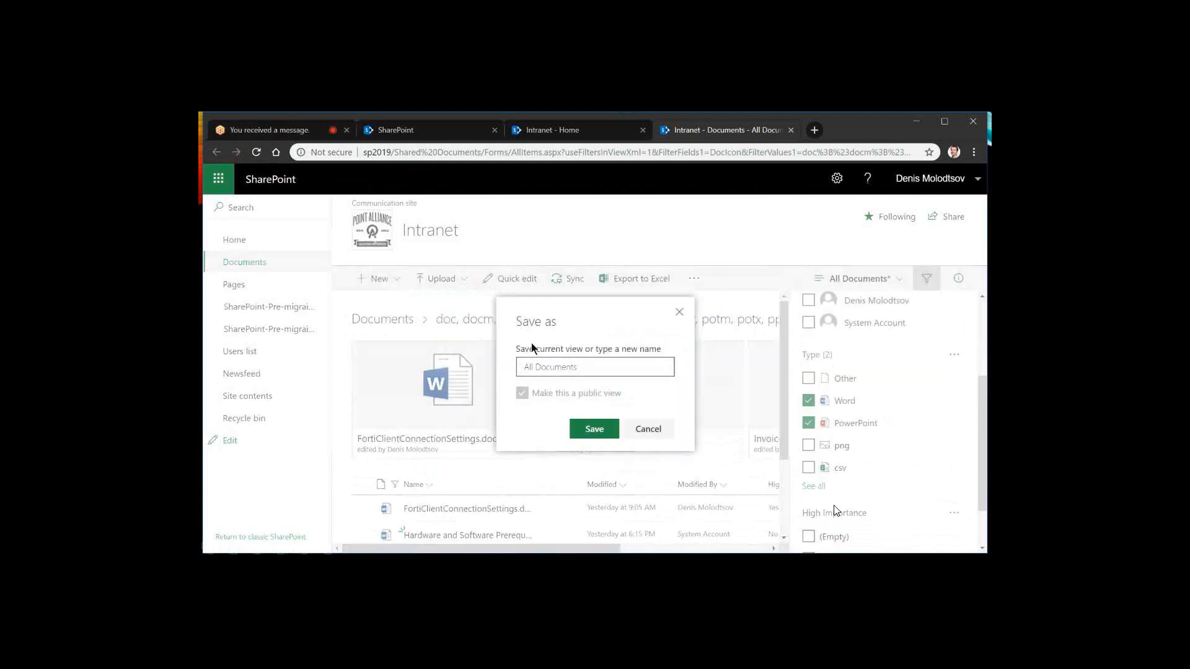
left_click(546, 368)
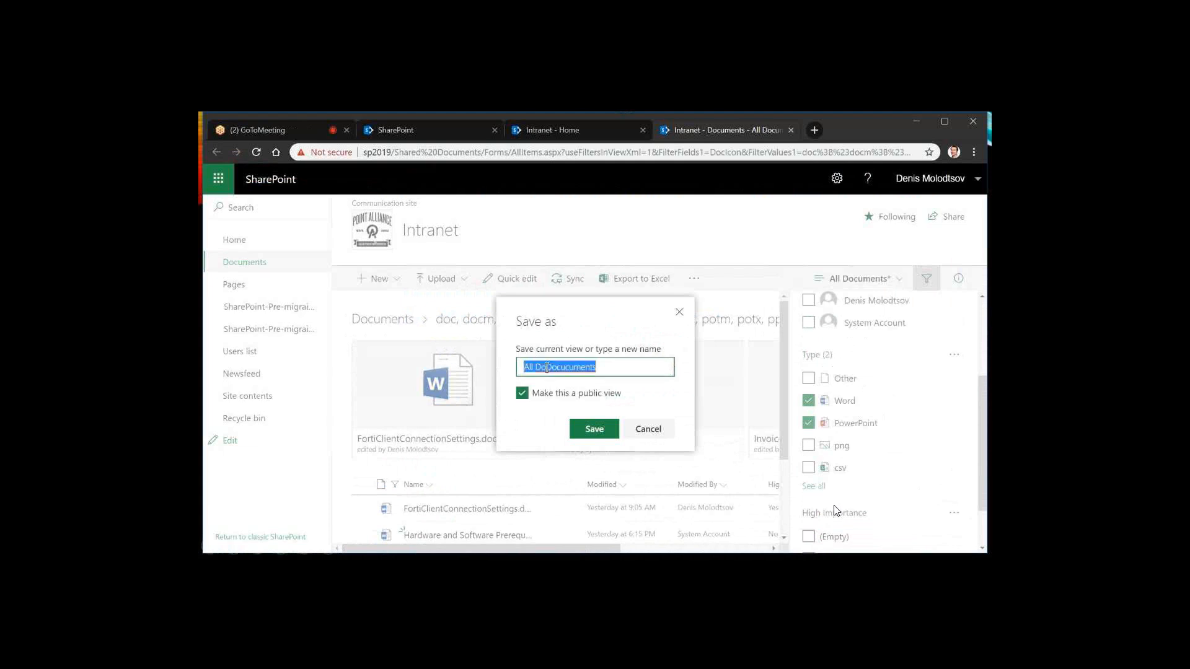
key("BackSpace")
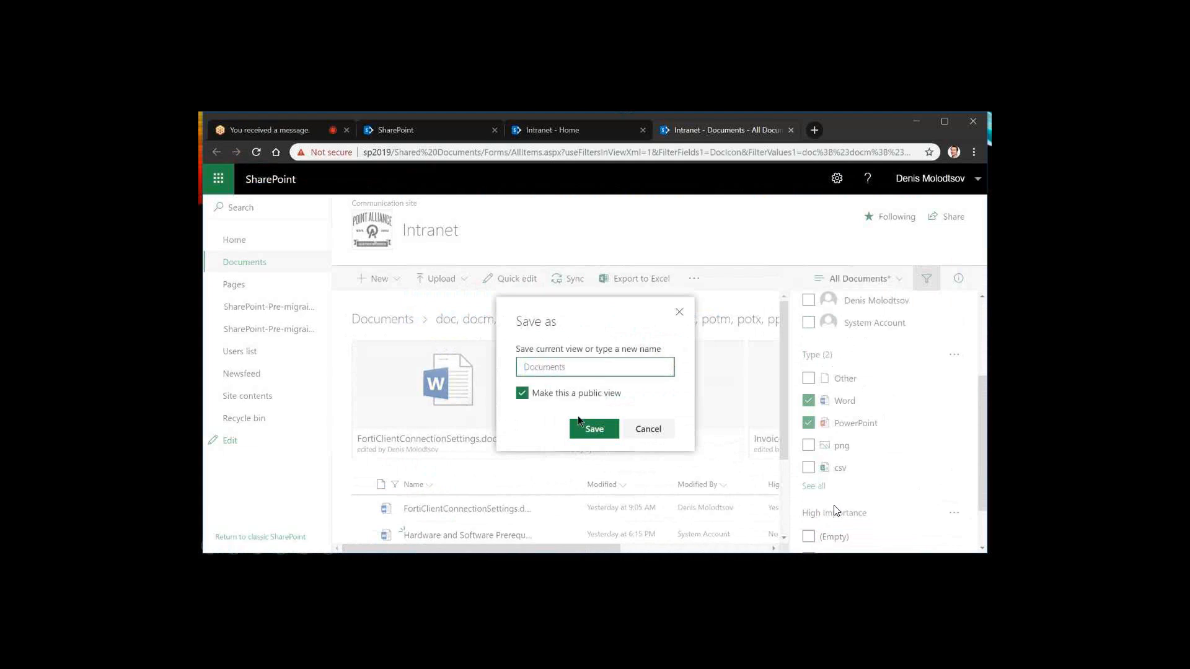
left_click(579, 421)
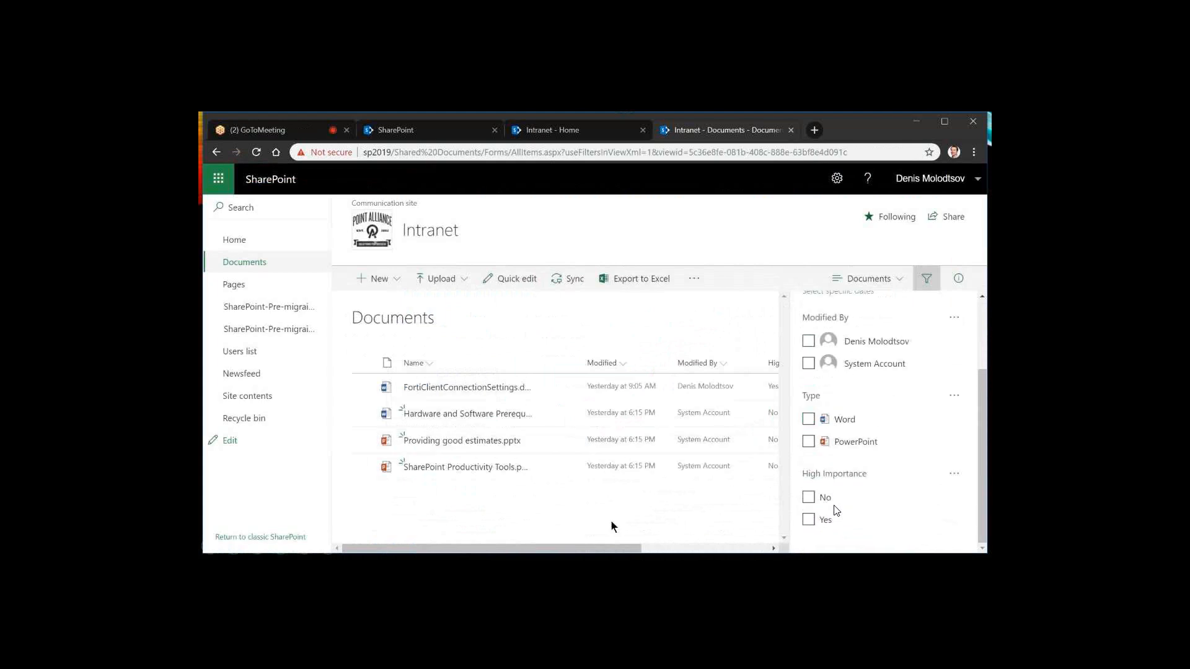
Examine the access, properties, activity and file information of FortiClientConnectionSettings.docx in its details, then deselect the file
scroll(837, 510, "up", 2)
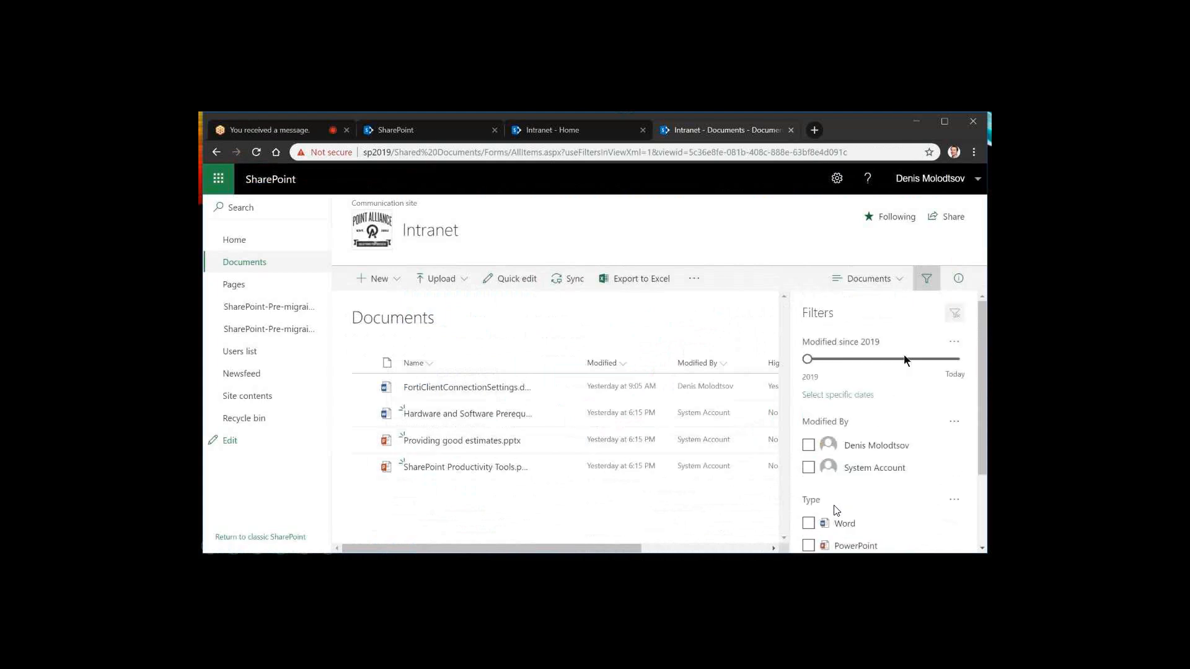
left_click(959, 279)
left_click(364, 387)
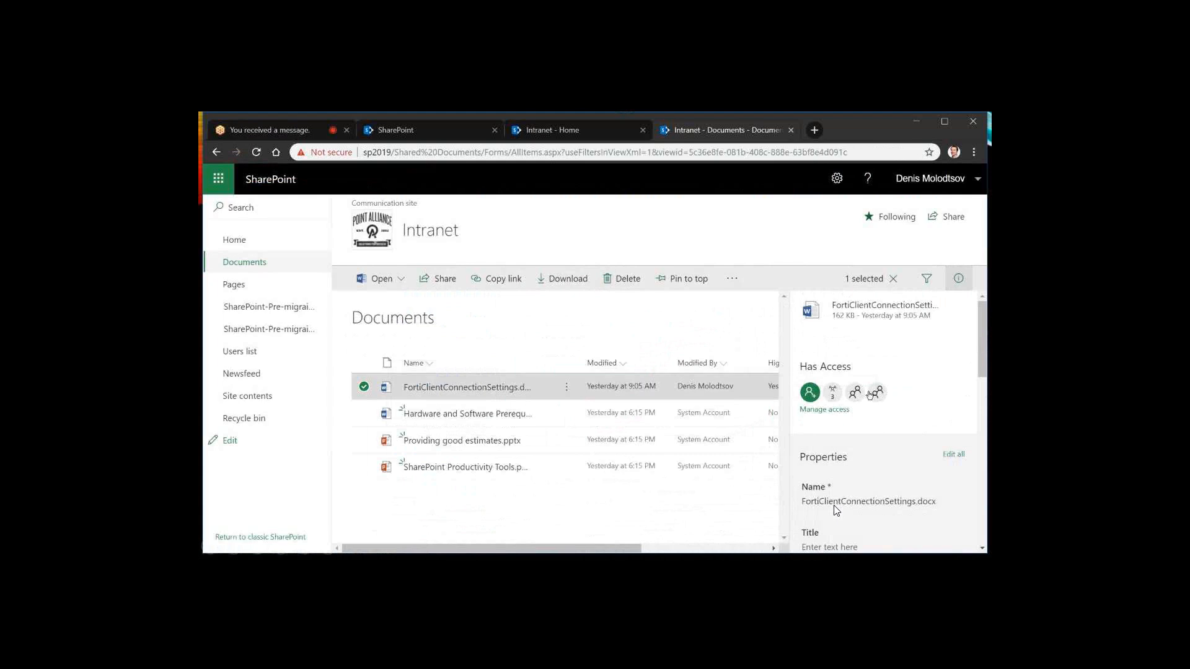
scroll(928, 411, "down", 1)
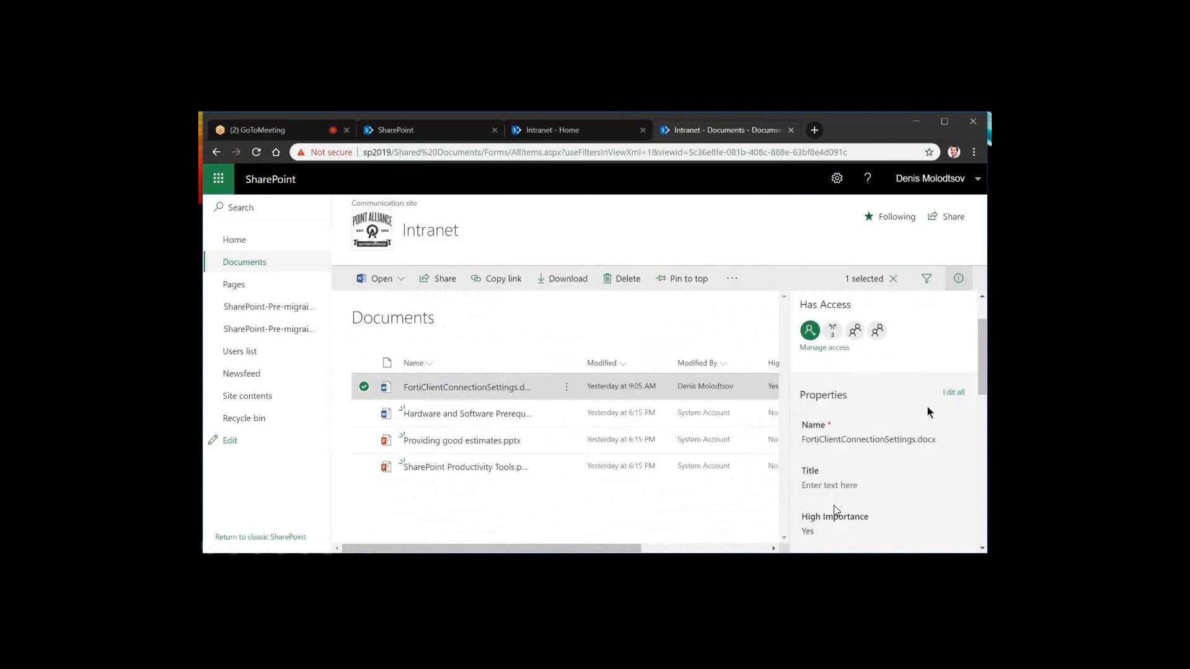
scroll(928, 406, "down", 5)
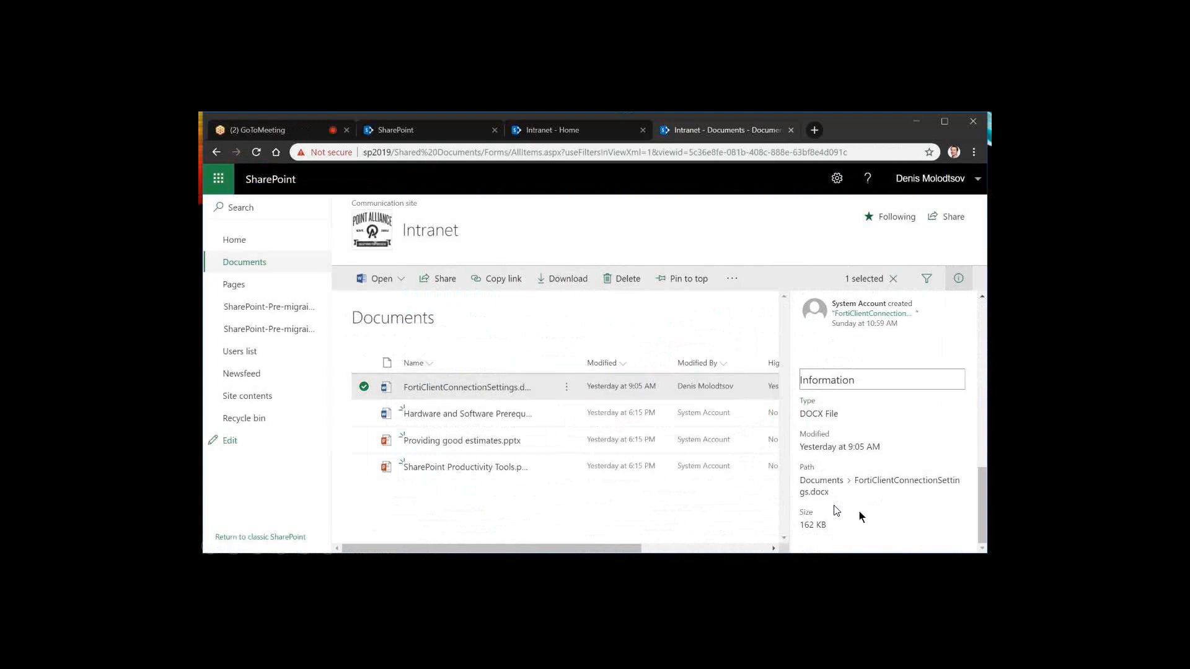
scroll(837, 510, "up", 1)
scroll(837, 510, "down", 1)
left_click_drag(805, 525, 821, 526)
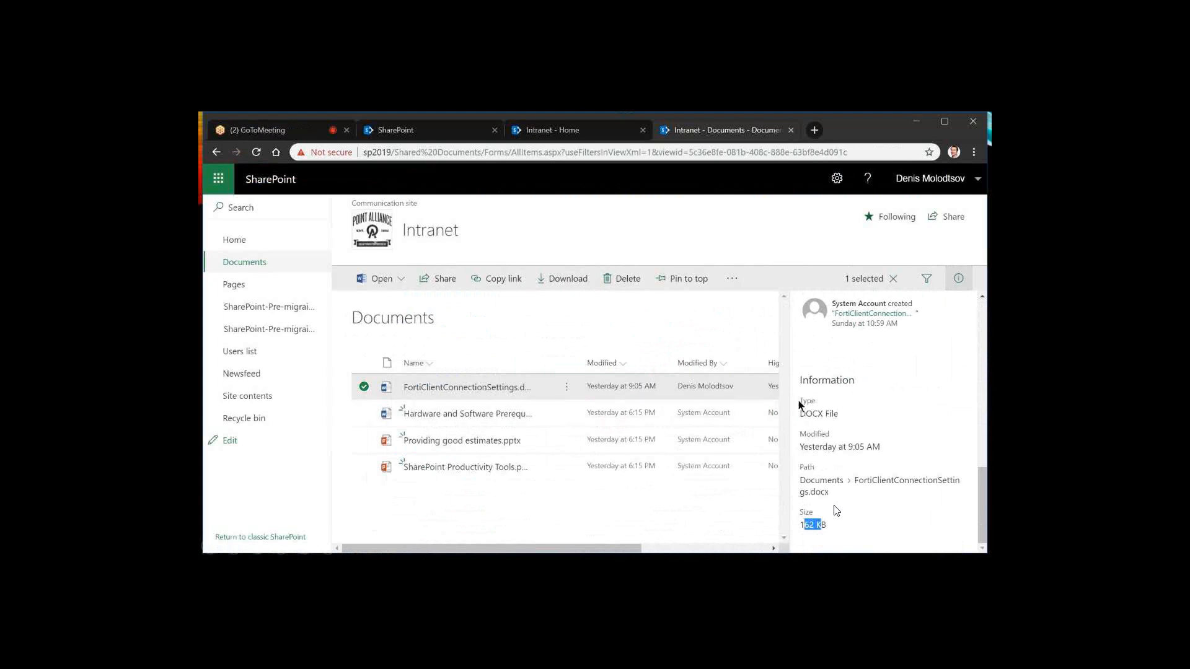
left_click_drag(799, 413, 839, 413)
left_click(364, 388)
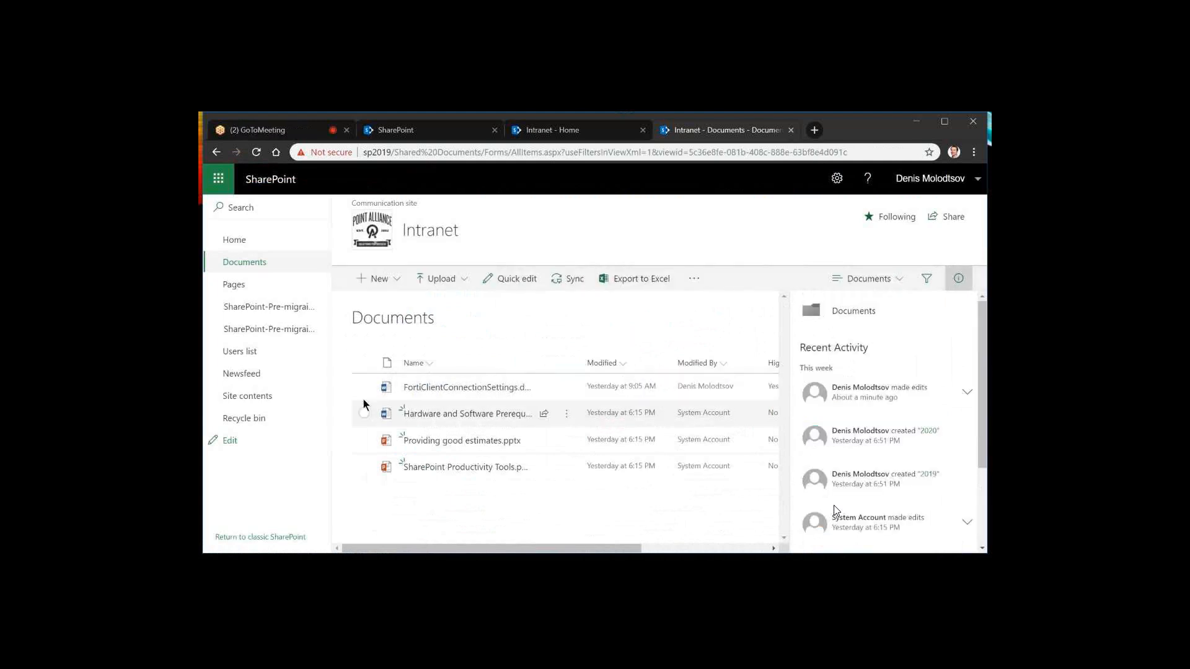
Select the first three files to view their bulk edit properties, then reduce the selection to FortiClientConnectionSettings.docx
left_click(365, 387)
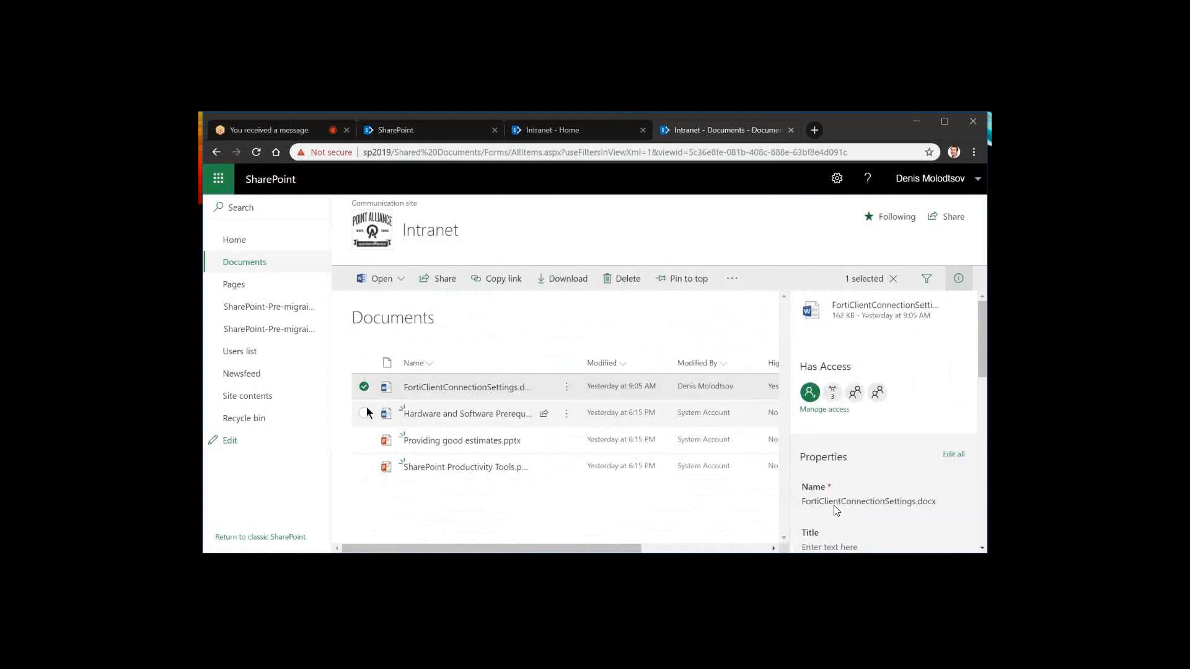
left_click(364, 440)
left_click(365, 413)
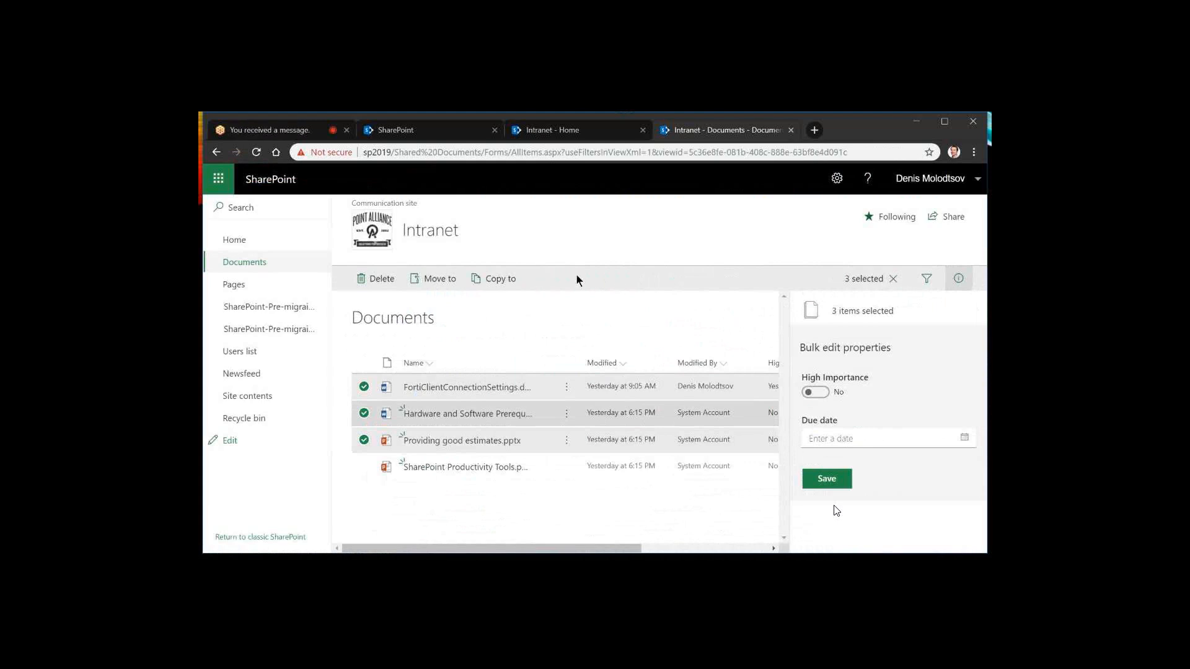
left_click(376, 392)
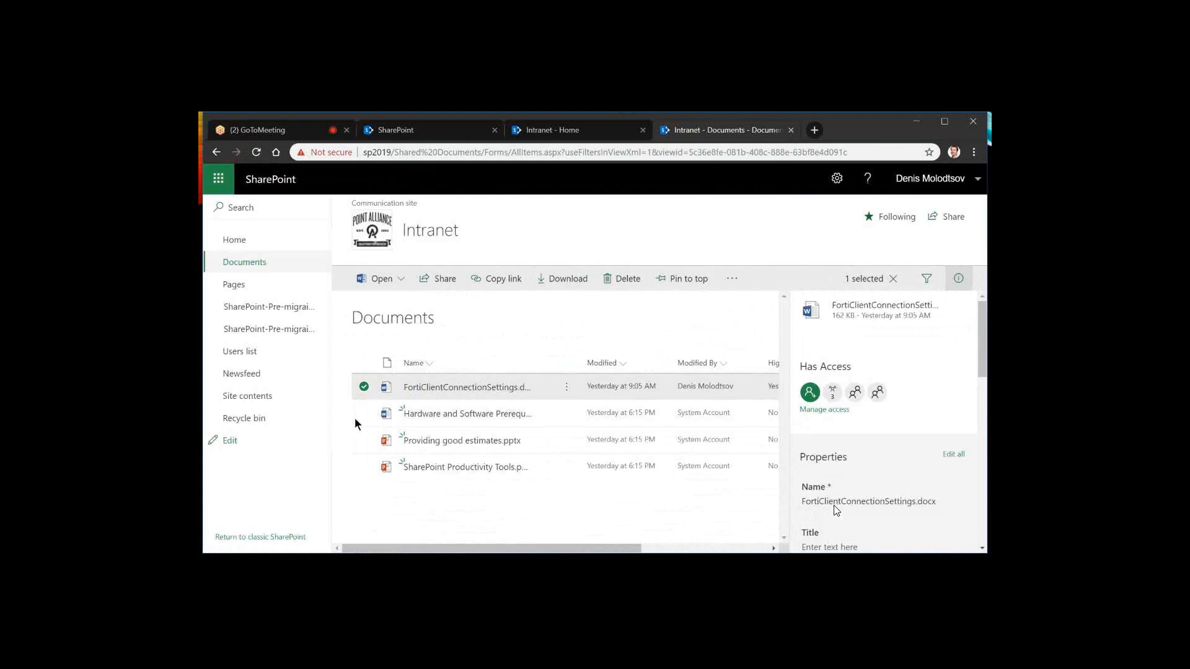
Deselect FortiClientConnectionSettings.docx, switch the Documents library to the classic experience and examine its library commands, including Open with Explorer
left_click(364, 388)
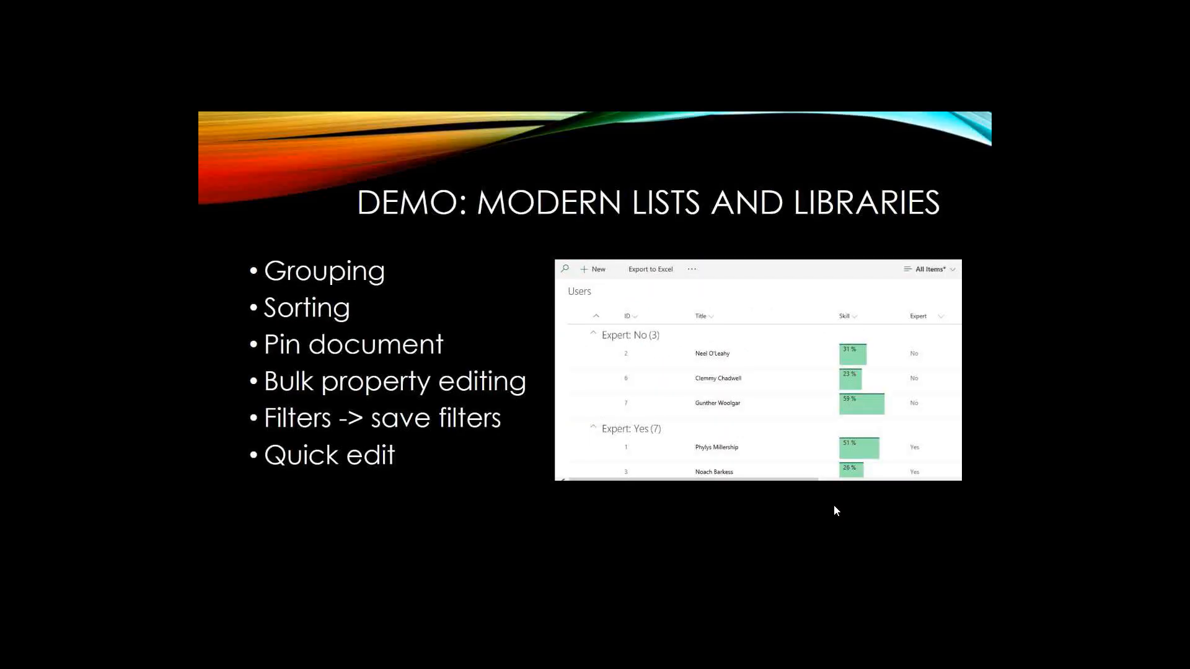
left_click(834, 510)
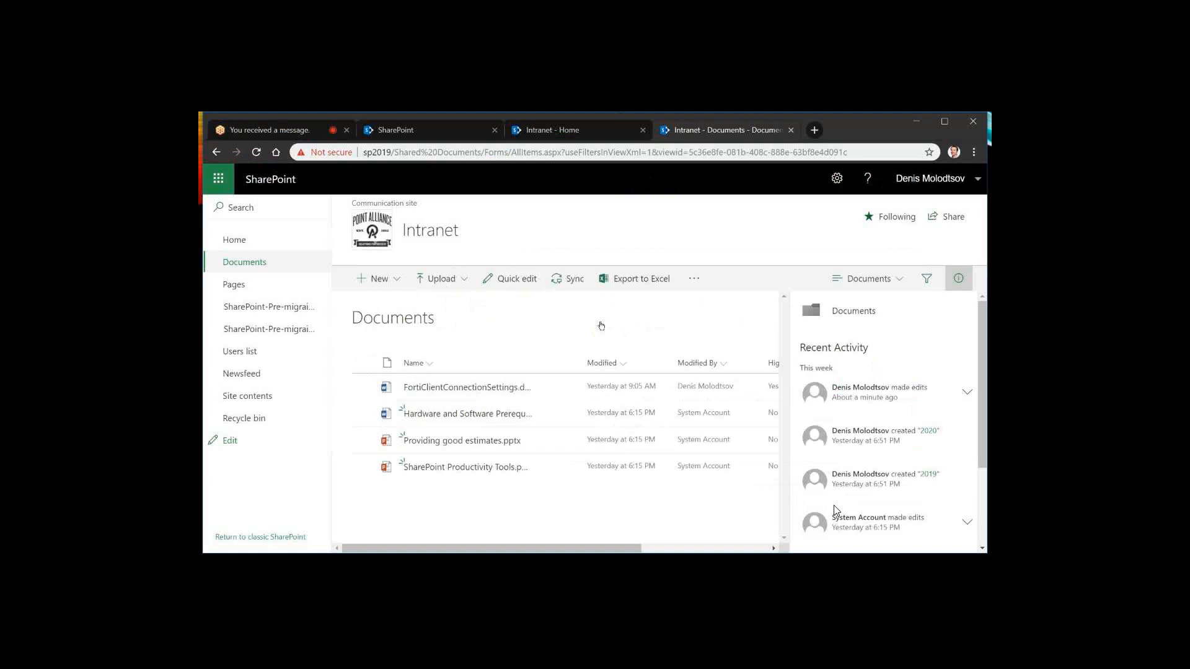
left_click(280, 539)
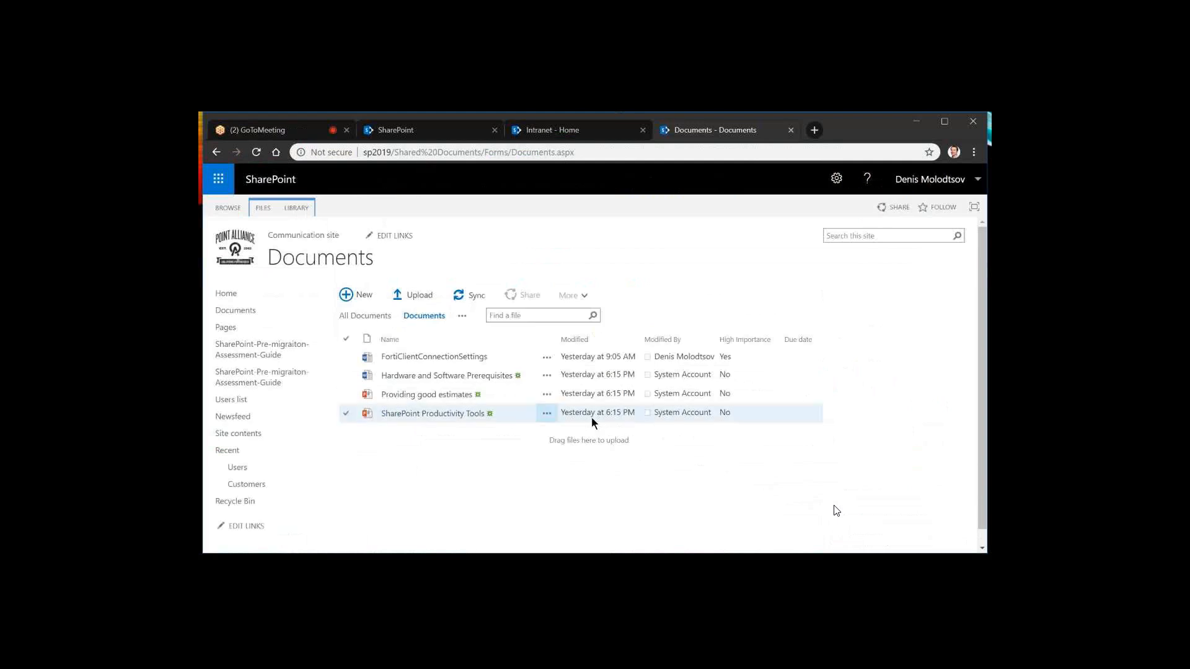
left_click(297, 207)
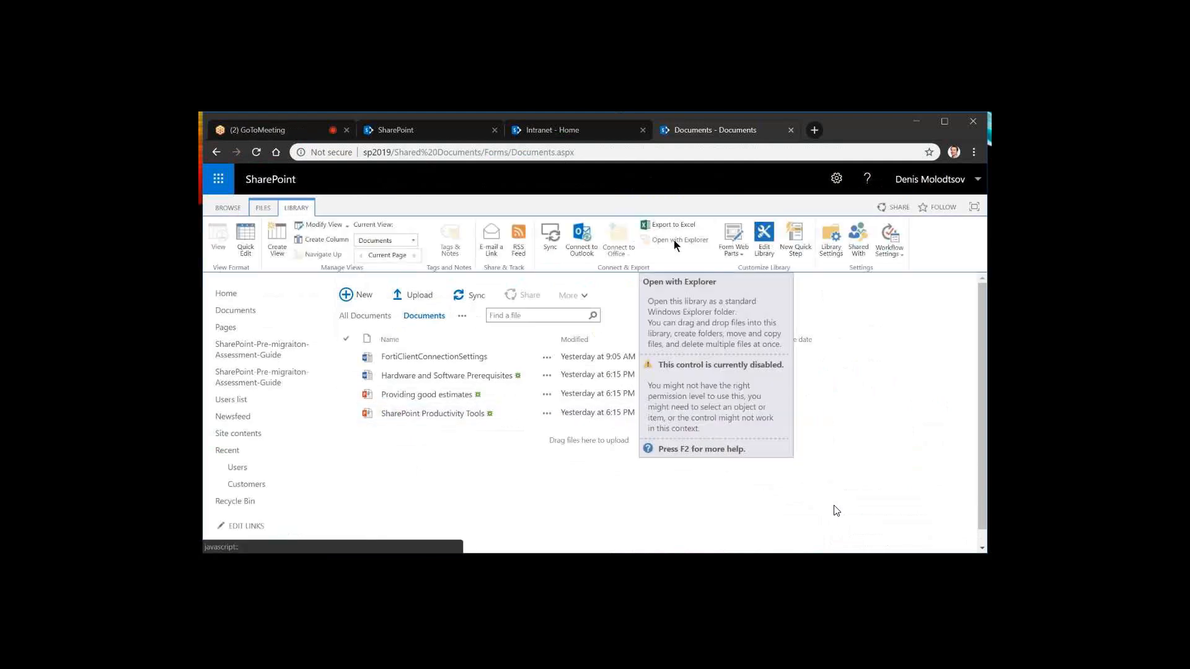
left_click(580, 380)
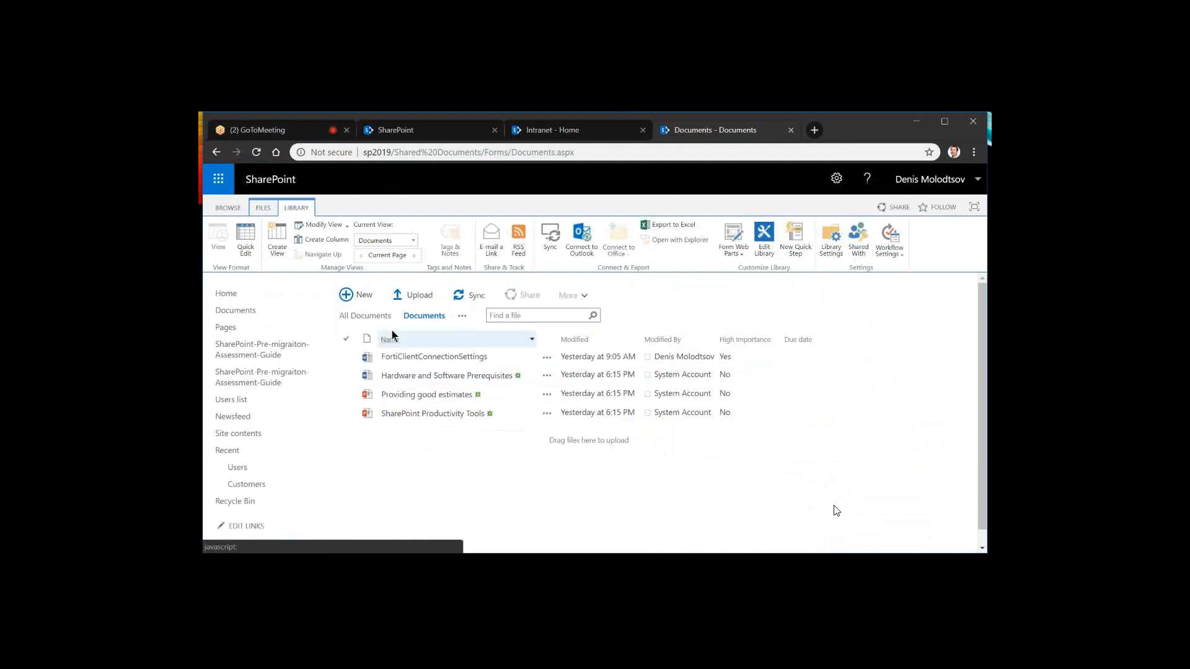
left_click(228, 208)
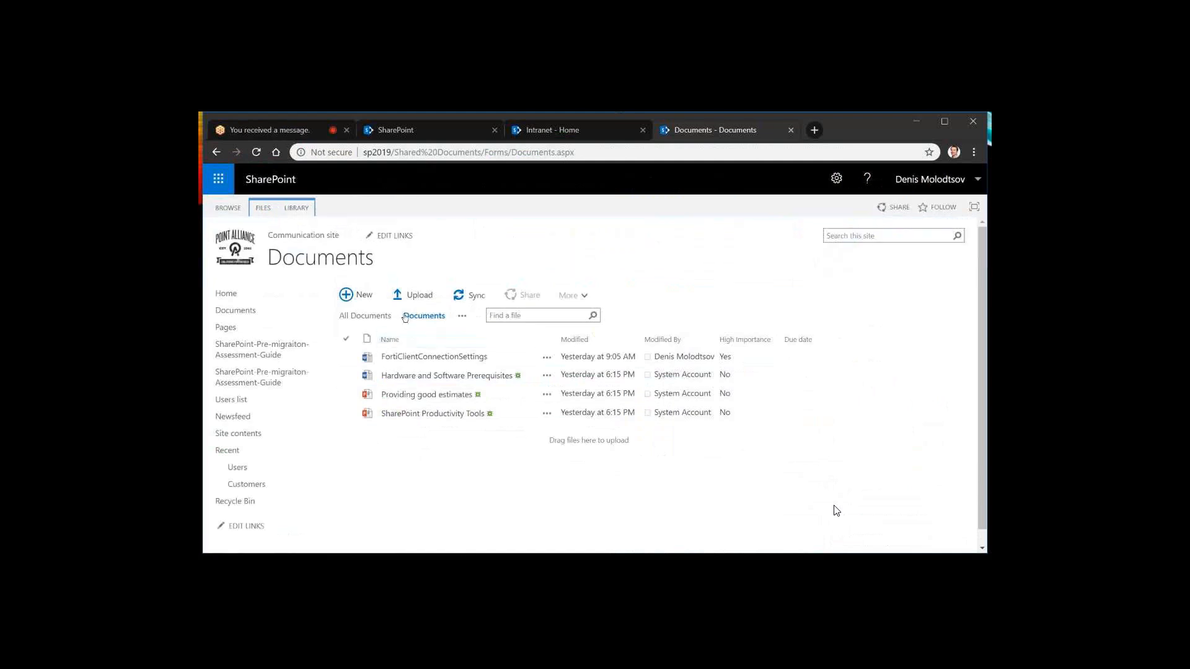
Exit the classic experience to return the Documents library to the modern interface
scroll(371, 478, "down", 1)
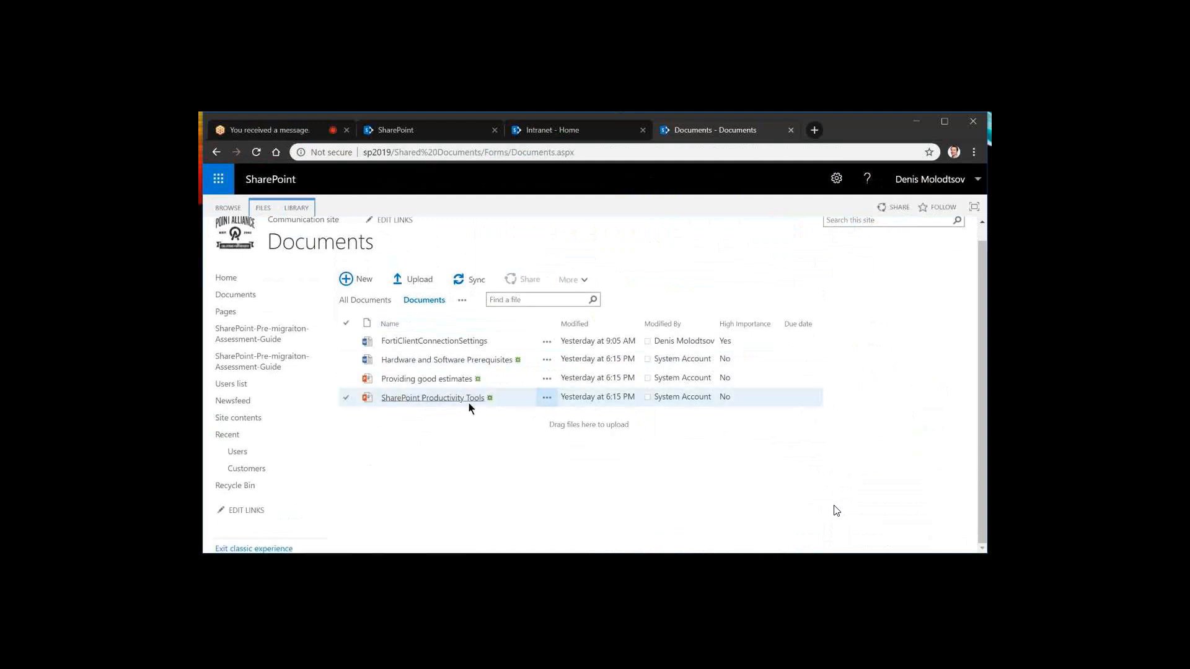
left_click(266, 549)
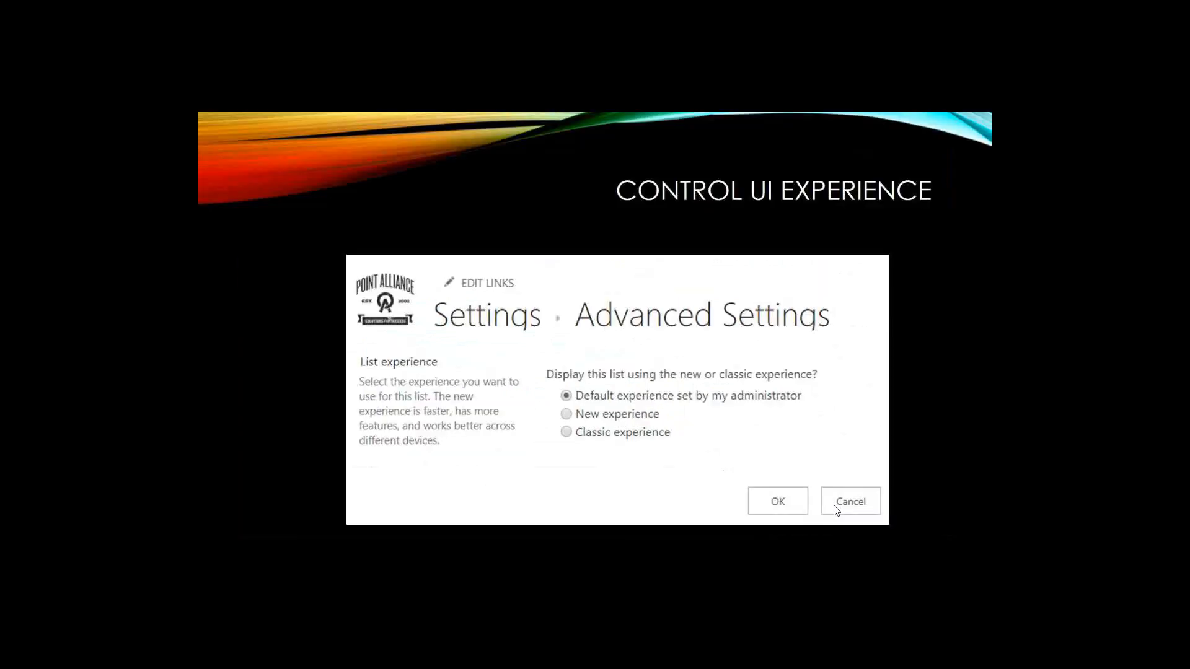
left_click(836, 511)
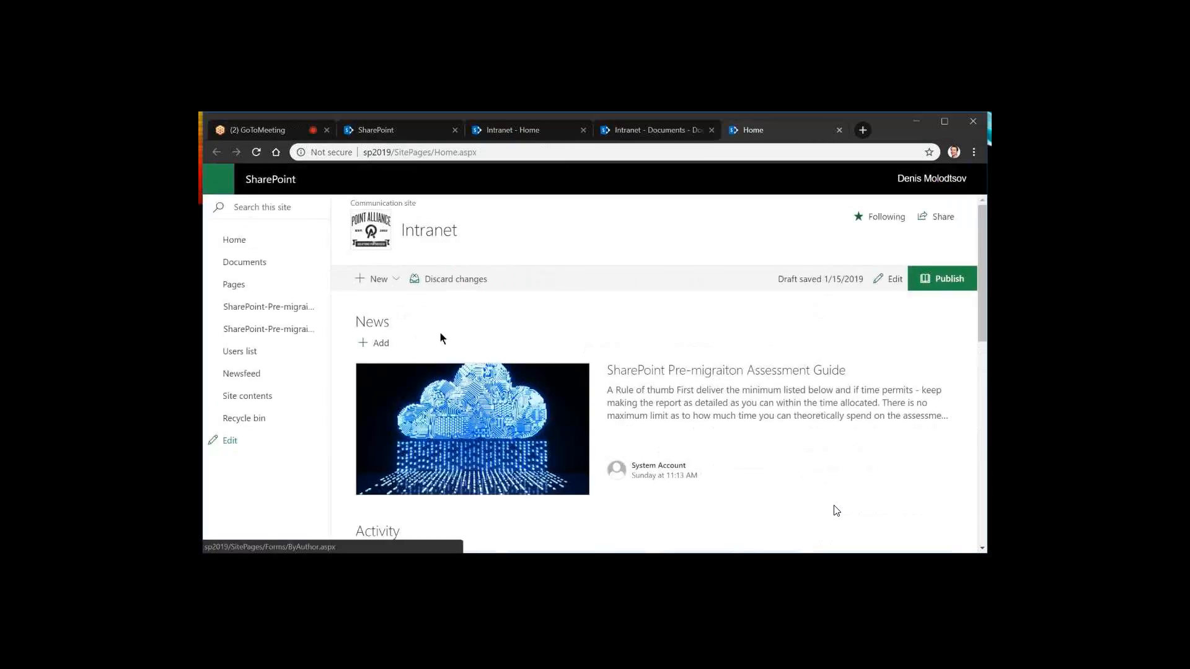
Put the Intranet home page into edit mode and start adding a web part above the News section
scroll(487, 323, "down", 1)
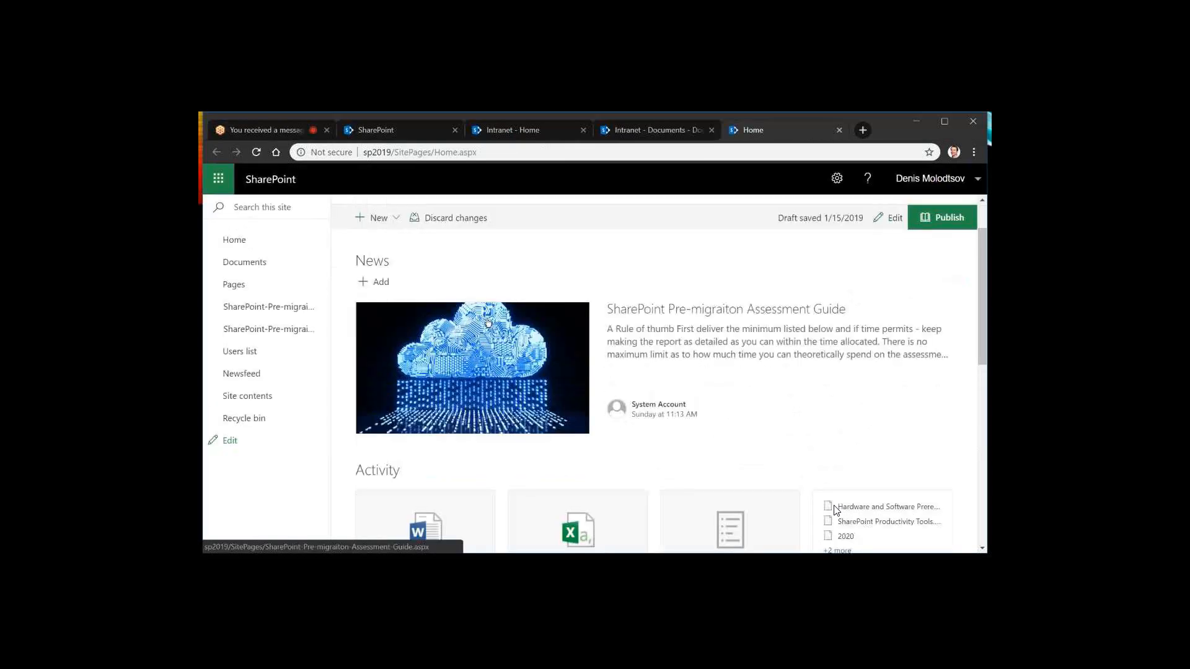
scroll(488, 323, "up", 1)
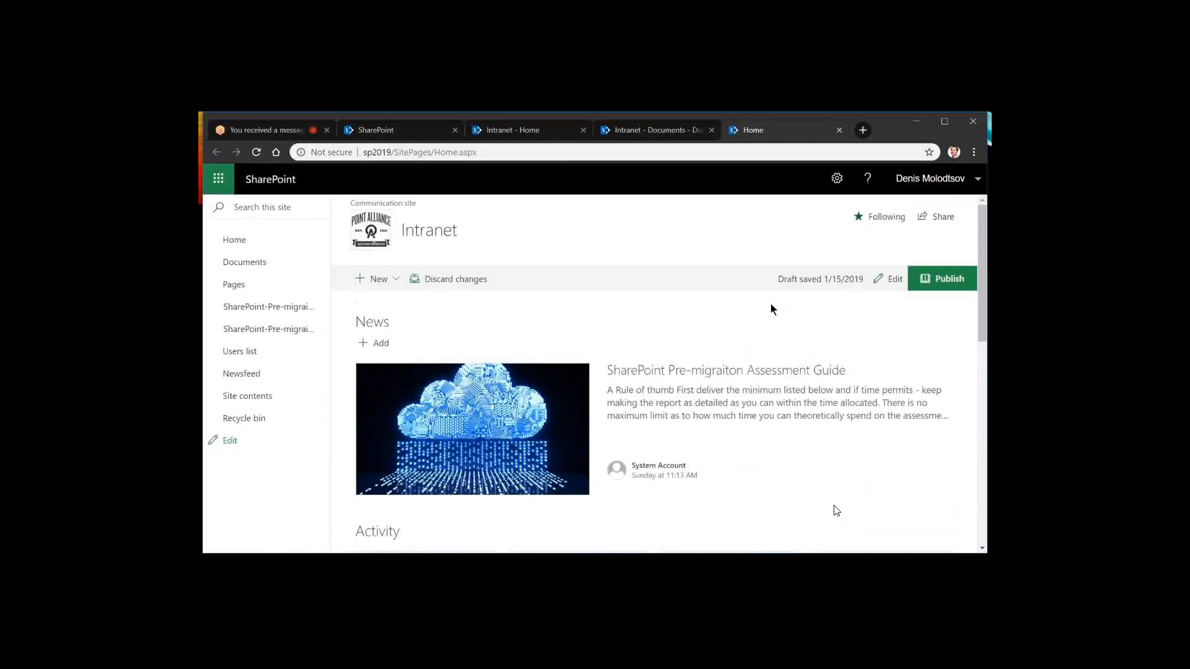
left_click(890, 280)
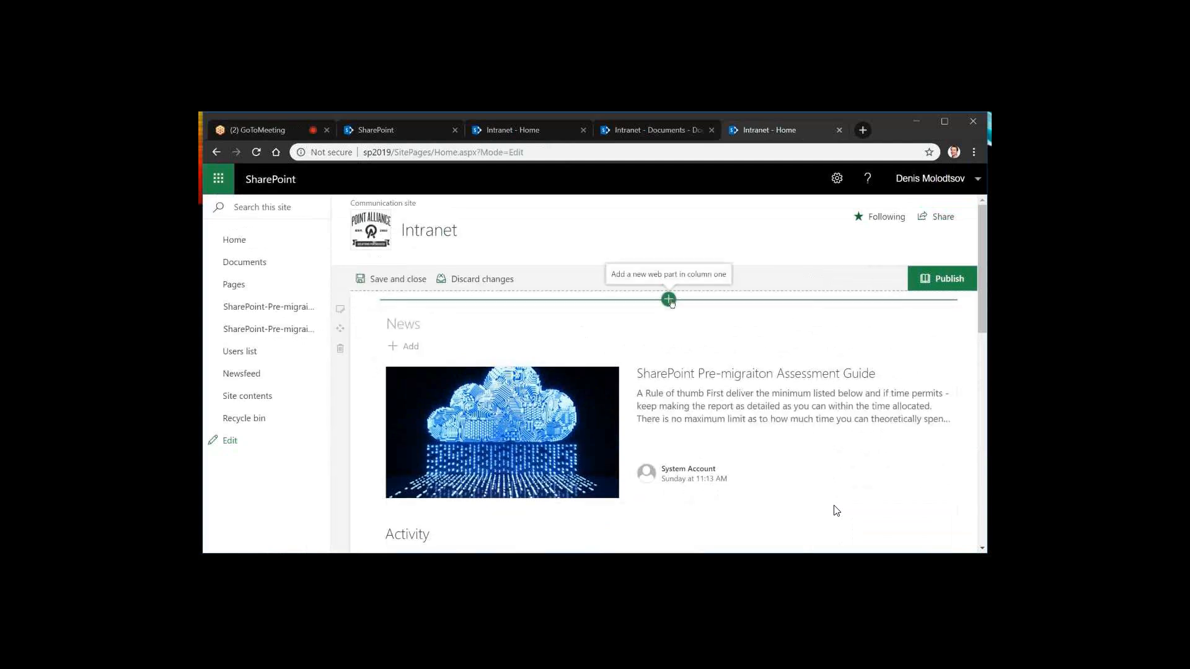
left_click(669, 300)
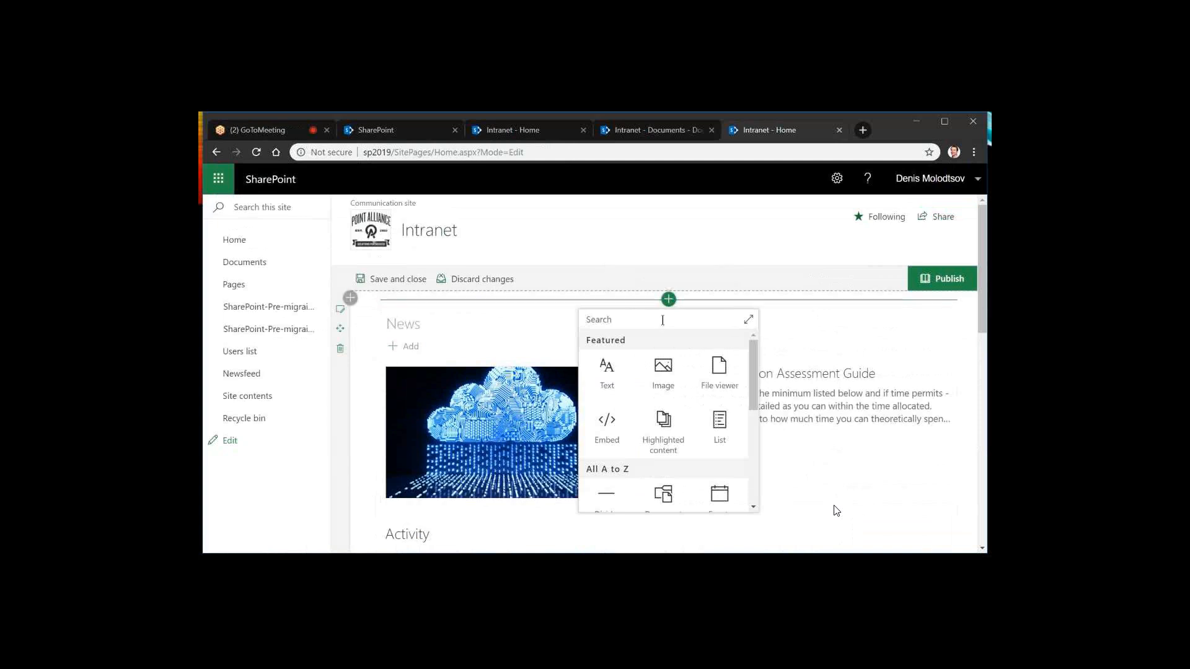
Search the available web parts for "text", and clear the search
type("text")
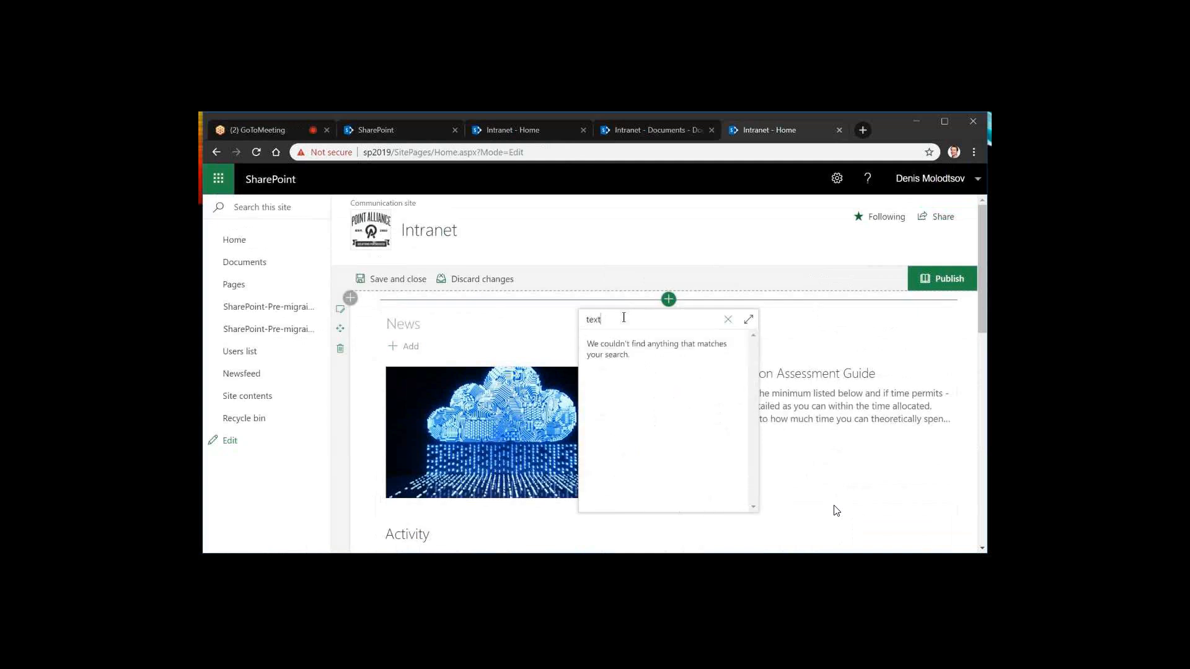
key("BackSpace")
key("BackSpace")
key("BackSpace")
key("BackSpace")
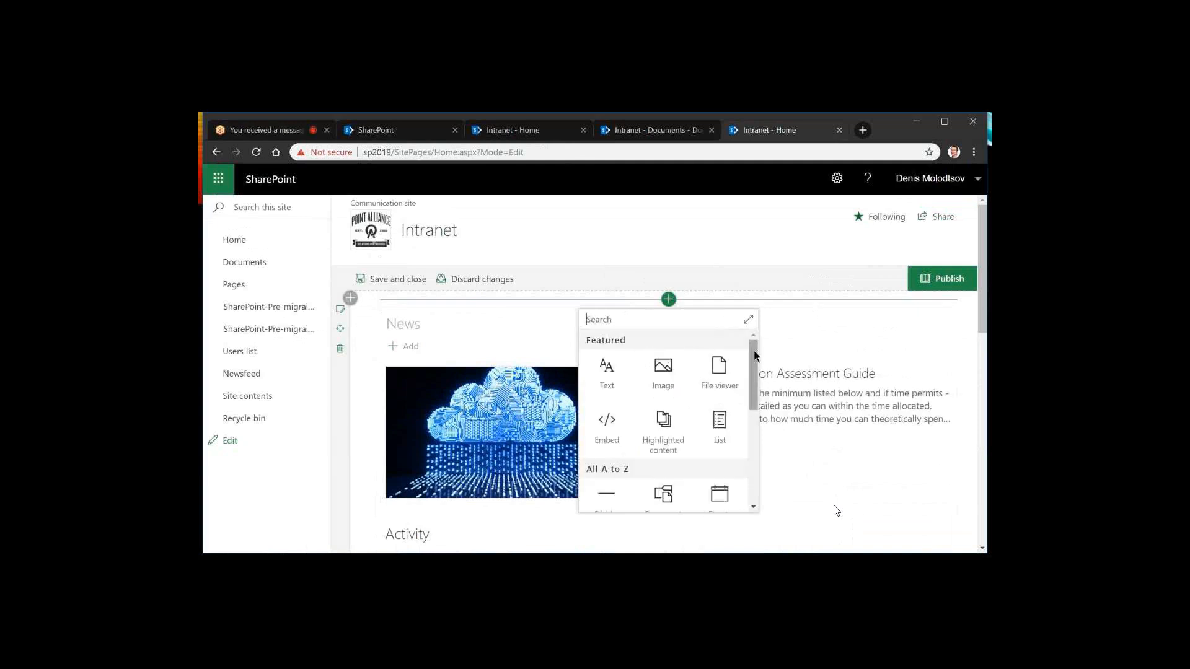
Expand the web part catalogue and examine the available web parts by category, from Featured to Business and intelligence
mouse_move(756, 356)
left_mouse_down()
mouse_move(757, 489)
mouse_move(760, 340)
left_mouse_up()
left_click(747, 322)
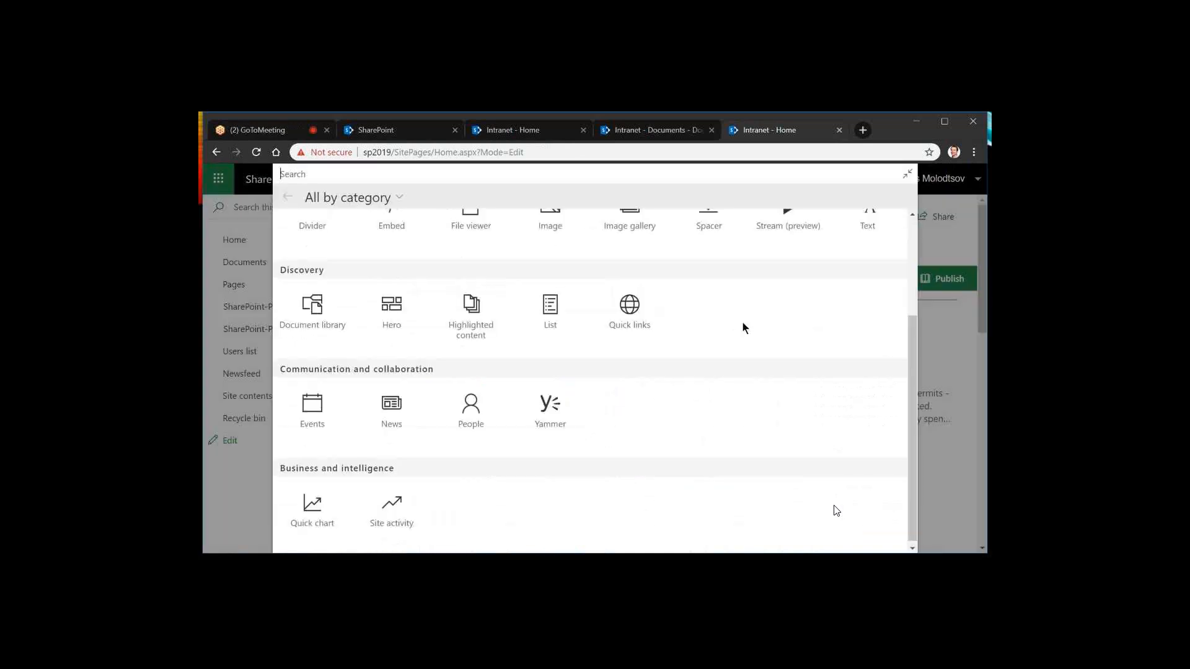
scroll(731, 304, "up", 3)
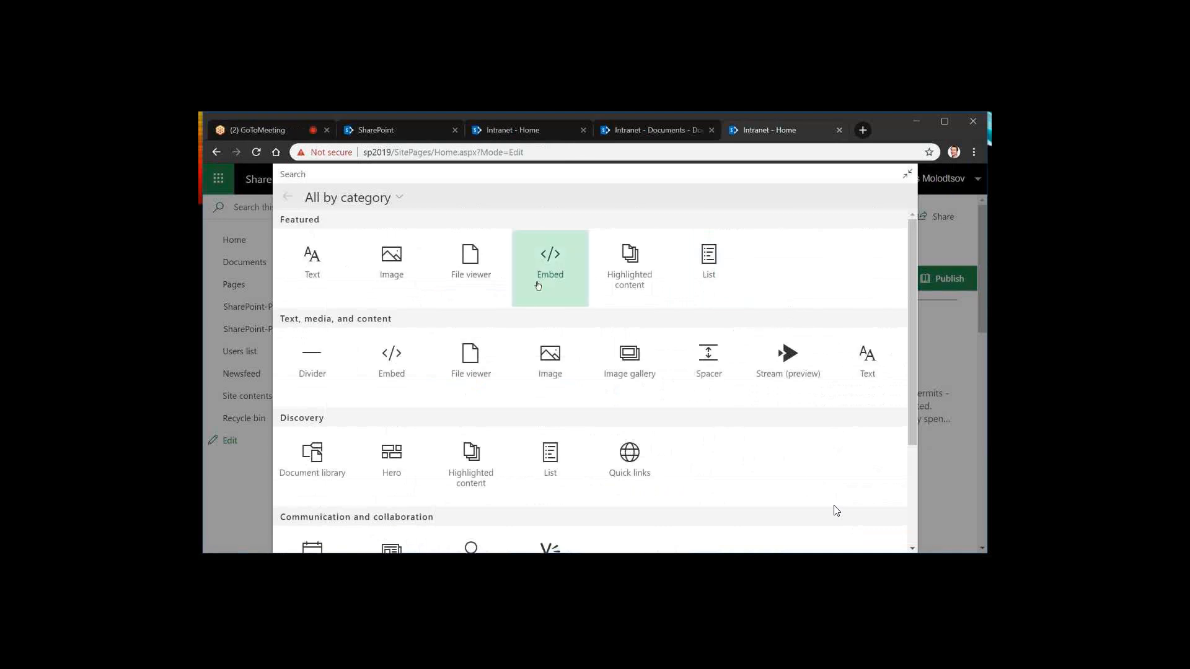
scroll(468, 295, "down", 2)
scroll(467, 295, "up", 2)
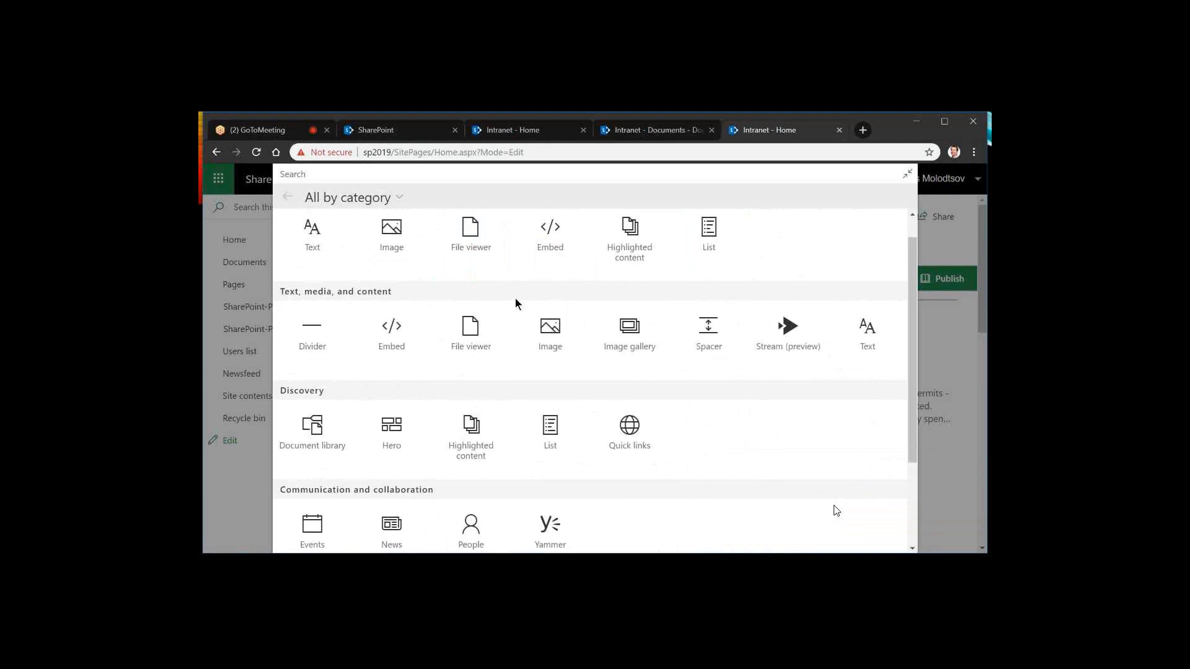
scroll(518, 304, "up", 1)
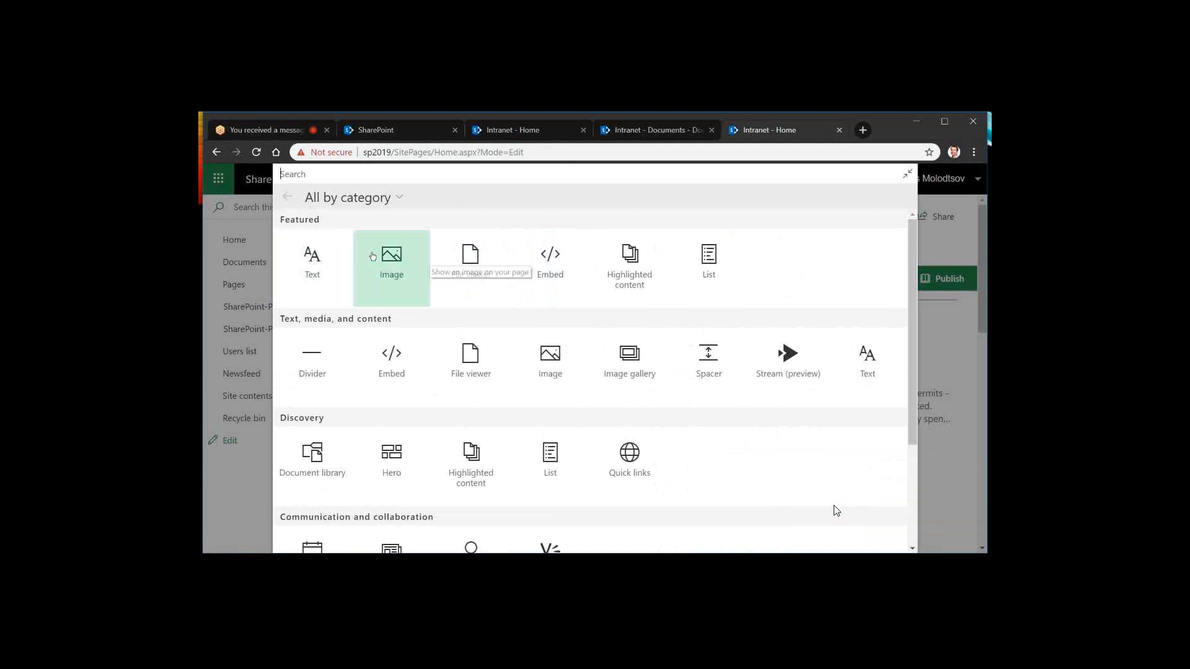
double_click(318, 218)
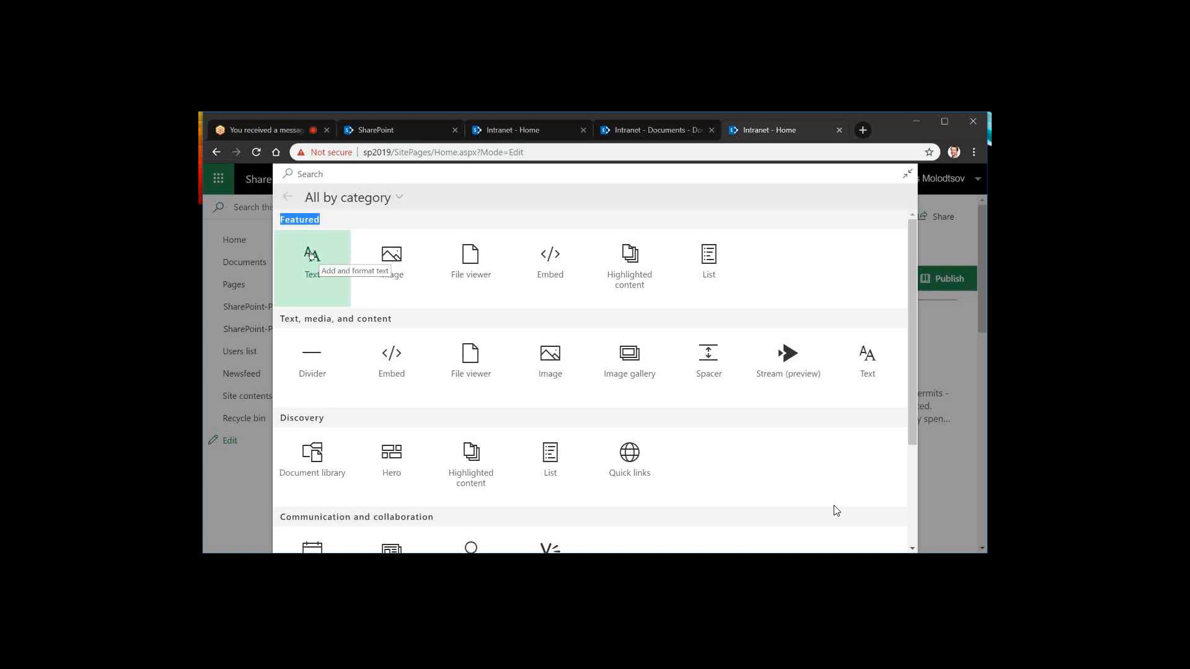
Add a Text web part above the News section and enter "Hello Toronto" in it
left_click(311, 256)
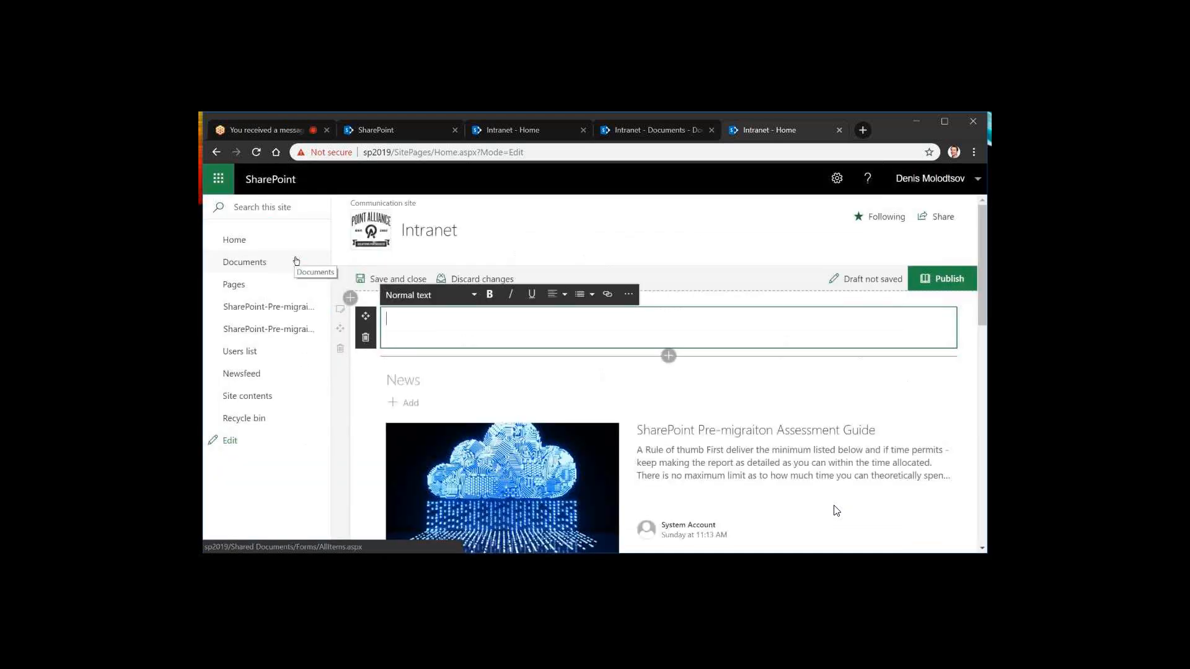
type("Hello Toronto")
Format the "Hello Toronto" text with the Heading 1 style
triple_click(430, 322)
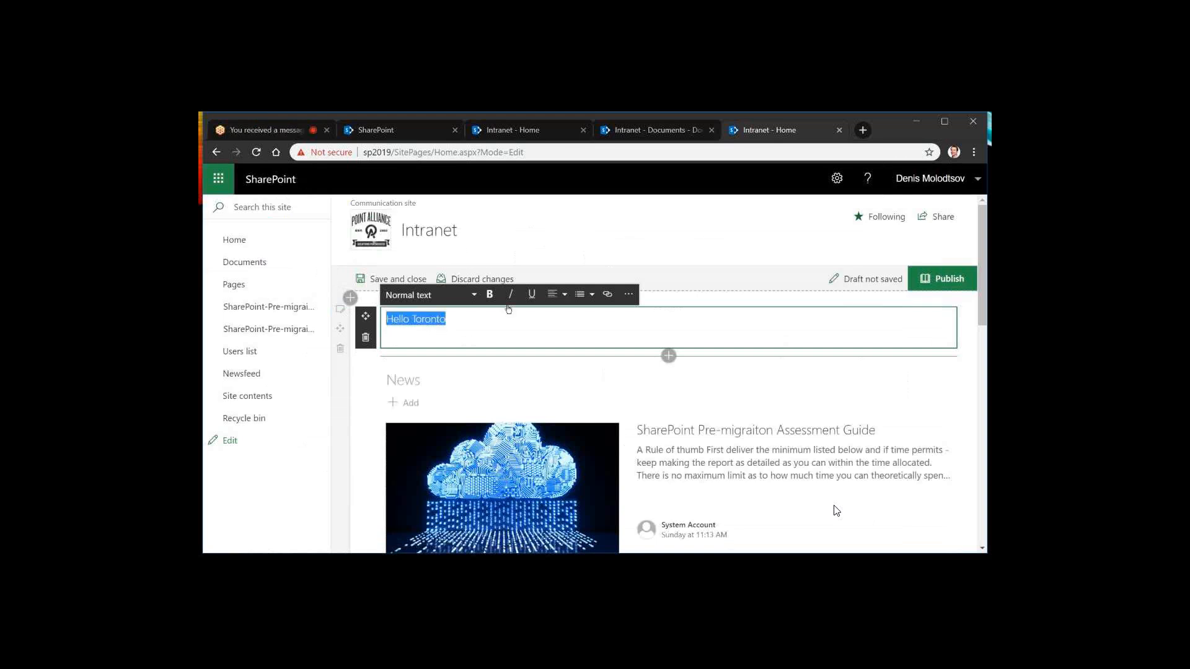
left_click(474, 295)
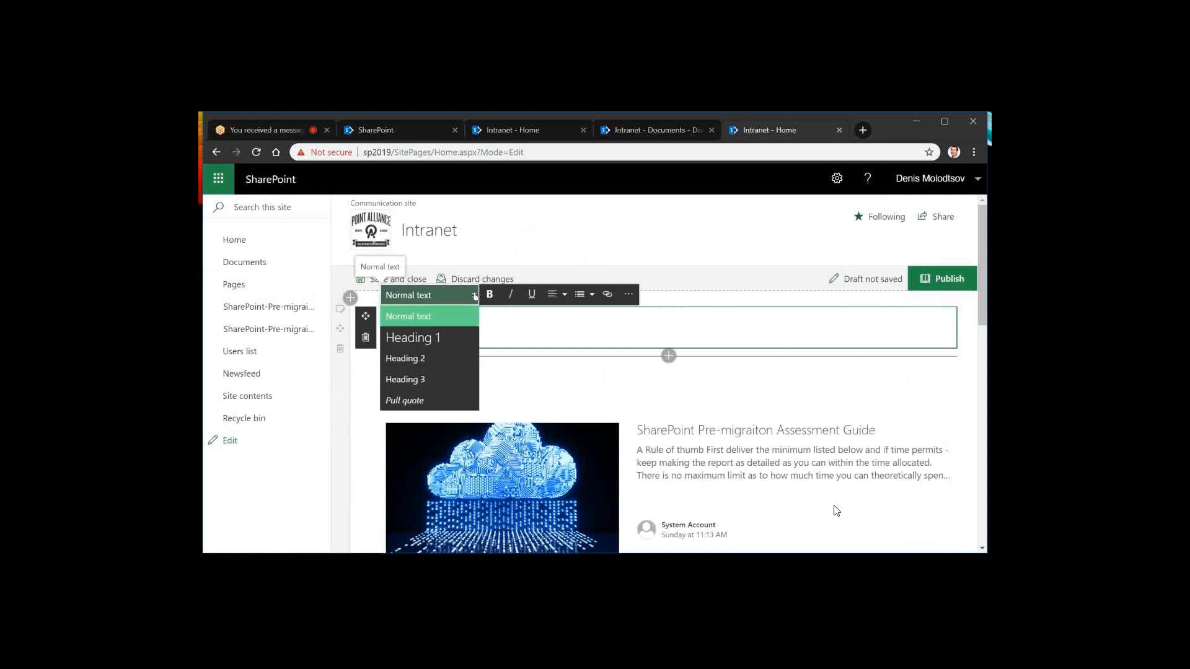
left_click(421, 341)
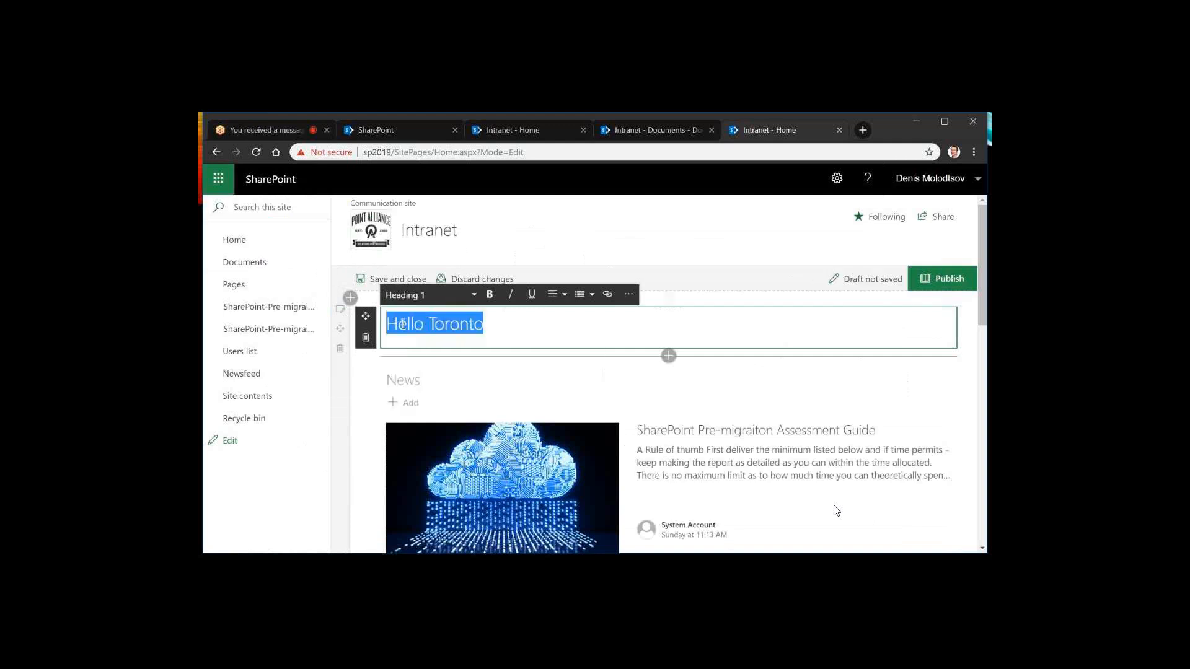
left_click(494, 326)
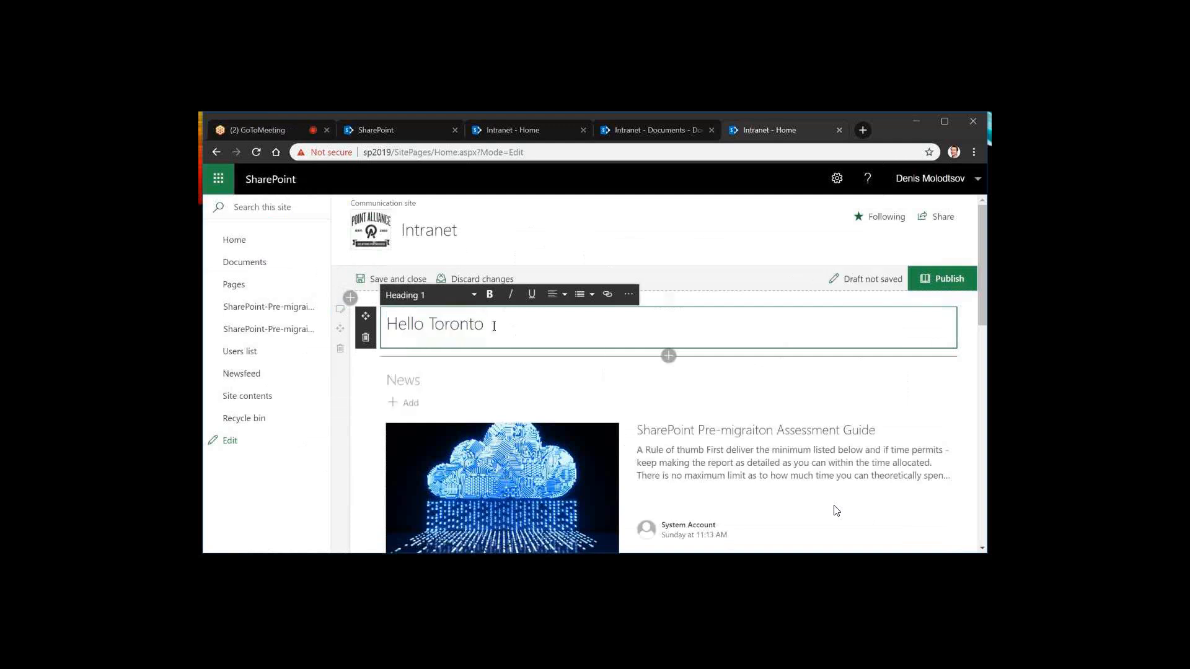
triple_click(494, 326)
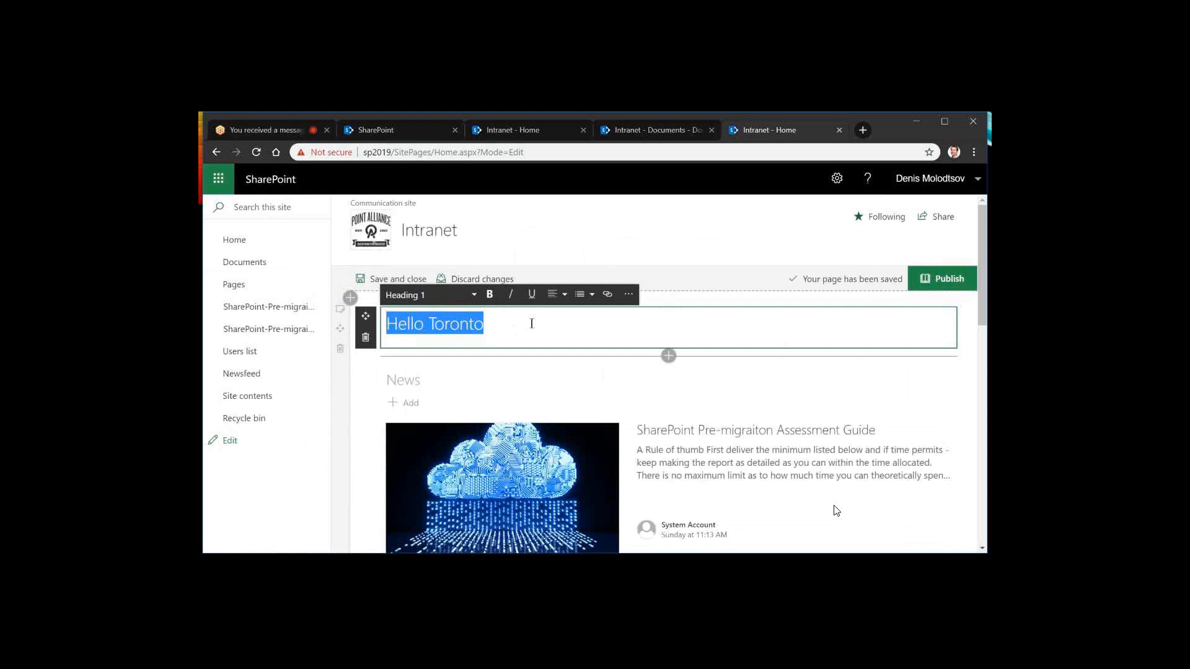
left_click(478, 299)
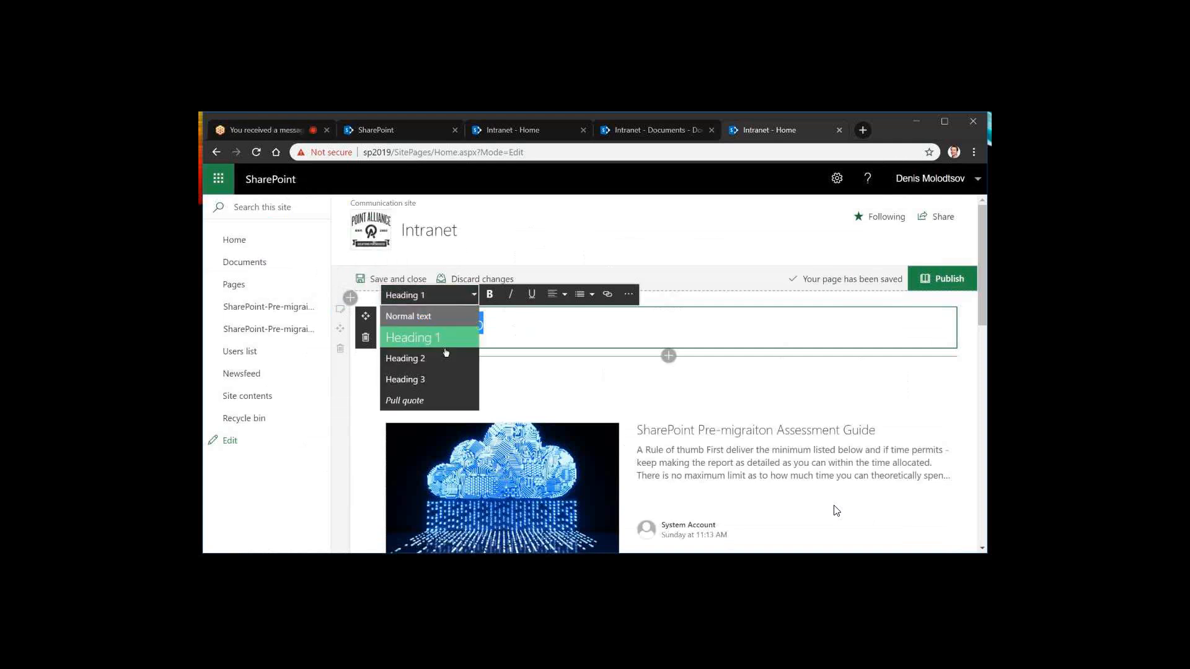
left_click(434, 338)
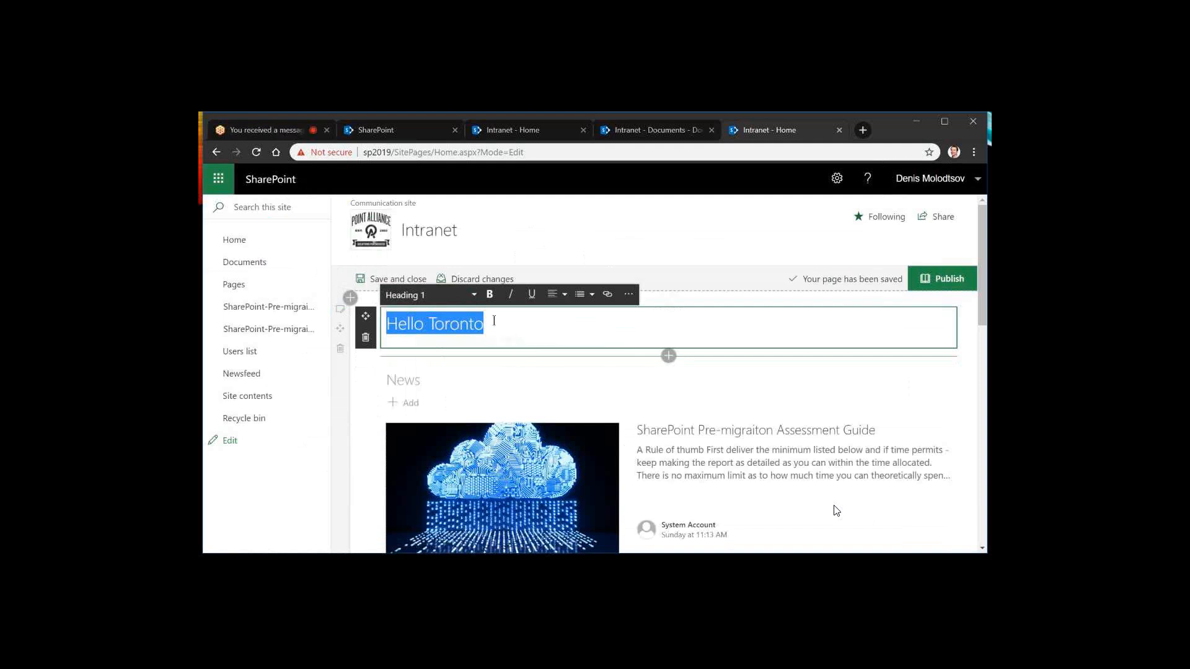
Give the "Hello Toronto" text a yellow-green standard font color and set its font size to 21
left_click(629, 296)
left_click(855, 385)
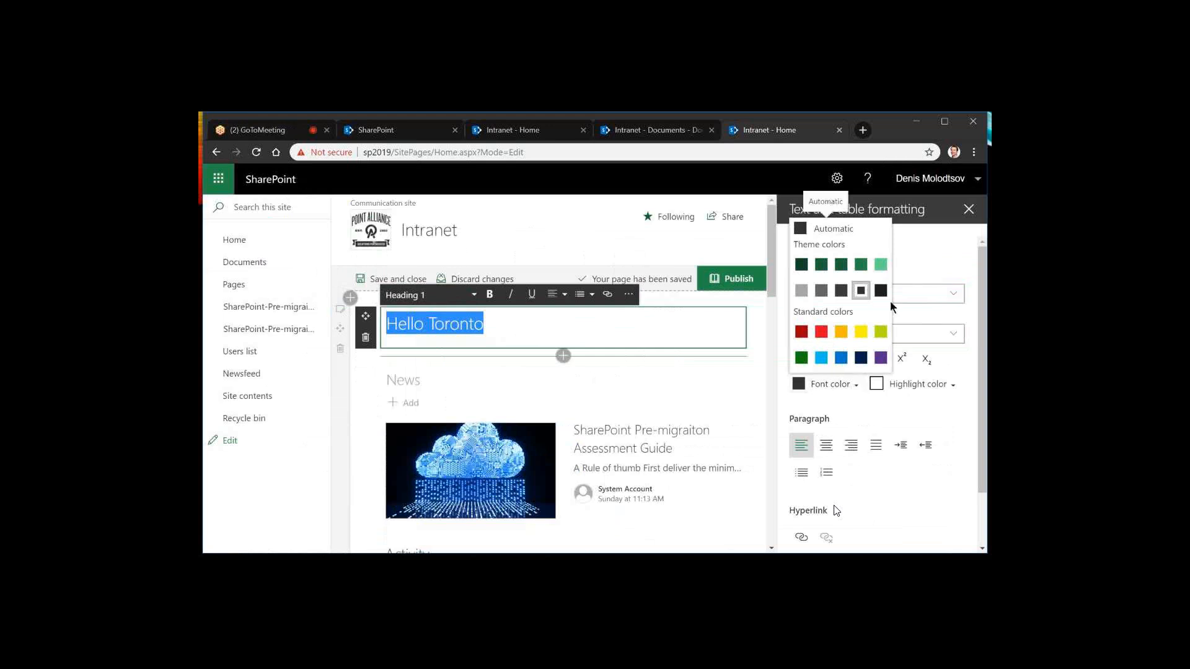
left_click(881, 332)
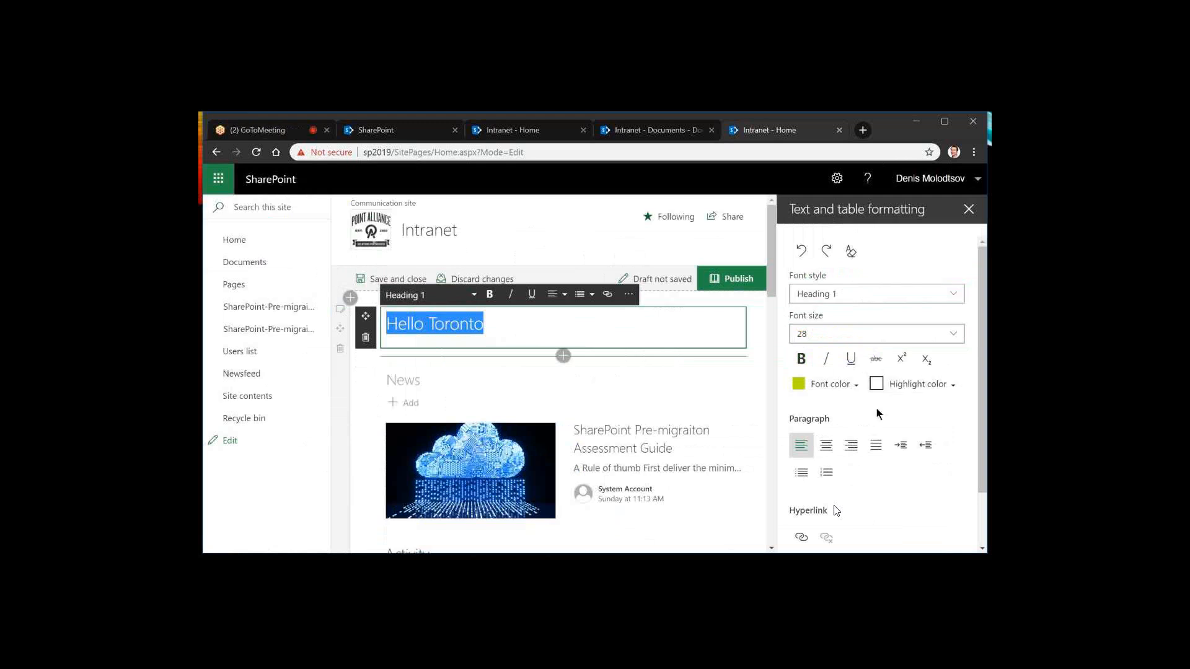
left_click(832, 341)
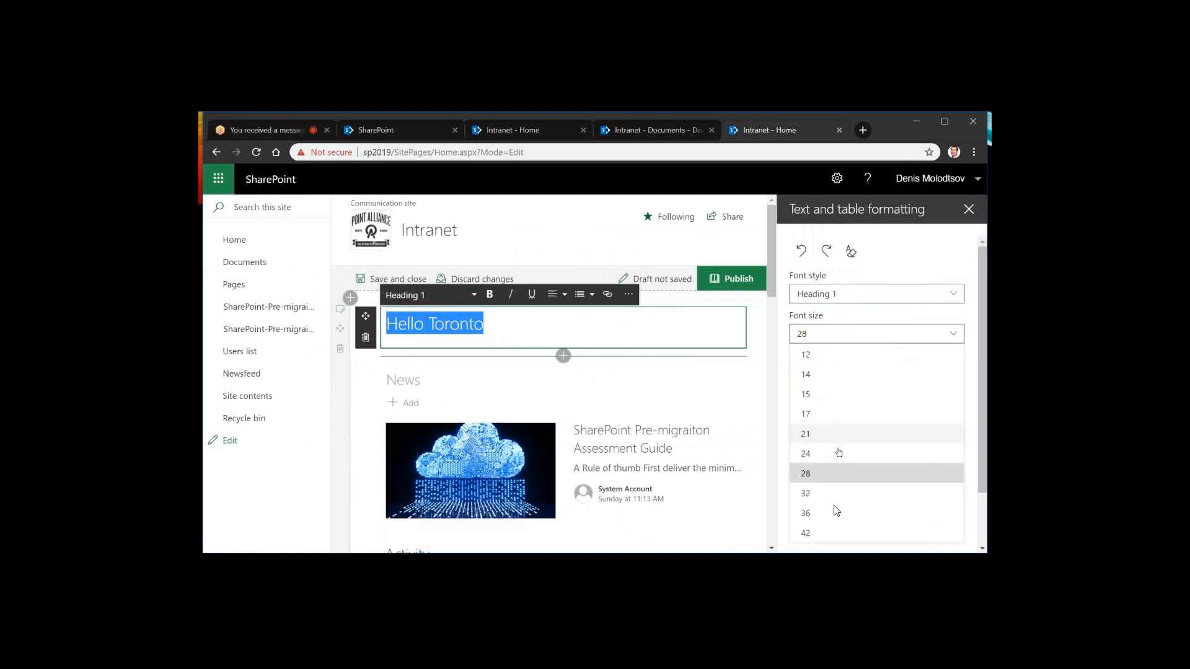
left_click(838, 434)
Apply the Pull quote style to the "Hello Toronto" text and justify its paragraph
left_click(837, 299)
left_click(886, 430)
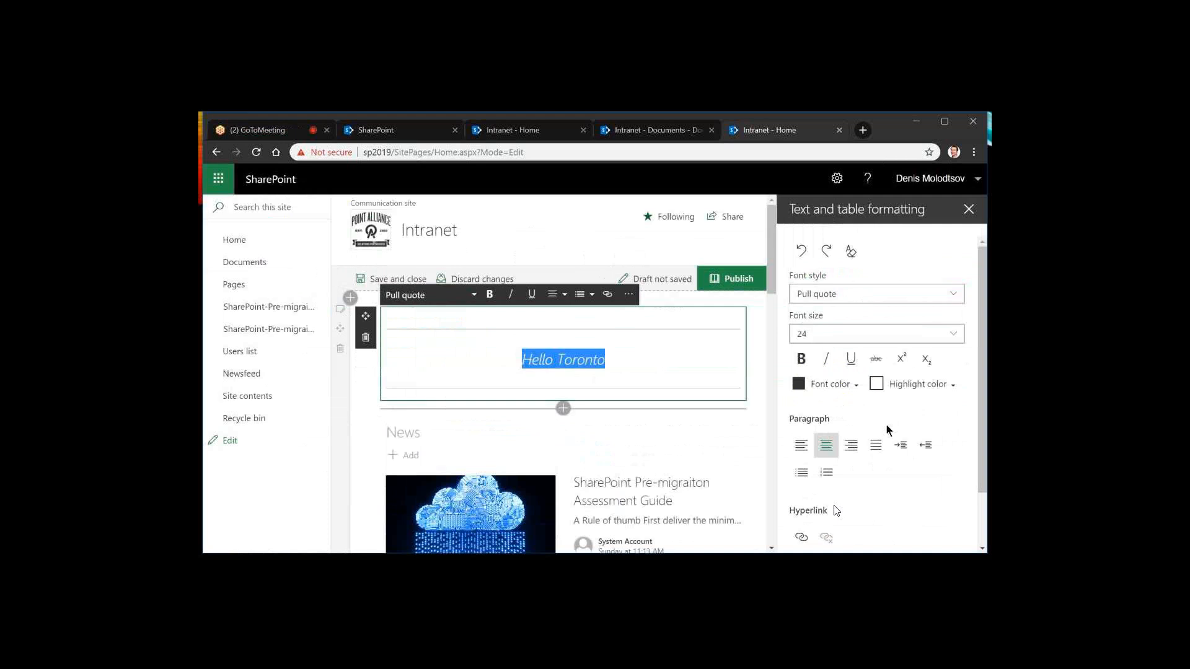
scroll(886, 426, "down", 1)
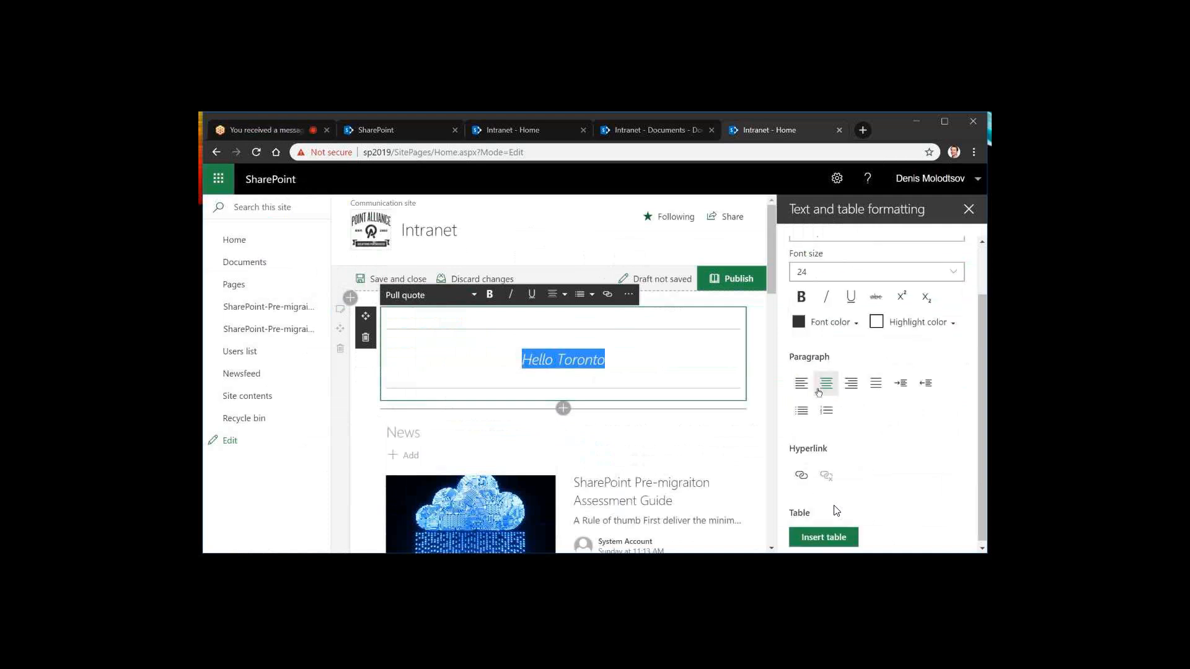
left_click(801, 384)
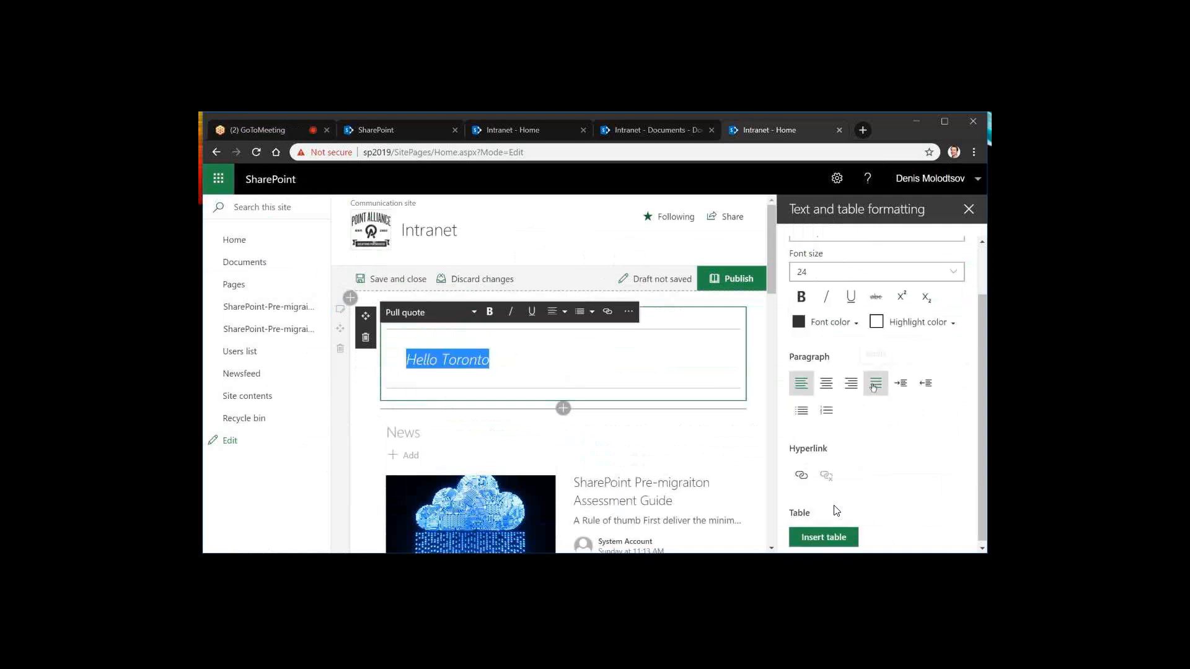
left_click(874, 384)
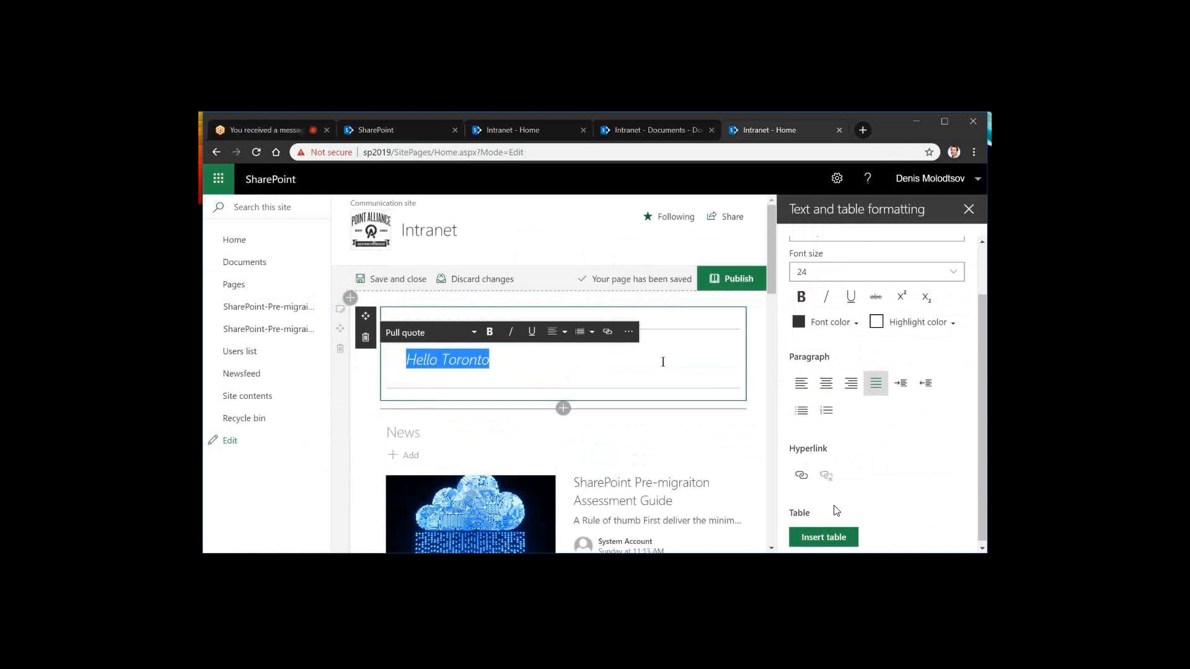
Add an Embed web part between the "Hello Toronto" text and the News section
left_click(660, 366)
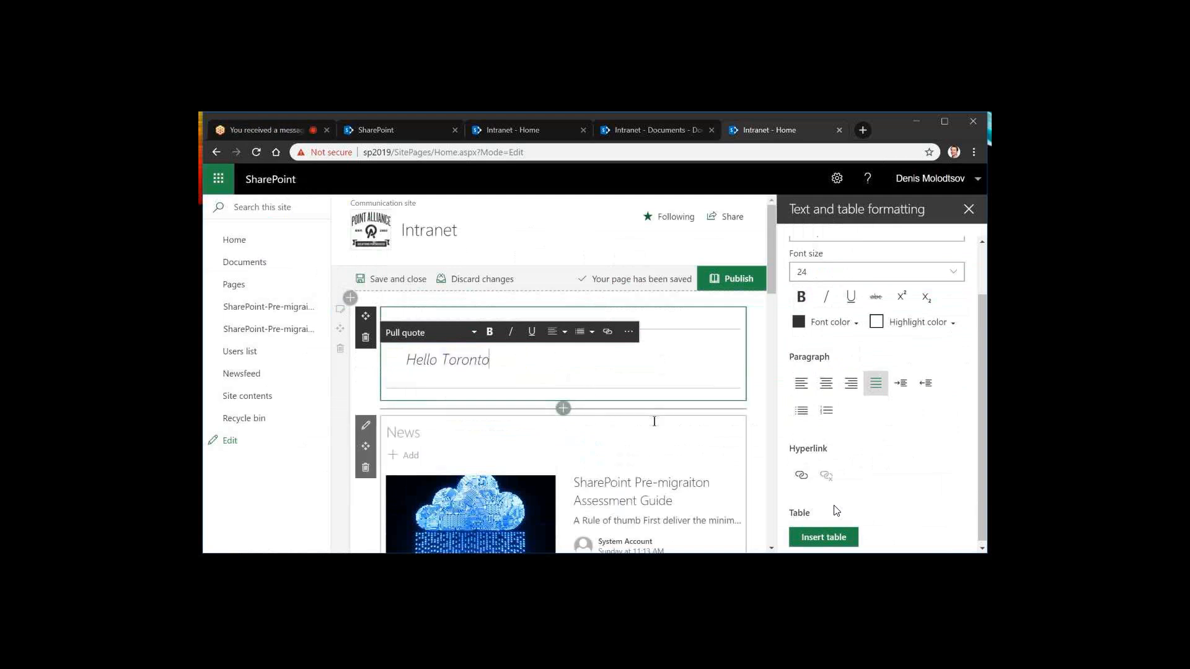
left_click(561, 412)
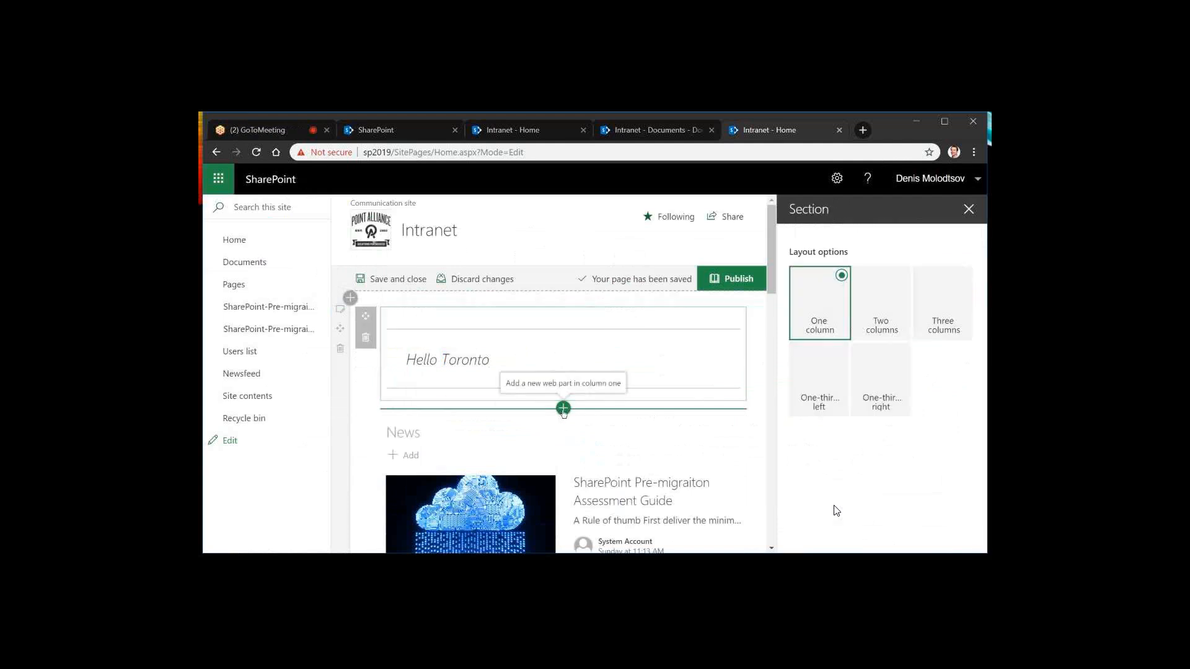
left_click(563, 409)
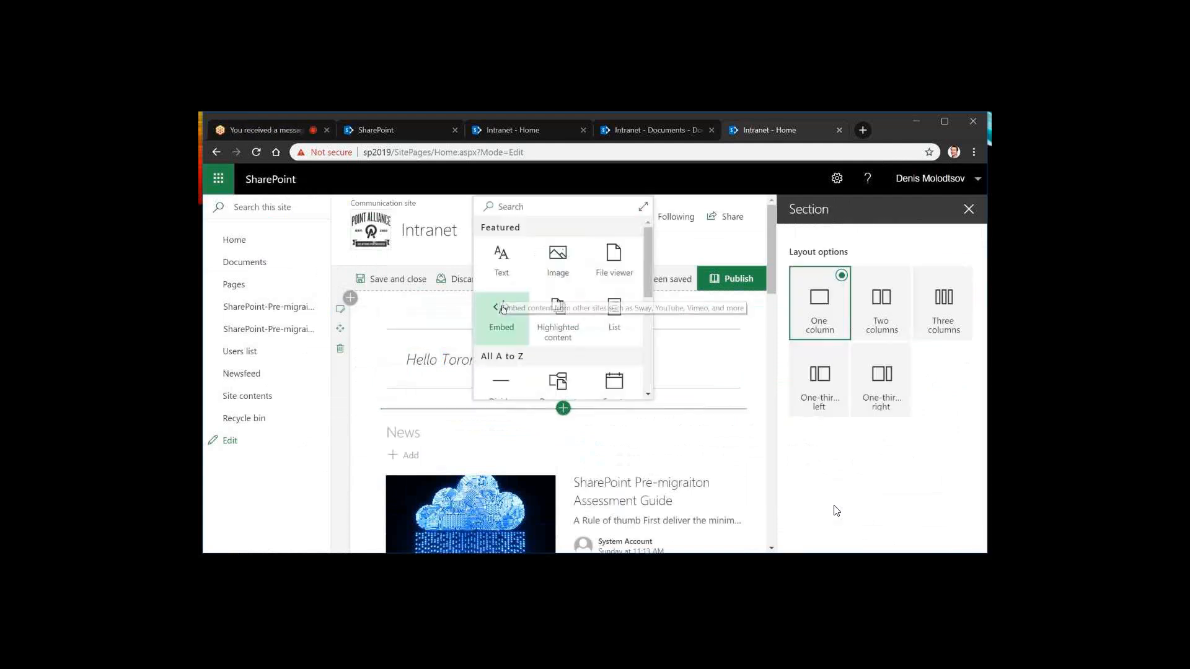
left_click(506, 310)
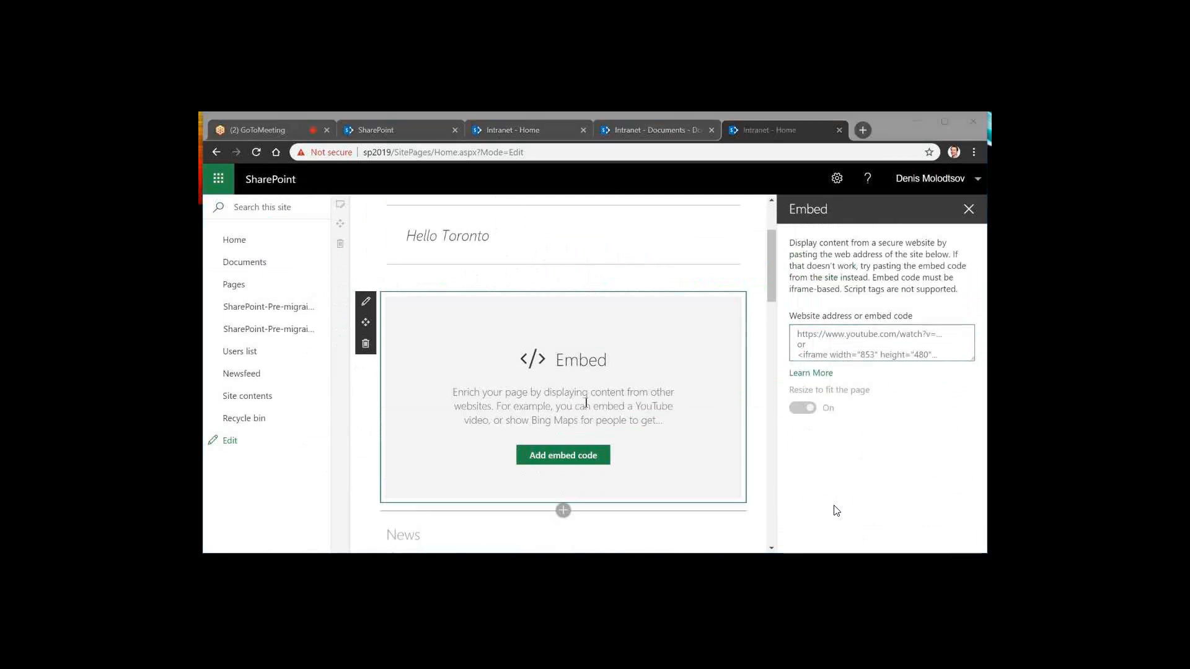
Get the address of the "Creating Forms for SharePoint Online" video from the pointalliance YouTube channel and embed it in the web part
left_click(520, 187)
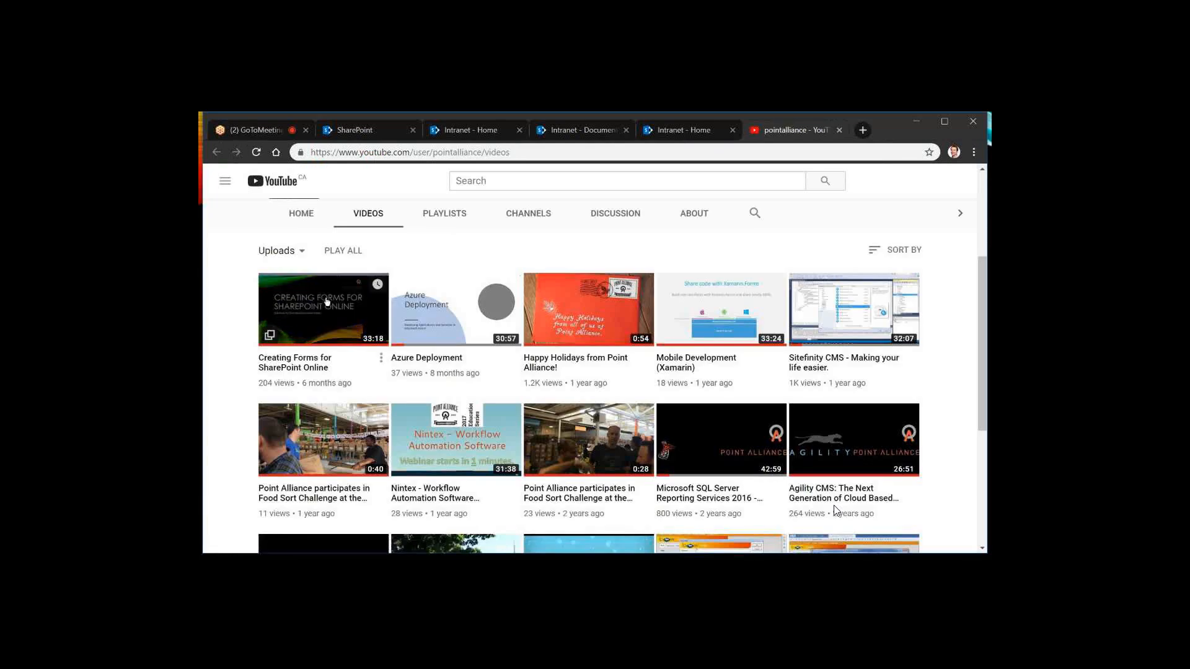
left_click(327, 303)
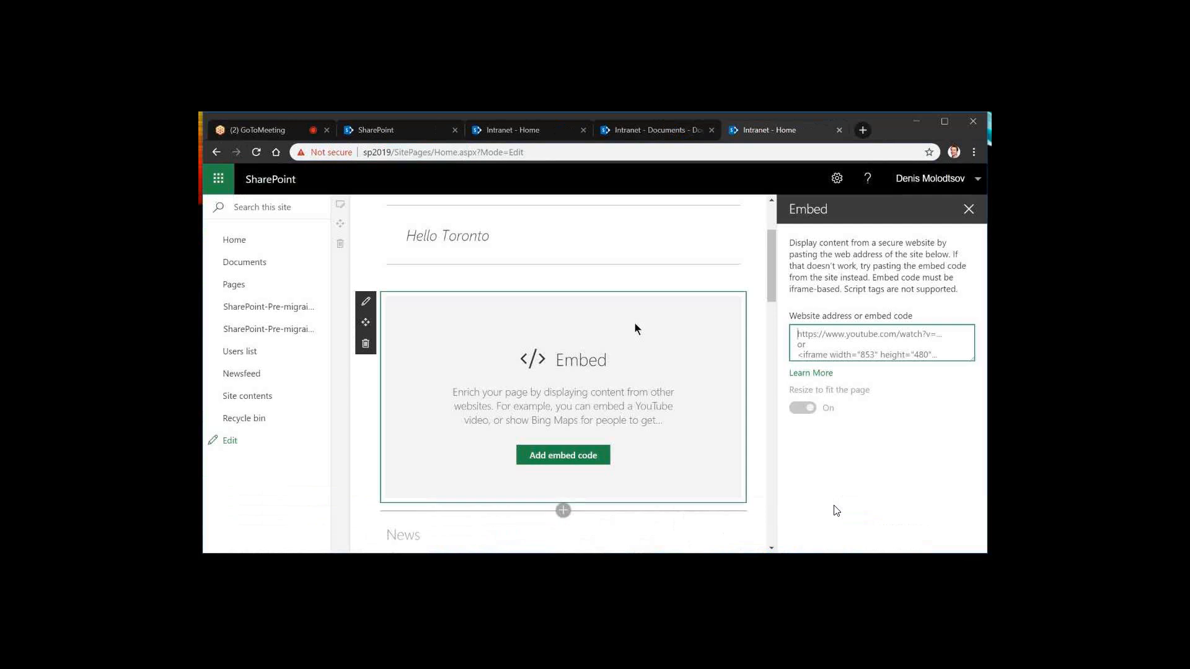
type("https://www.youtube.com/watch?v=Deo_E1icTq0")
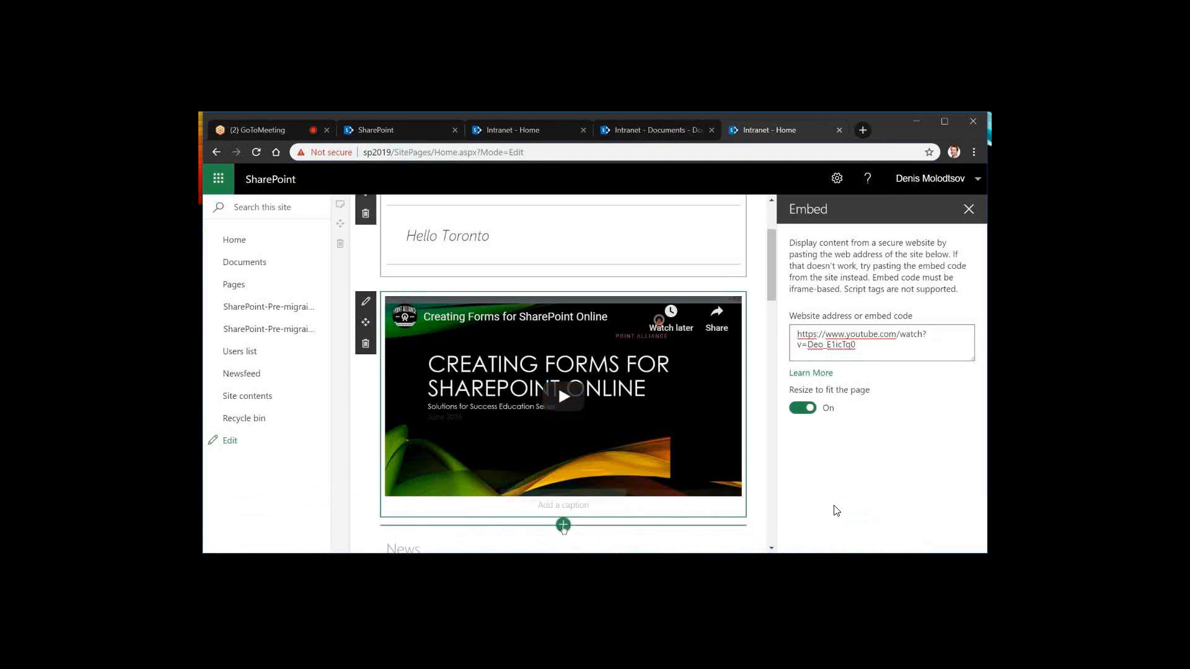
Add a Document library web part below the embedded video and choose the Documents library for it
left_click(563, 525)
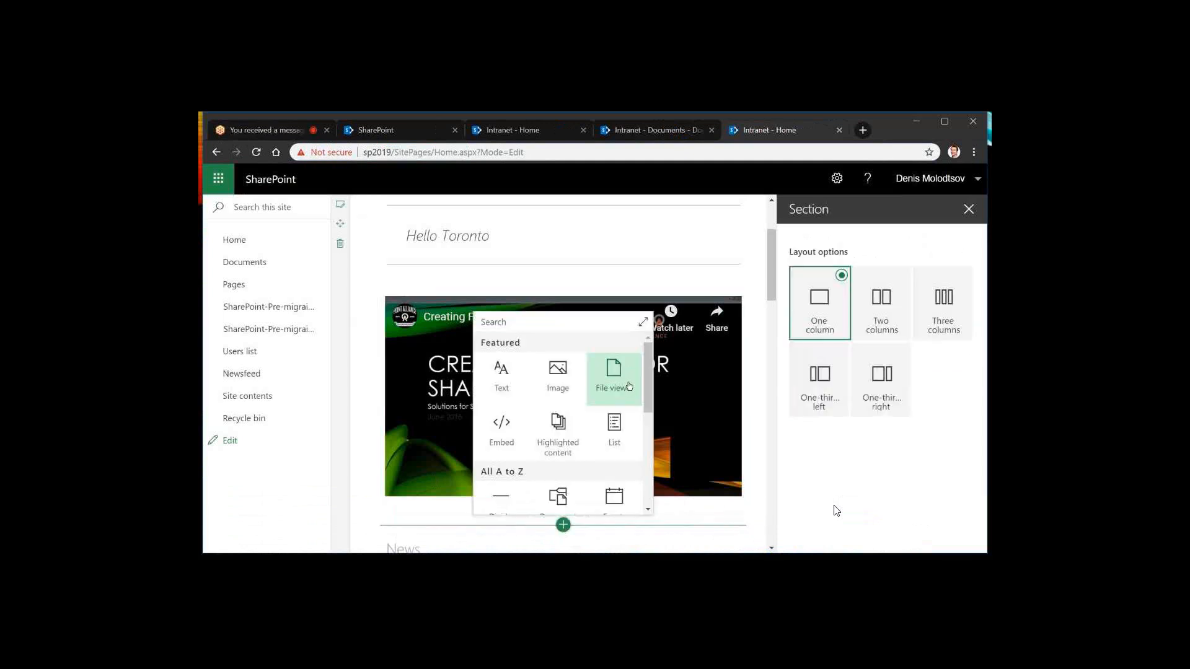
scroll(626, 378, "down", 1)
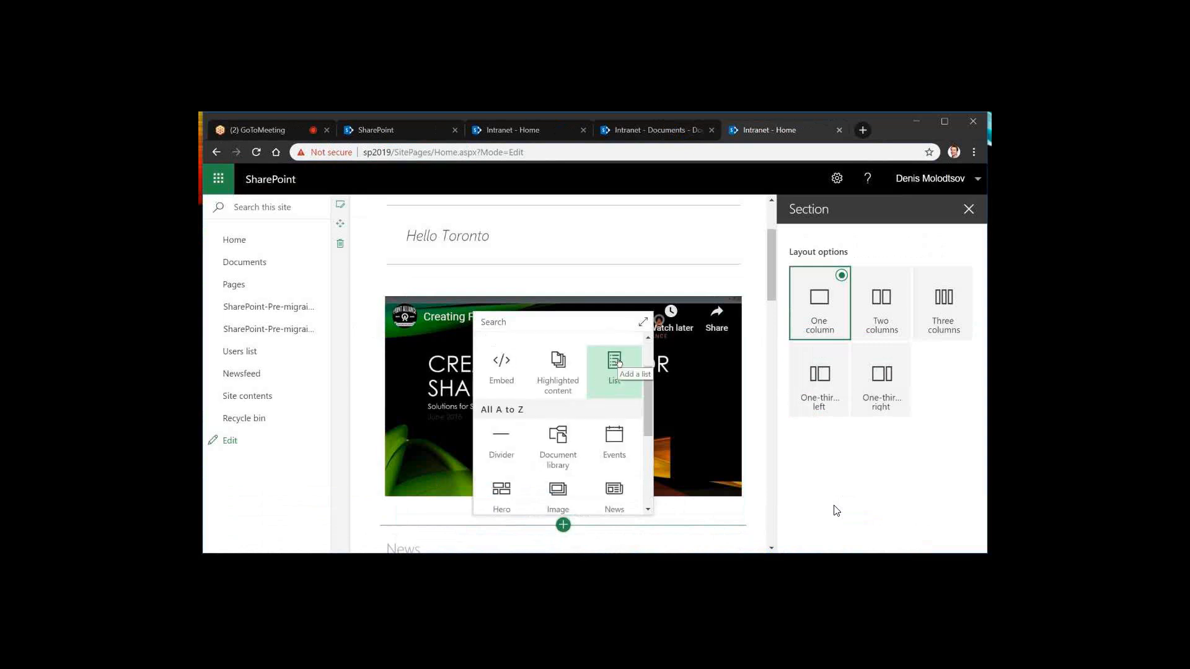
left_click(560, 440)
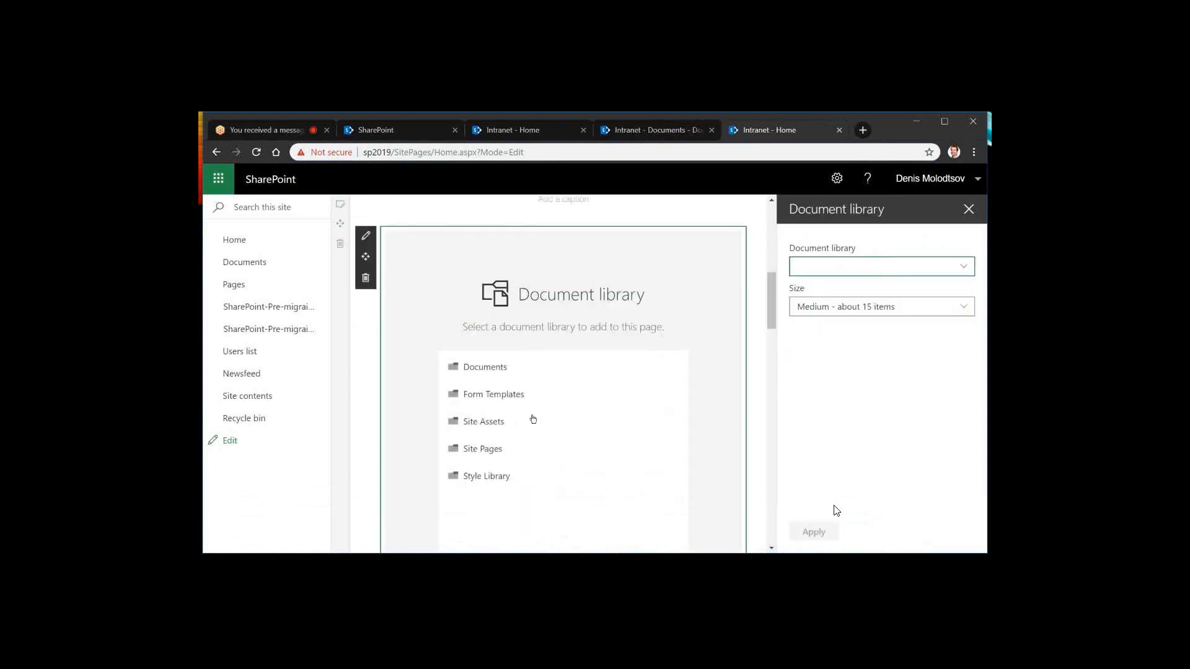
left_click(471, 368)
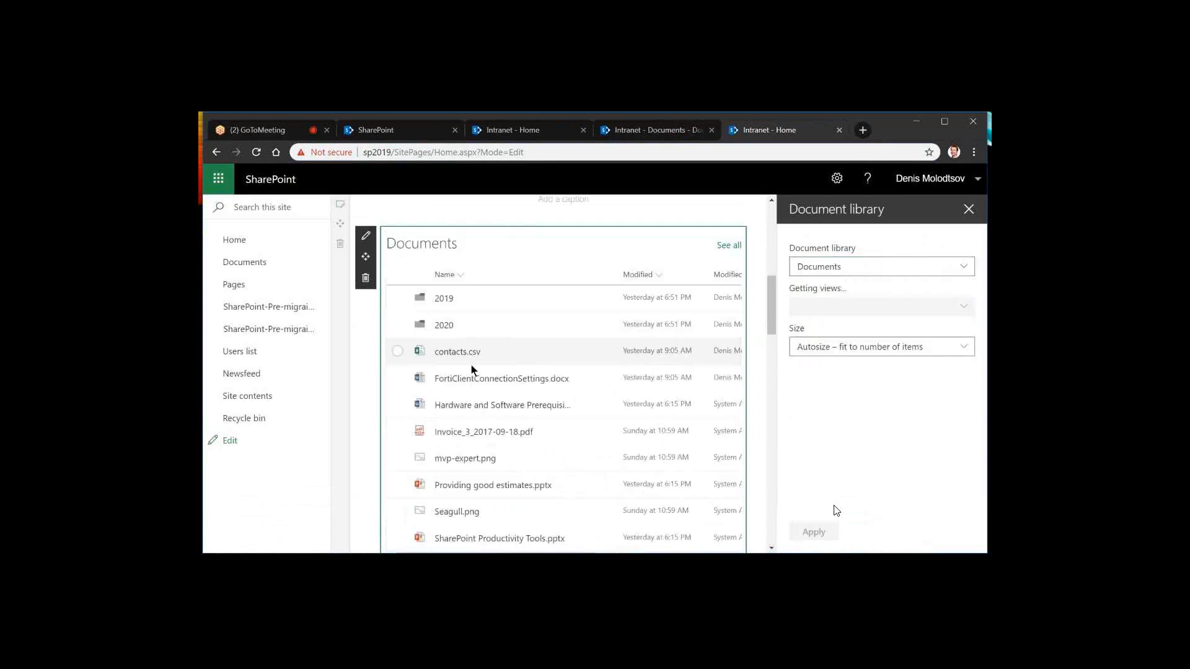
scroll(630, 343, "down", 1)
scroll(630, 344, "up", 1)
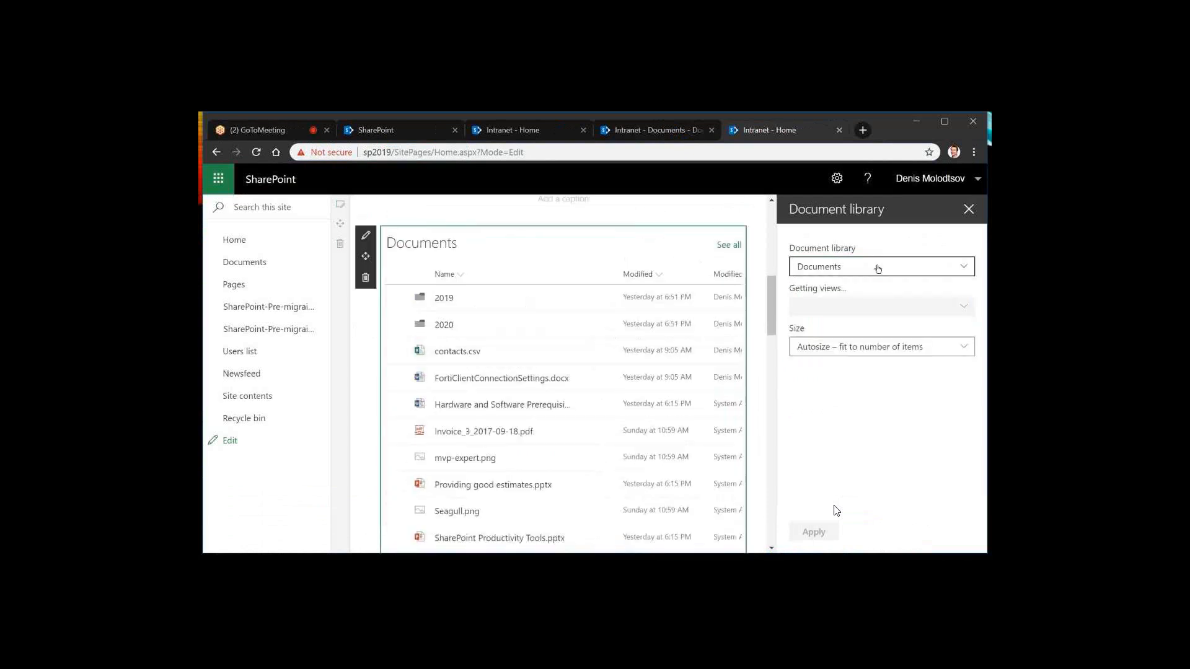
Try the small and medium sizes for the Documents web part, and apply "Large - about 30 items"
scroll(714, 247, "up", 2)
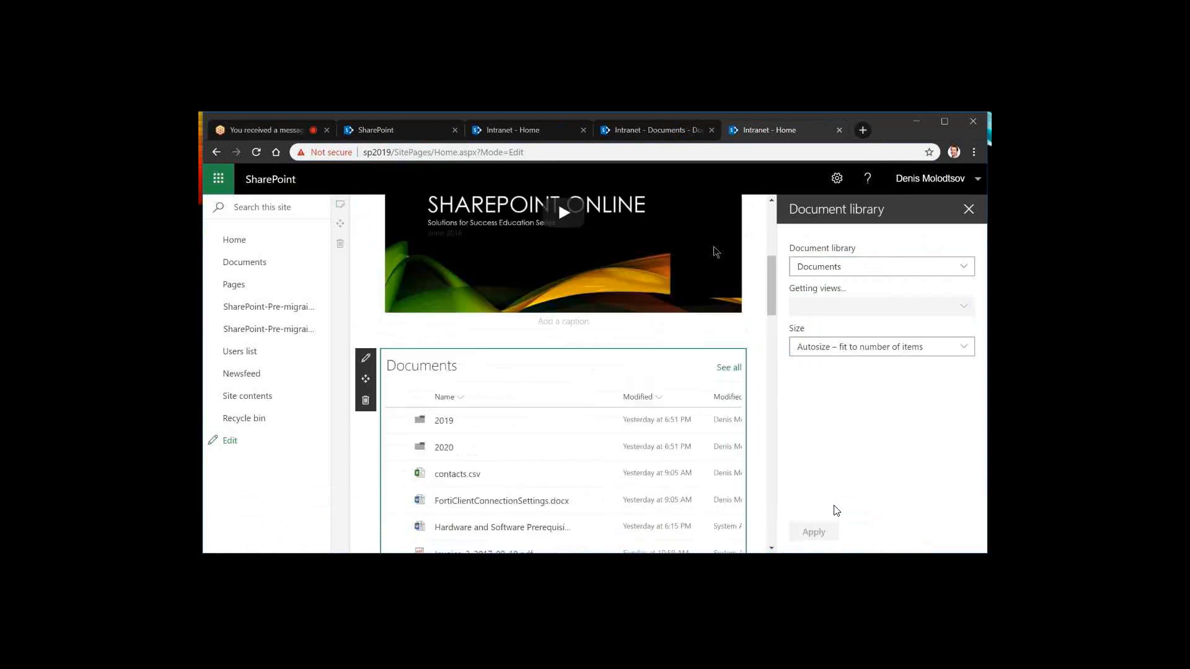
scroll(715, 252, "down", 2)
left_click(947, 345)
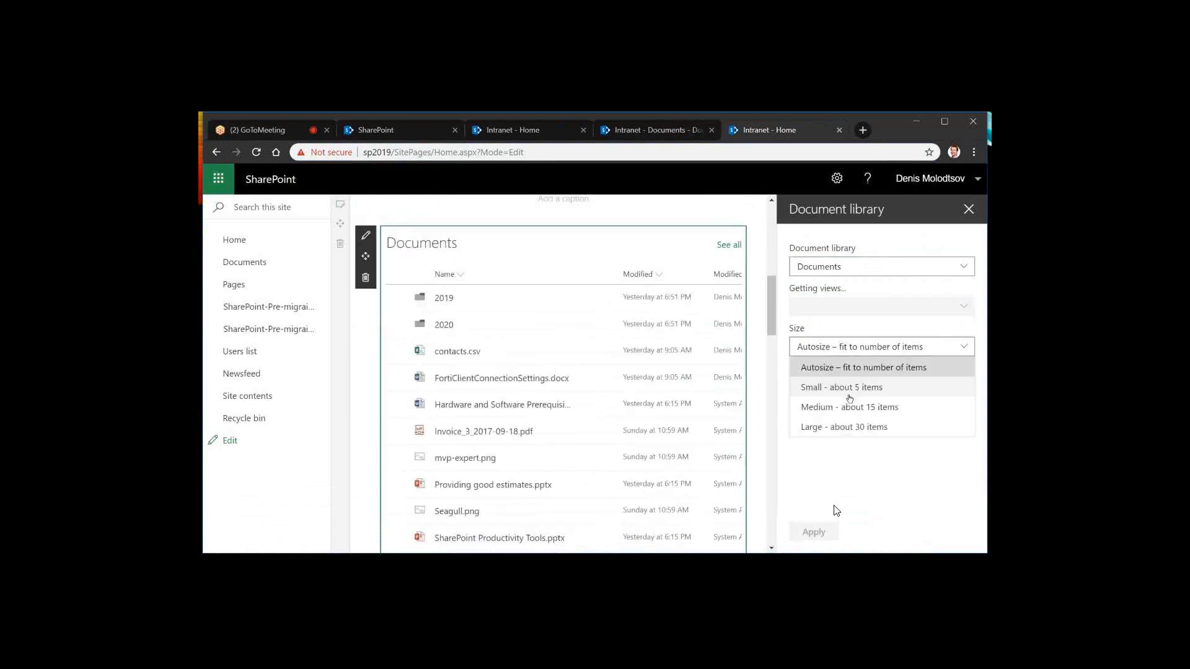
left_click(850, 393)
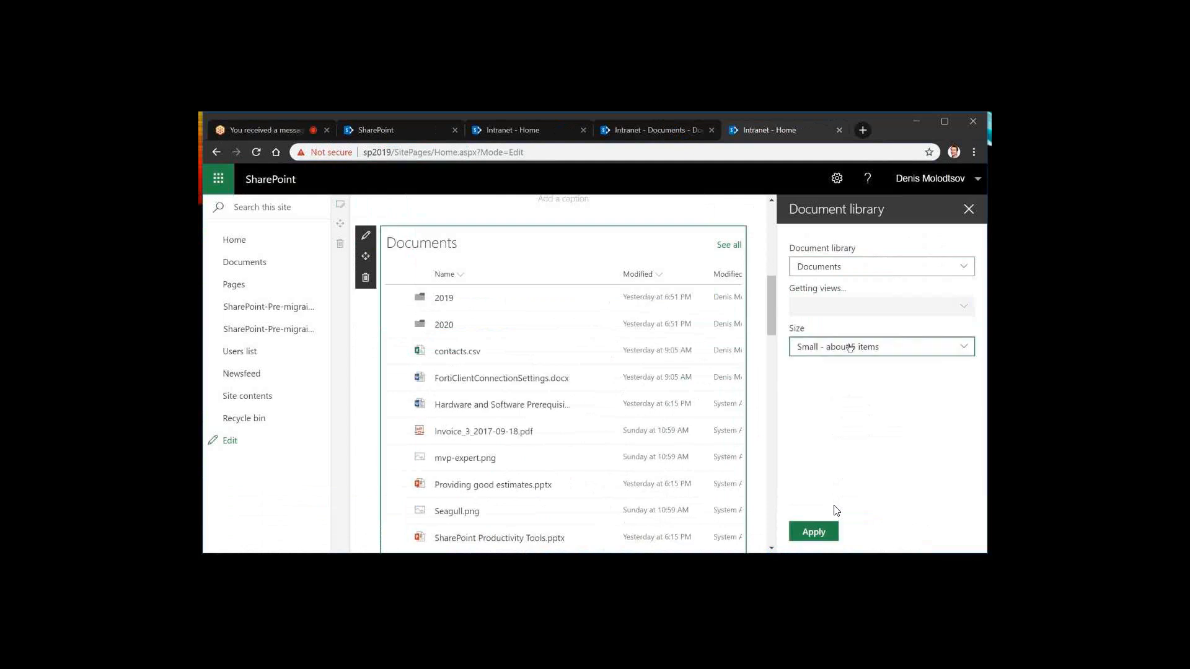
left_click(850, 347)
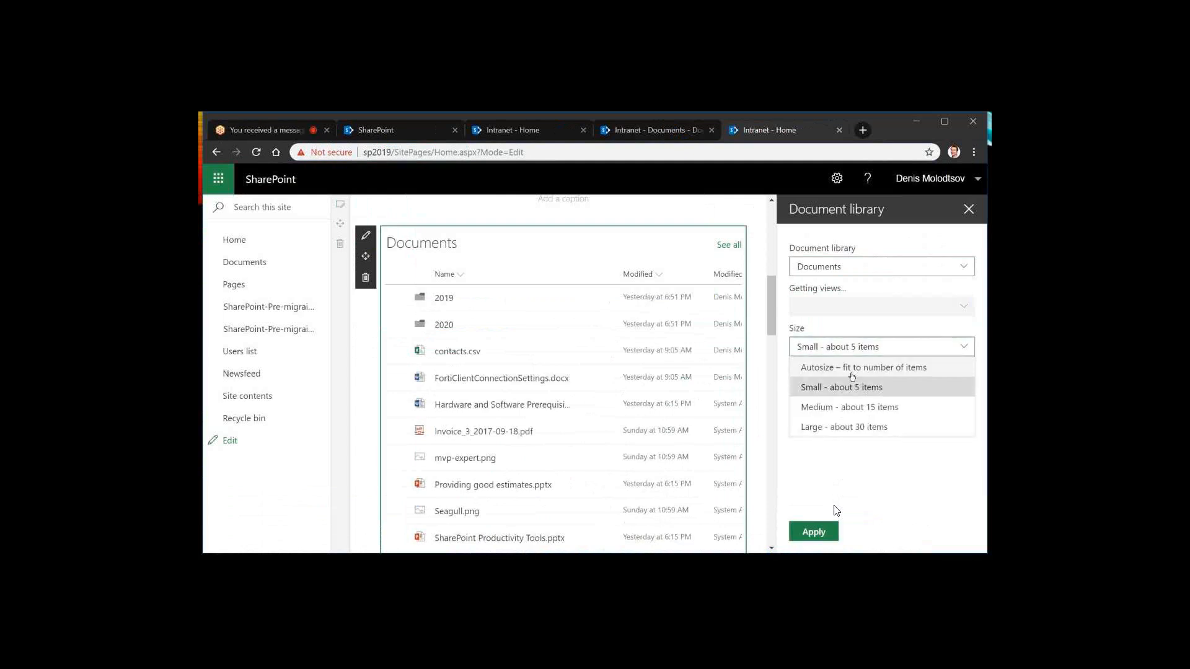
left_click(846, 407)
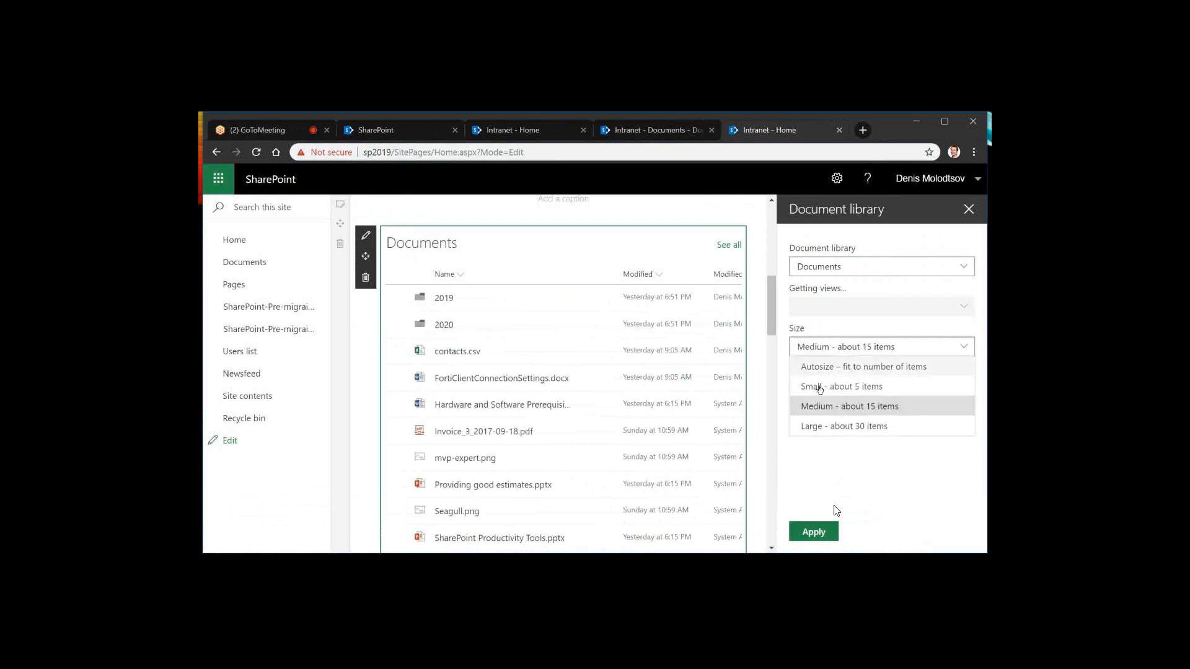
left_click(817, 429)
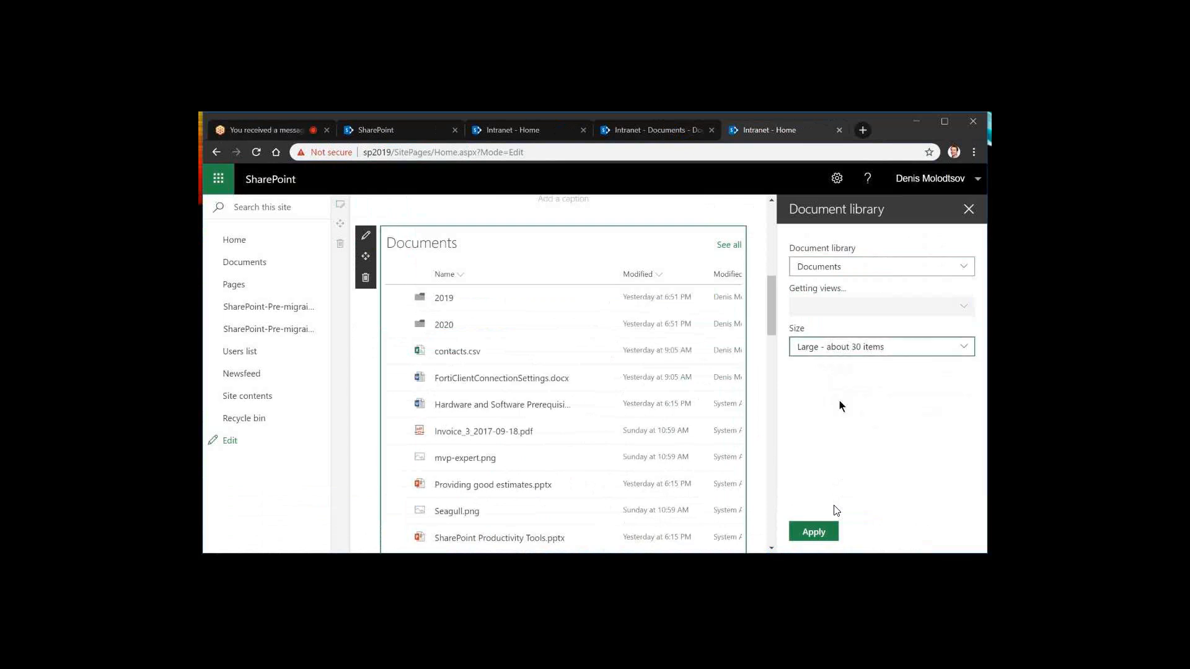
left_click(809, 531)
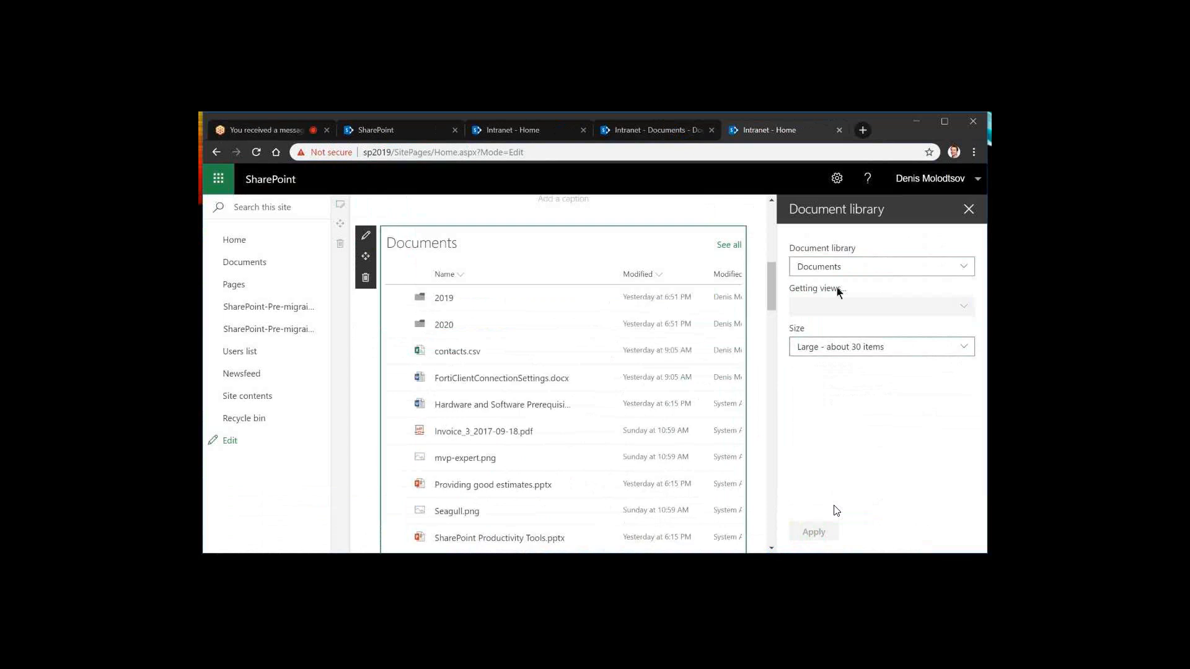
Try the two-column, three-column and one-third left layouts on the page section holding the web parts
scroll(762, 364, "up", 1)
left_click(761, 358)
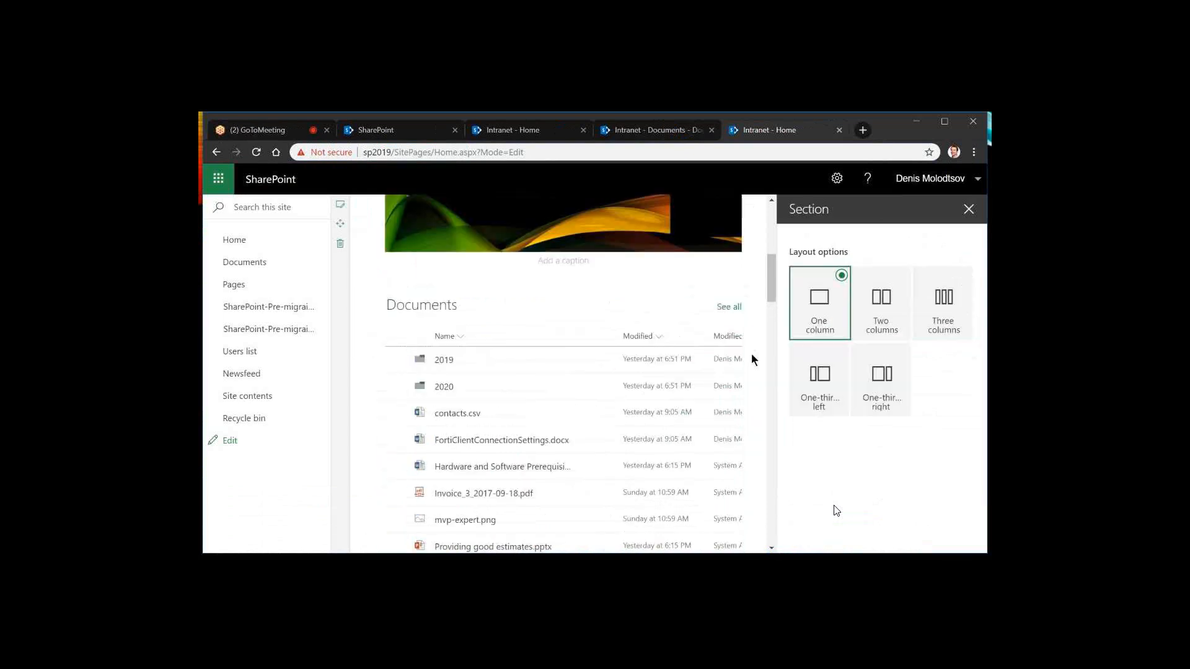
scroll(753, 352, "up", 4)
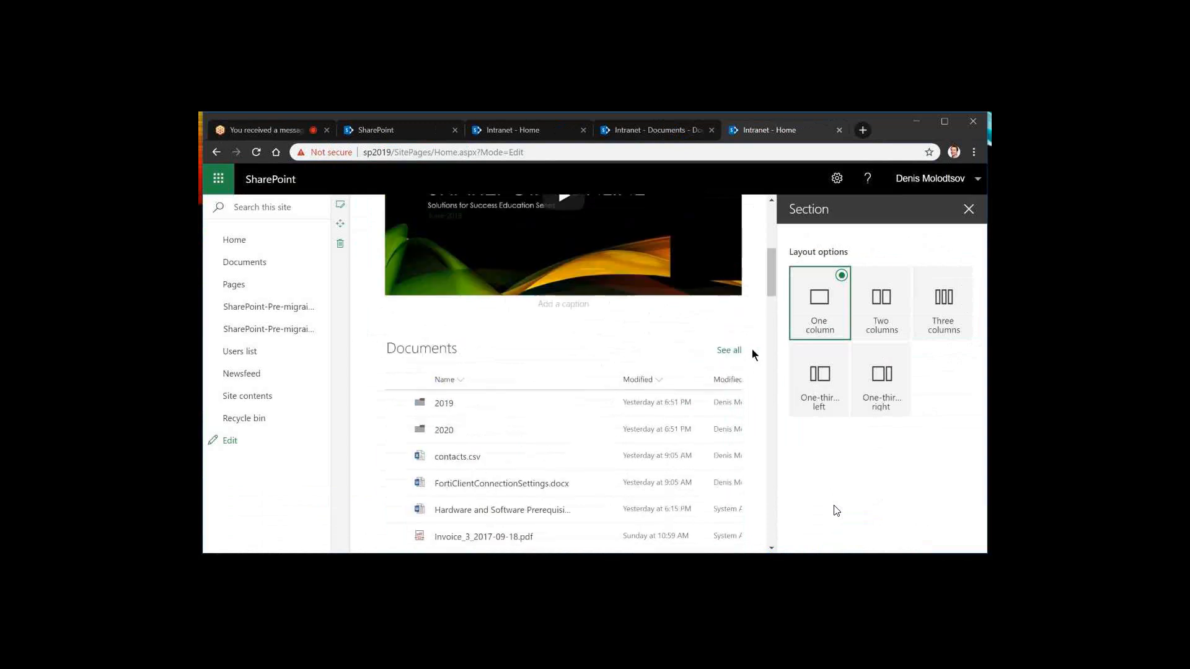
scroll(753, 355, "up", 3)
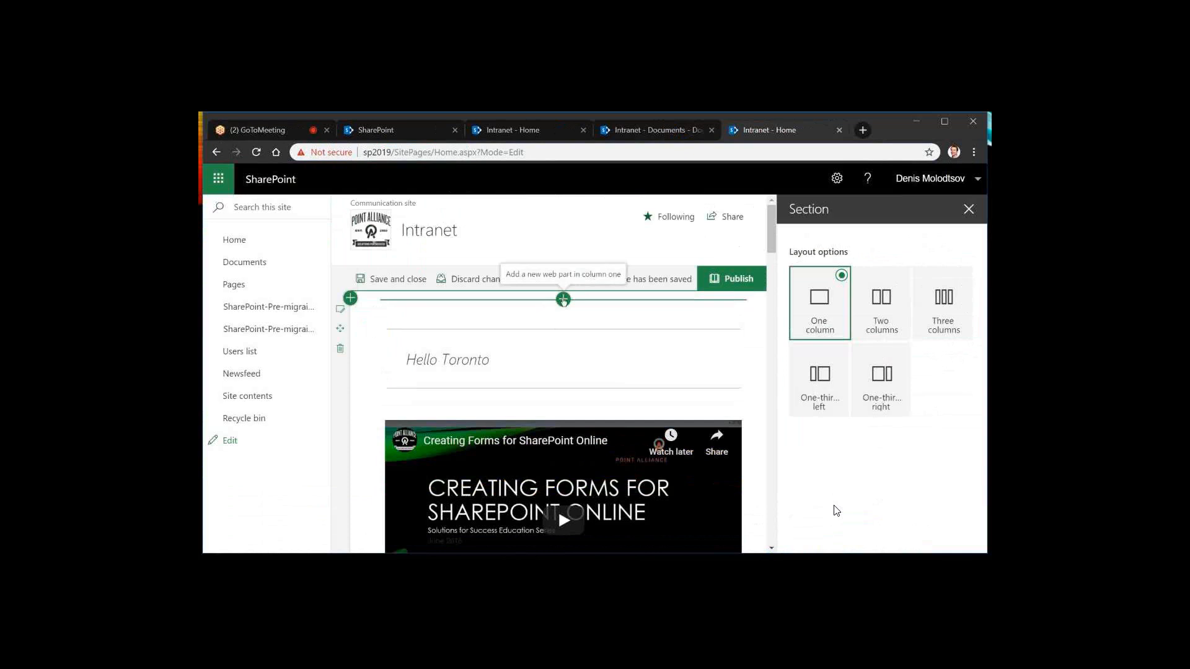
left_click(564, 300)
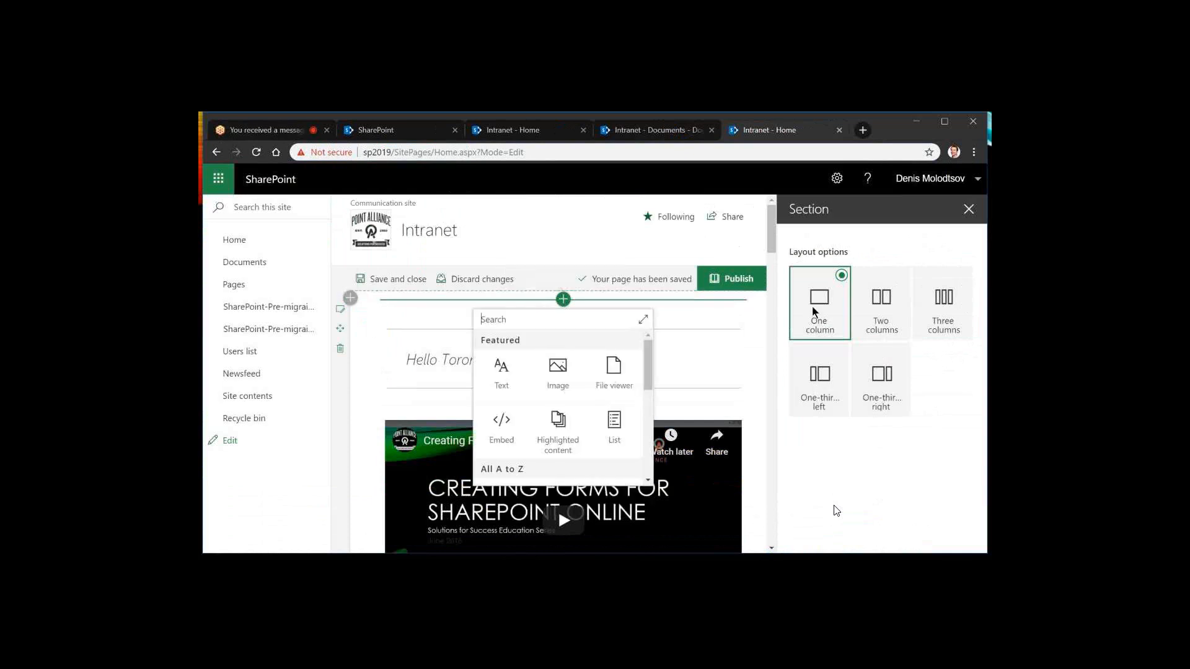
left_click(881, 302)
left_click(951, 302)
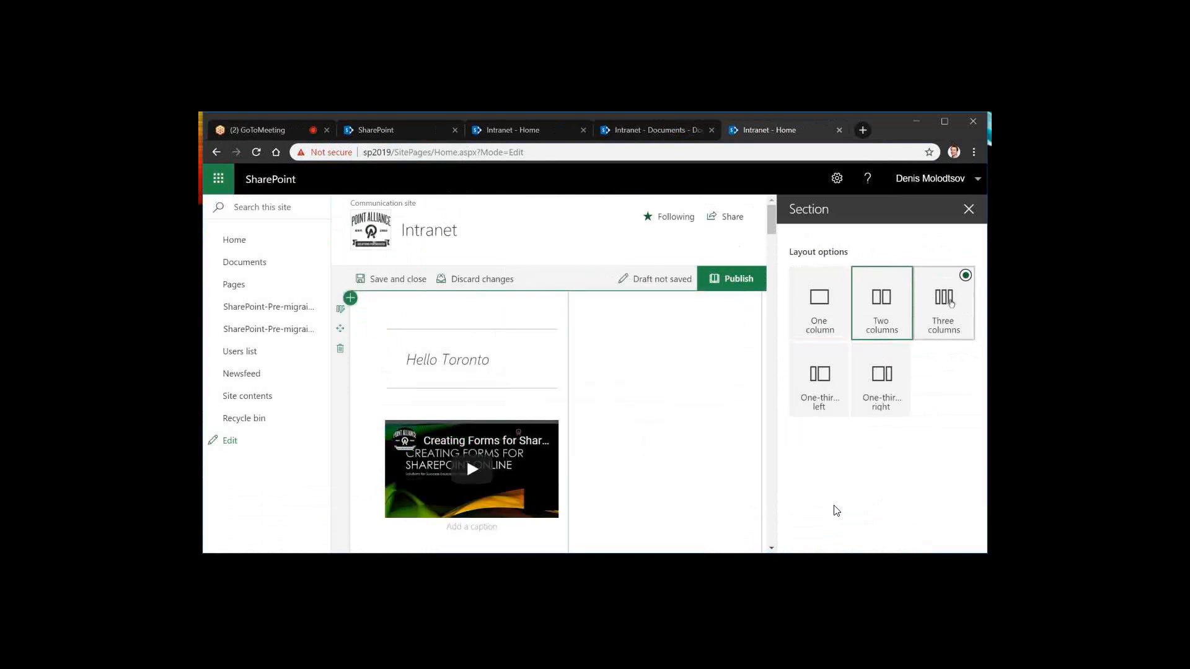
left_click(819, 375)
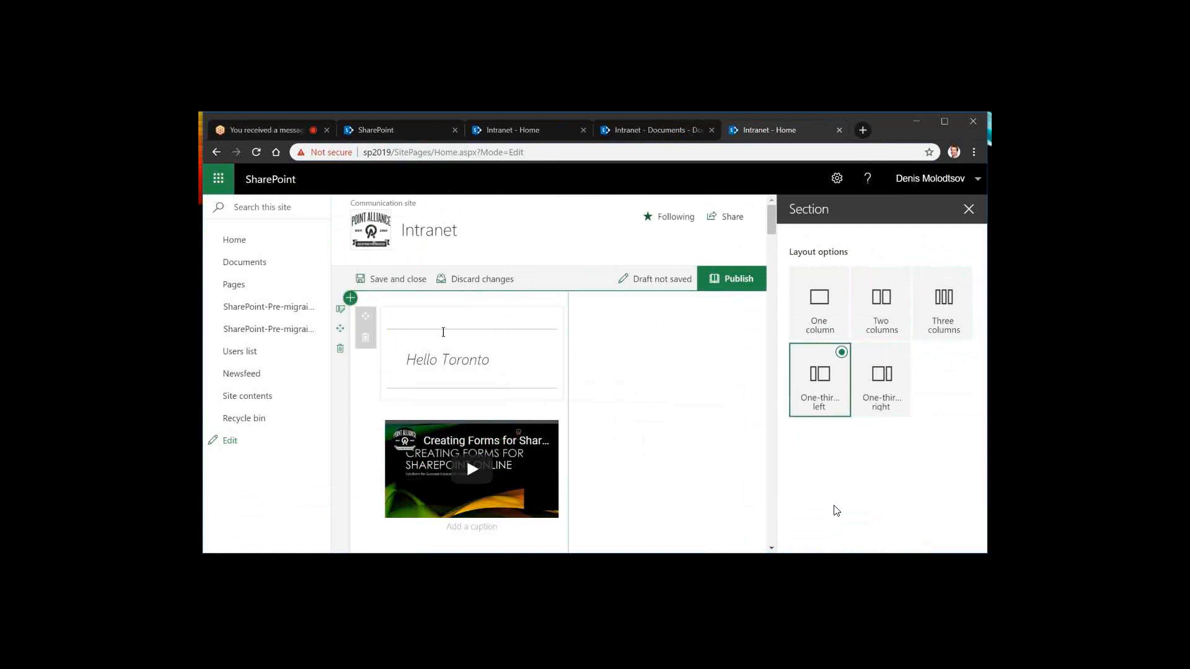
Examine the section down to the Customers list, try three columns, and set its layout to two columns
scroll(568, 407, "down", 5)
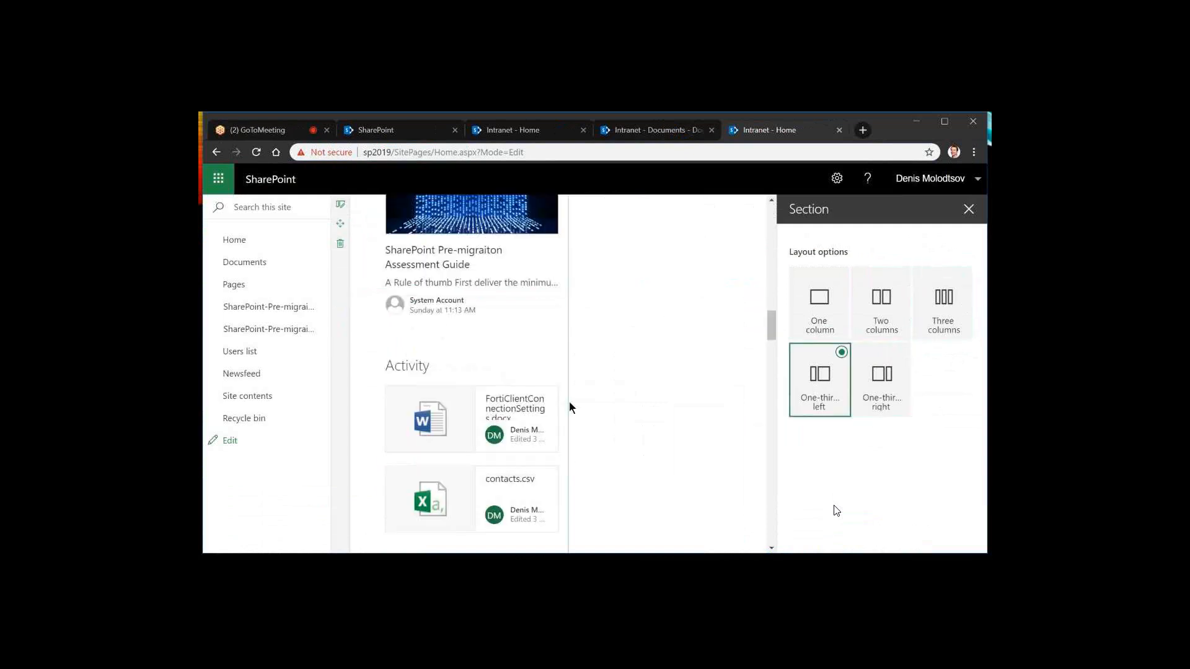
scroll(762, 426, "down", 5)
scroll(757, 419, "down", 5)
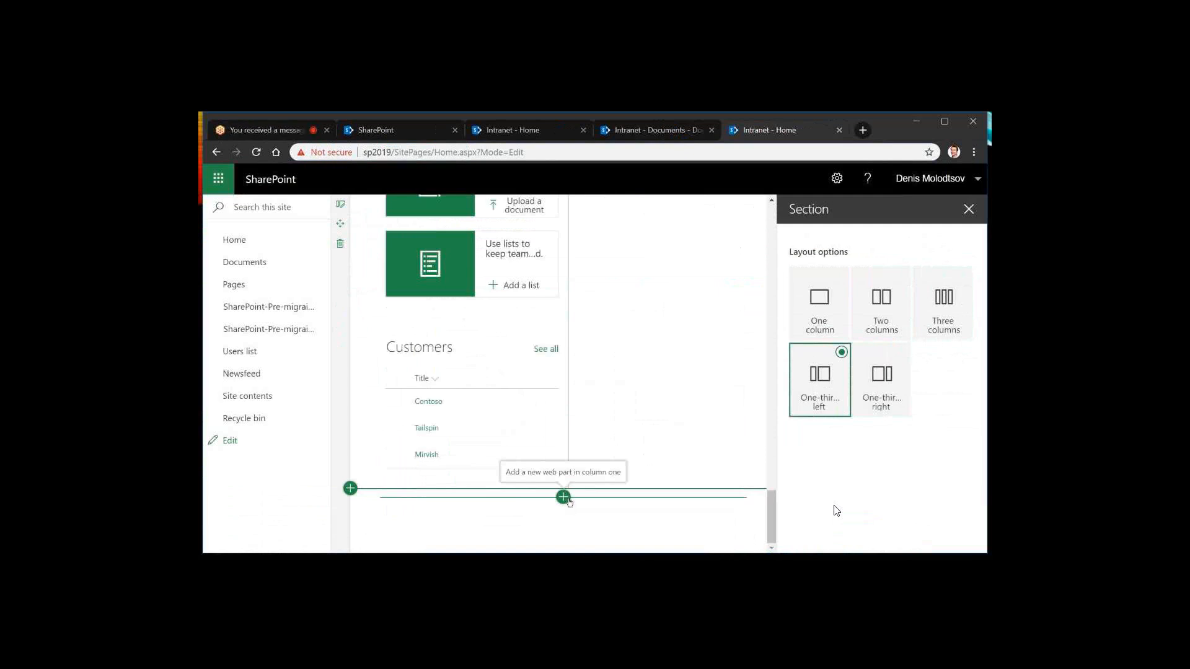
left_click(949, 308)
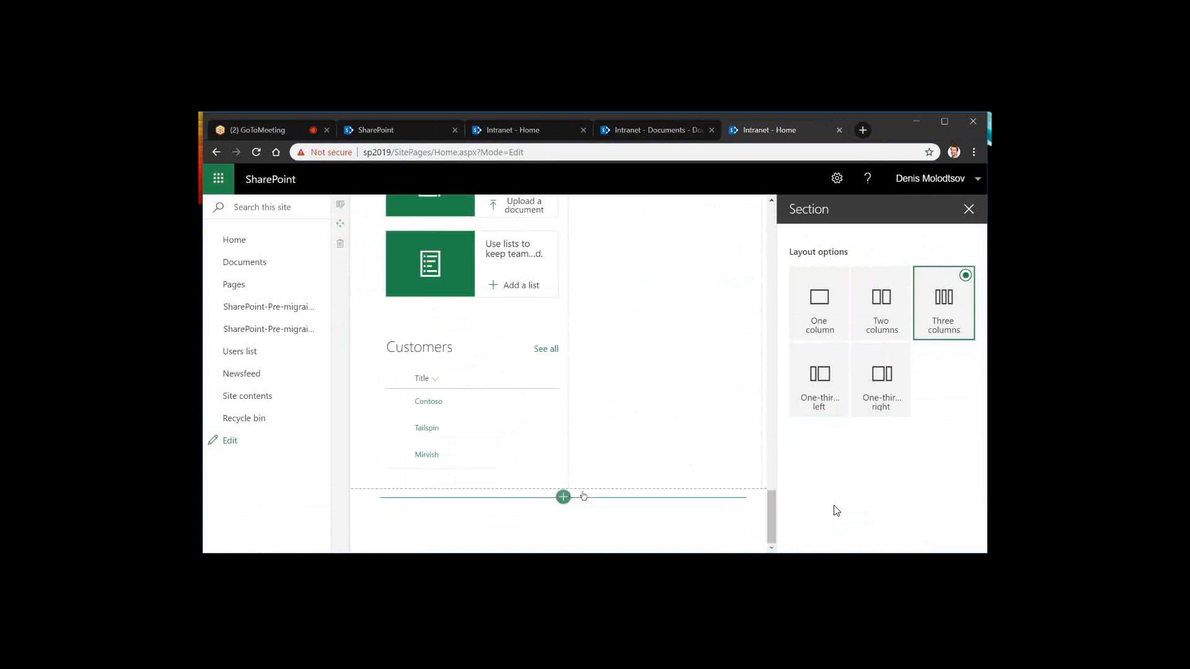
left_click(884, 313)
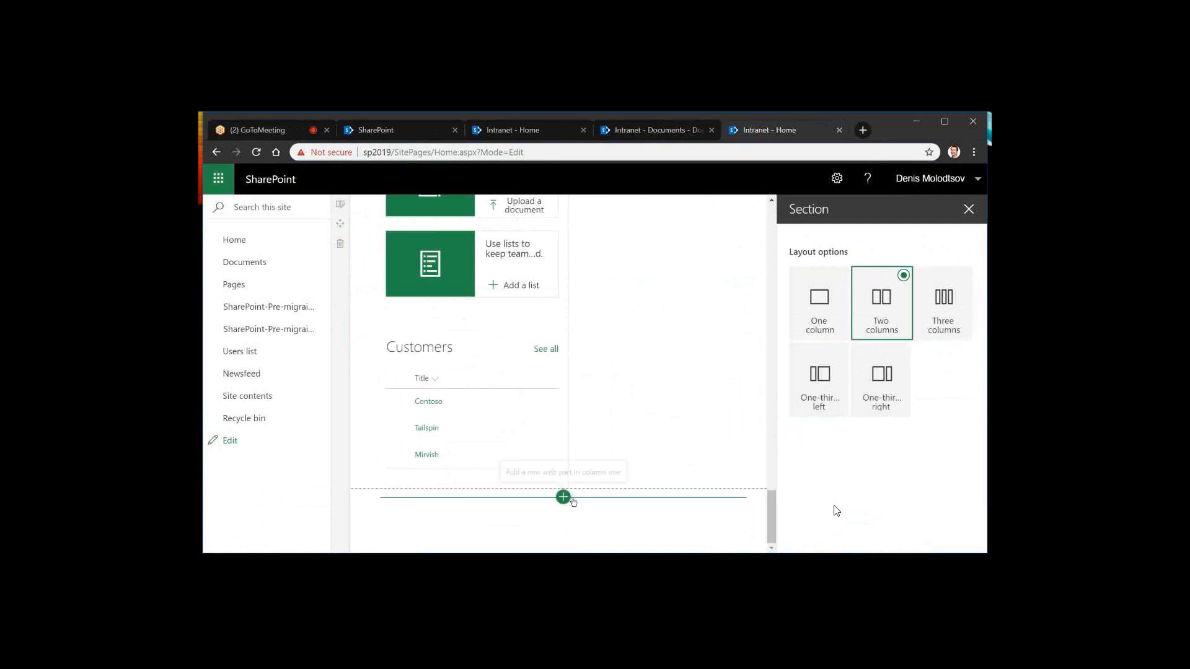
Save and close the edited home page and look over its web parts in view mode
scroll(649, 440, "up", 5)
scroll(649, 440, "up", 10)
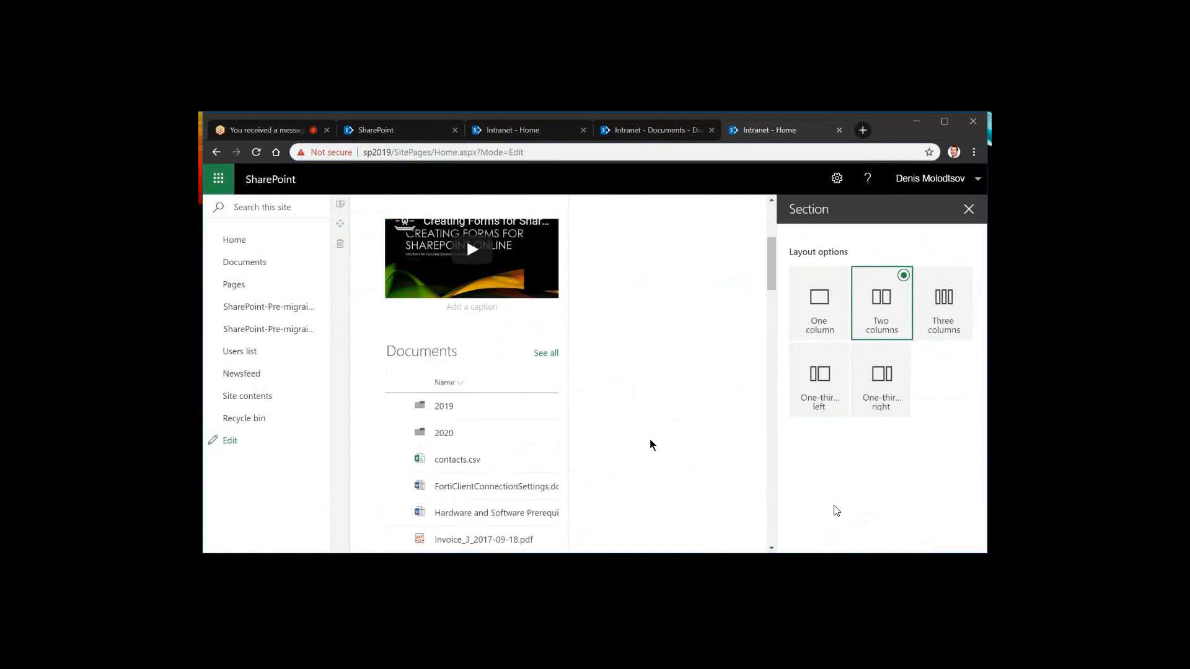
scroll(650, 444, "up", 5)
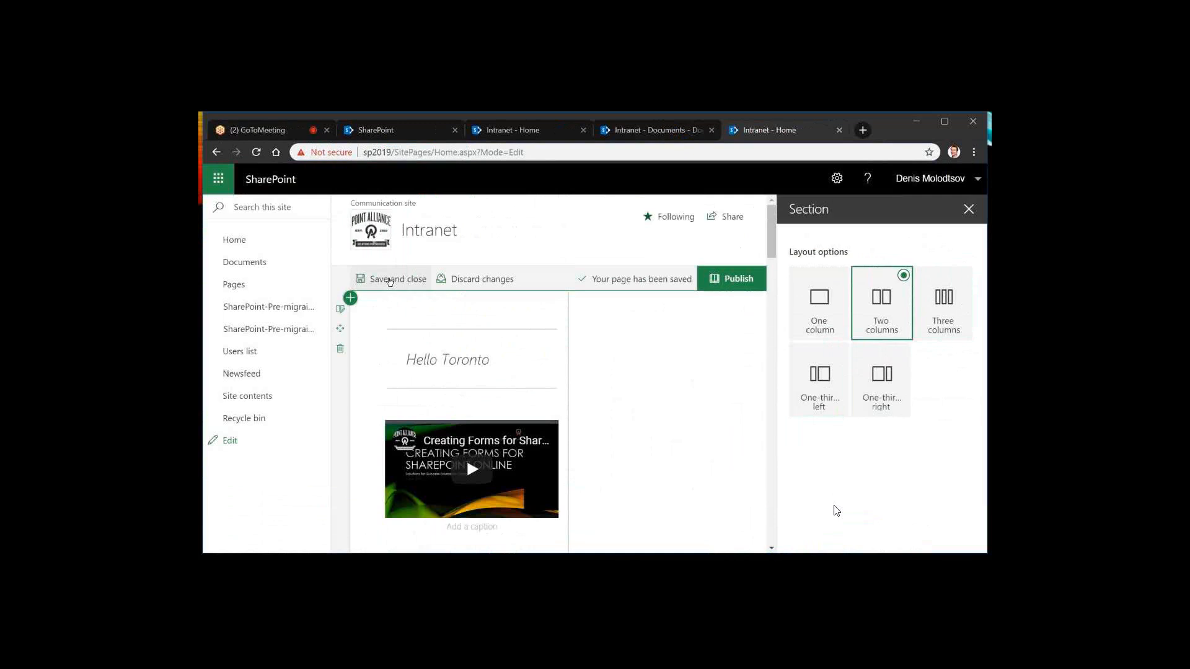
left_click(390, 281)
scroll(689, 365, "down", 4)
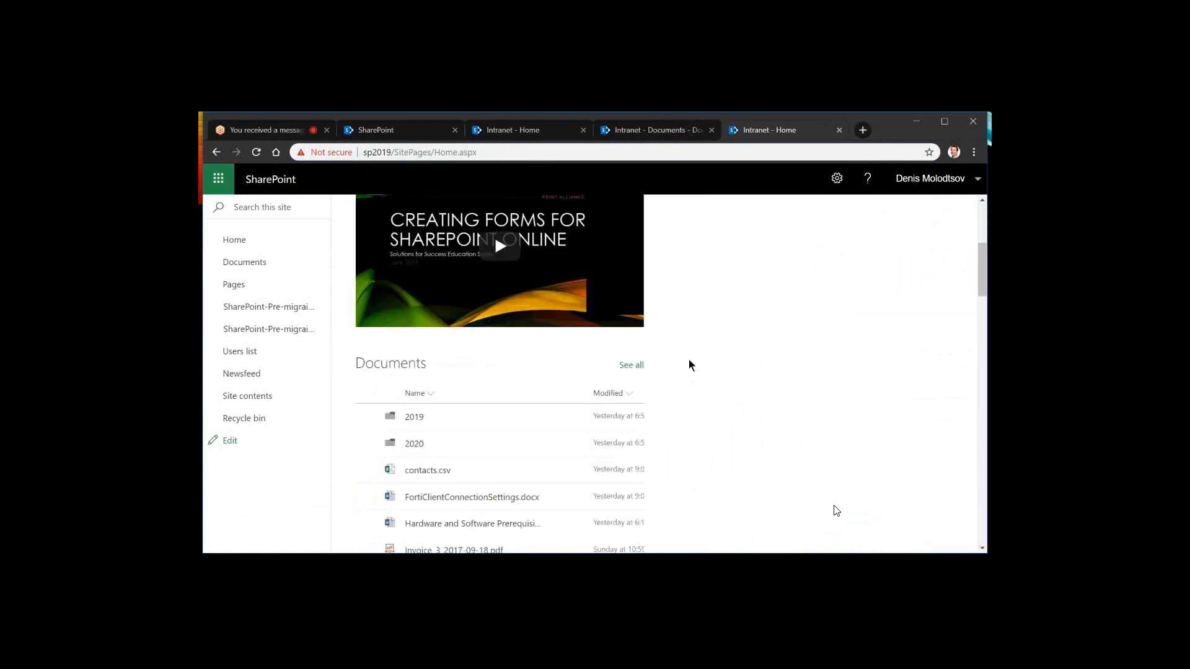
scroll(691, 361, "down", 2)
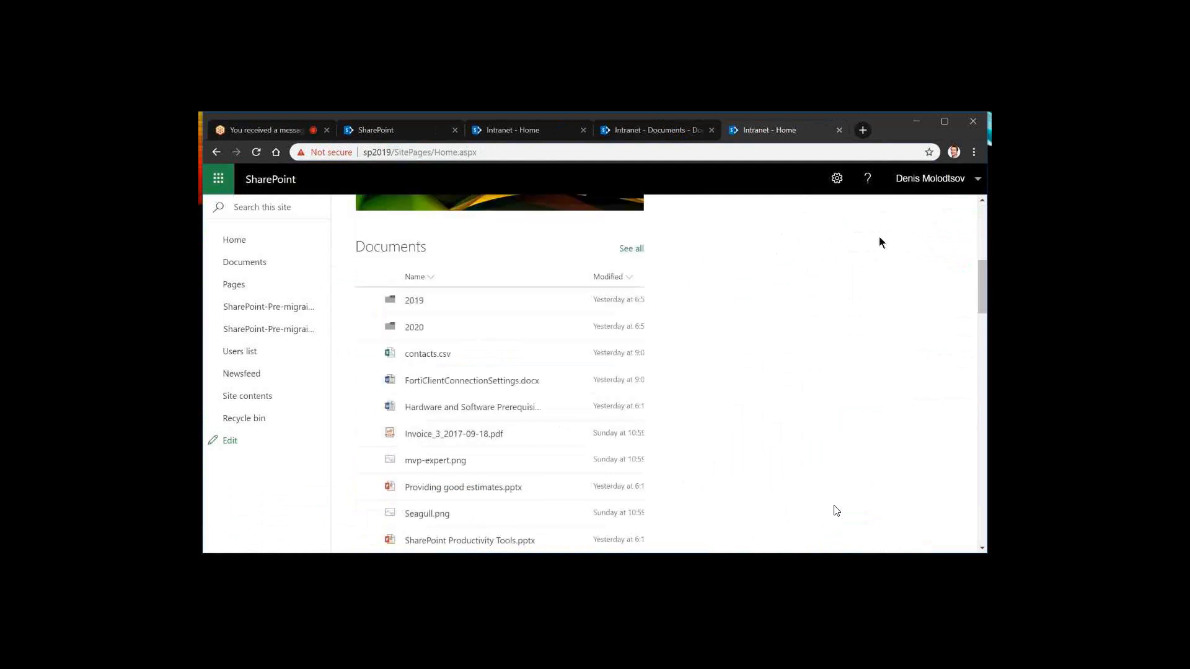
Open the browser's developer tools to preview the home page in the responsive device view
scroll(880, 242, "up", 4)
scroll(879, 239, "up", 2)
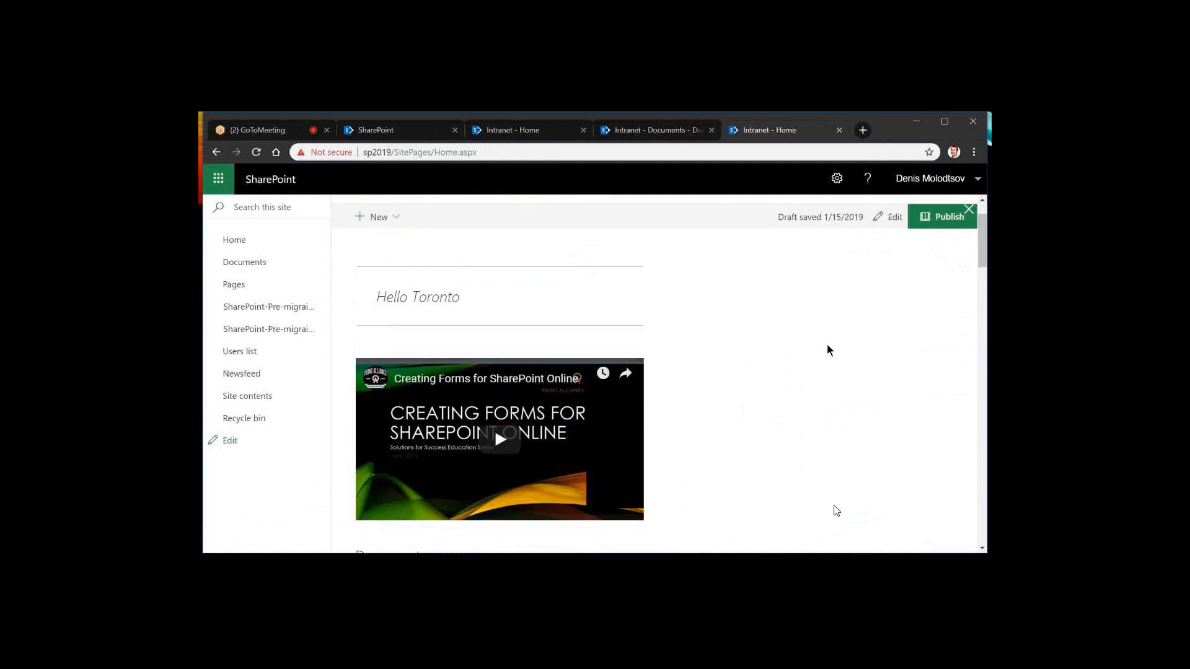
key("F12")
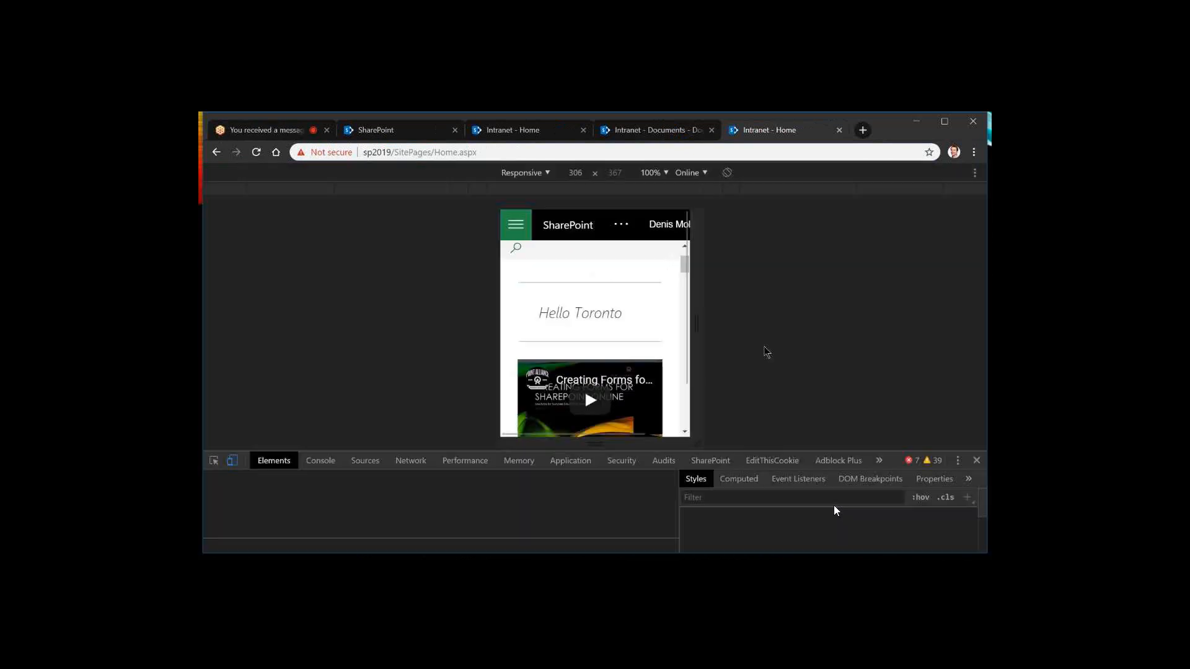
Narrow the responsive preview to 220 pixels wide, reload the home page and look through its web parts
left_click_drag(693, 281, 664, 300)
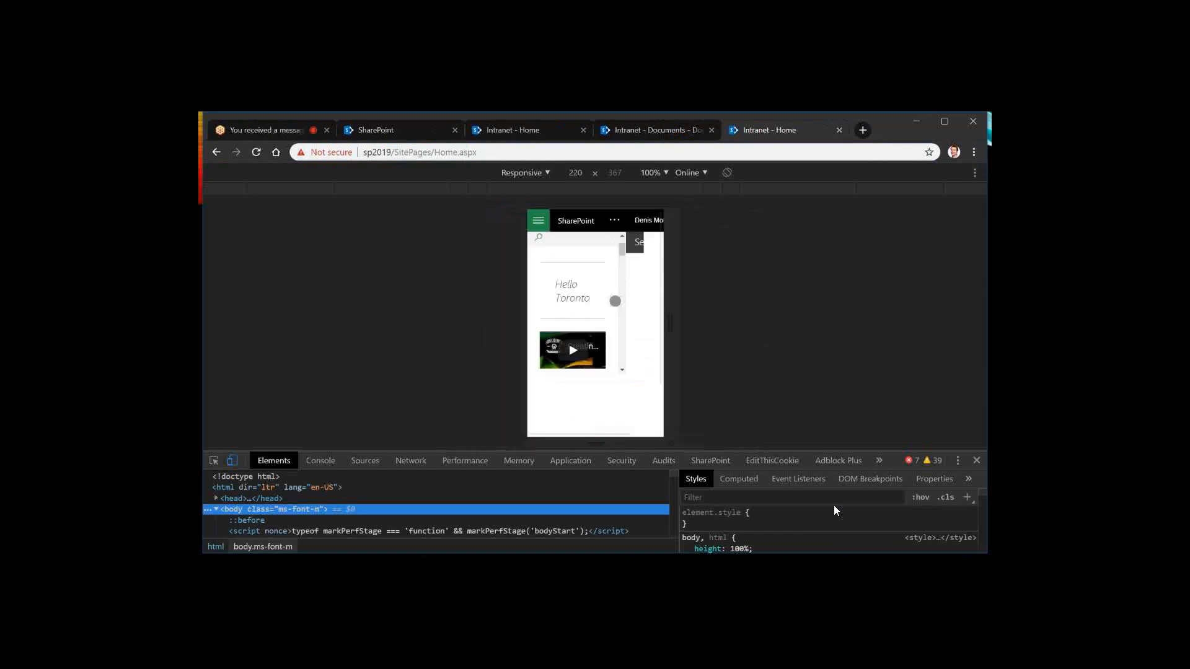
scroll(607, 297, "down", 5)
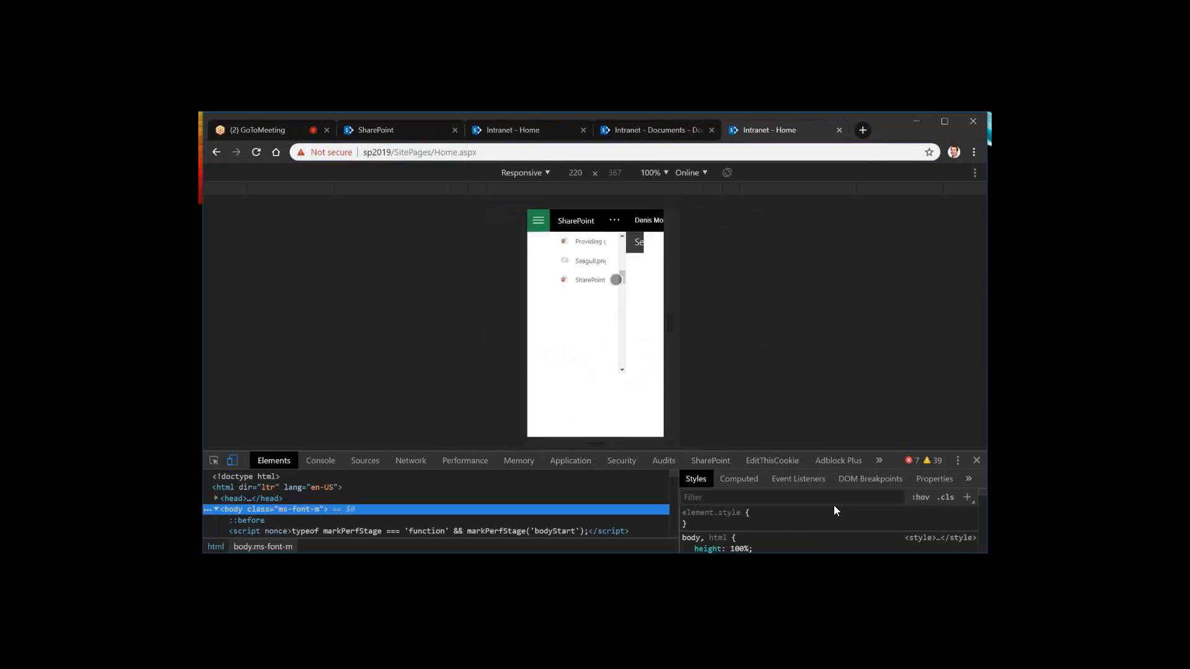
scroll(616, 280, "up", 5)
key("F5")
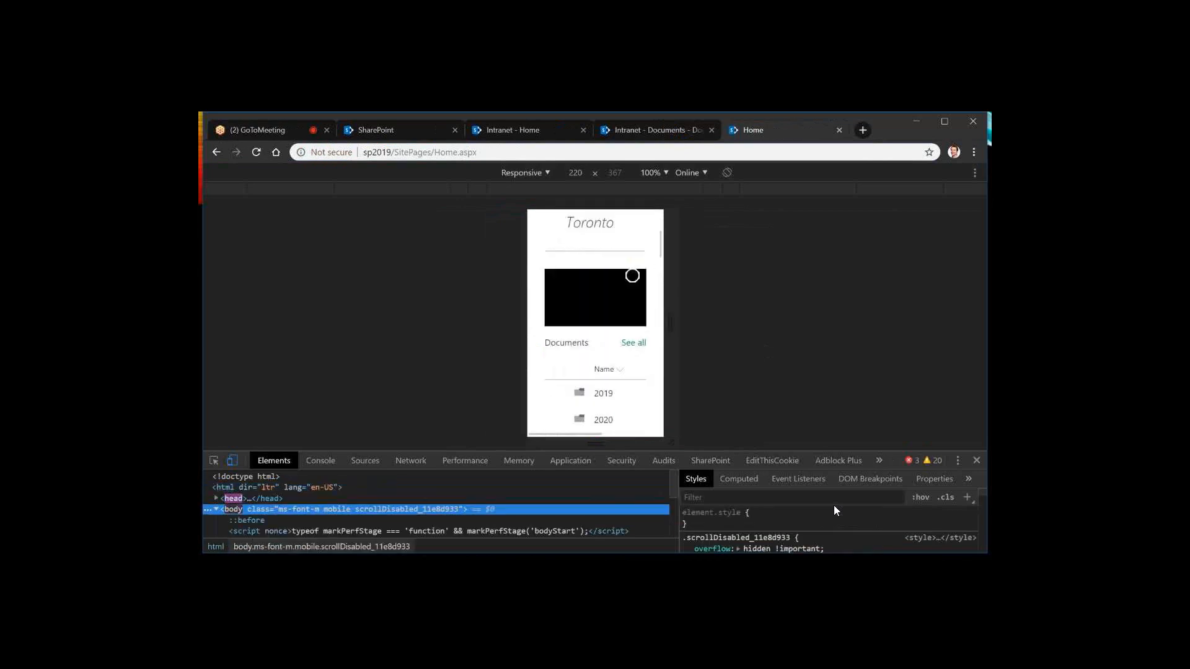
scroll(658, 259, "down", 5)
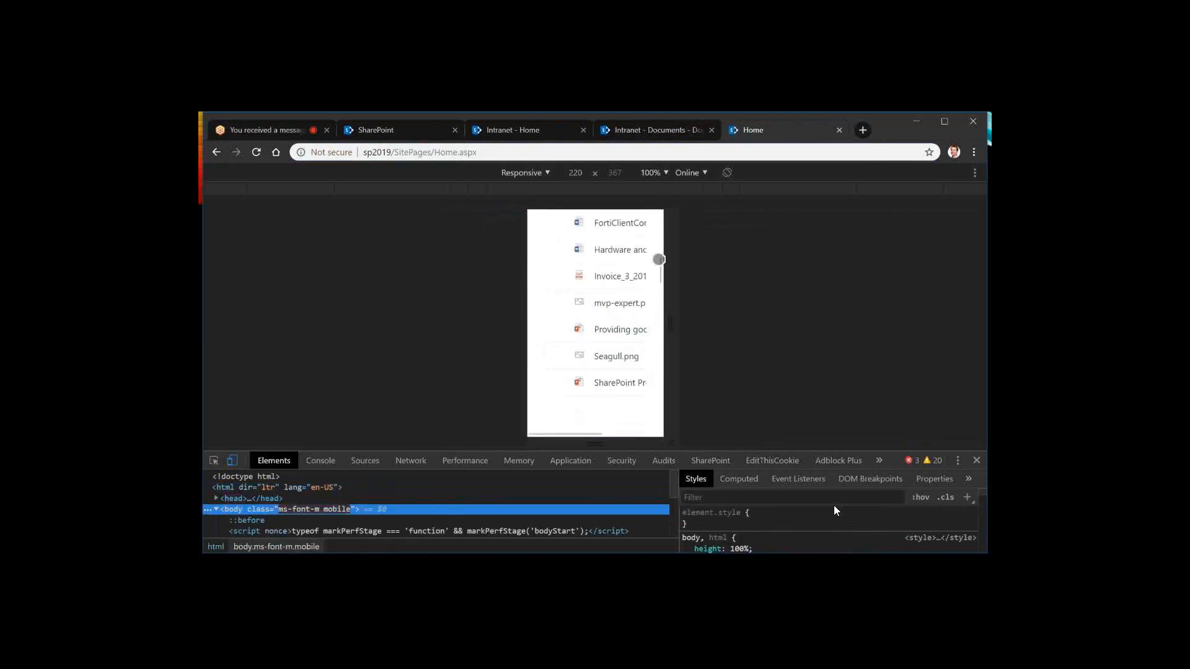
Widen the responsive preview to 409 pixels and view the home page from the Documents list up to the header
left_click_drag(669, 334, 728, 333)
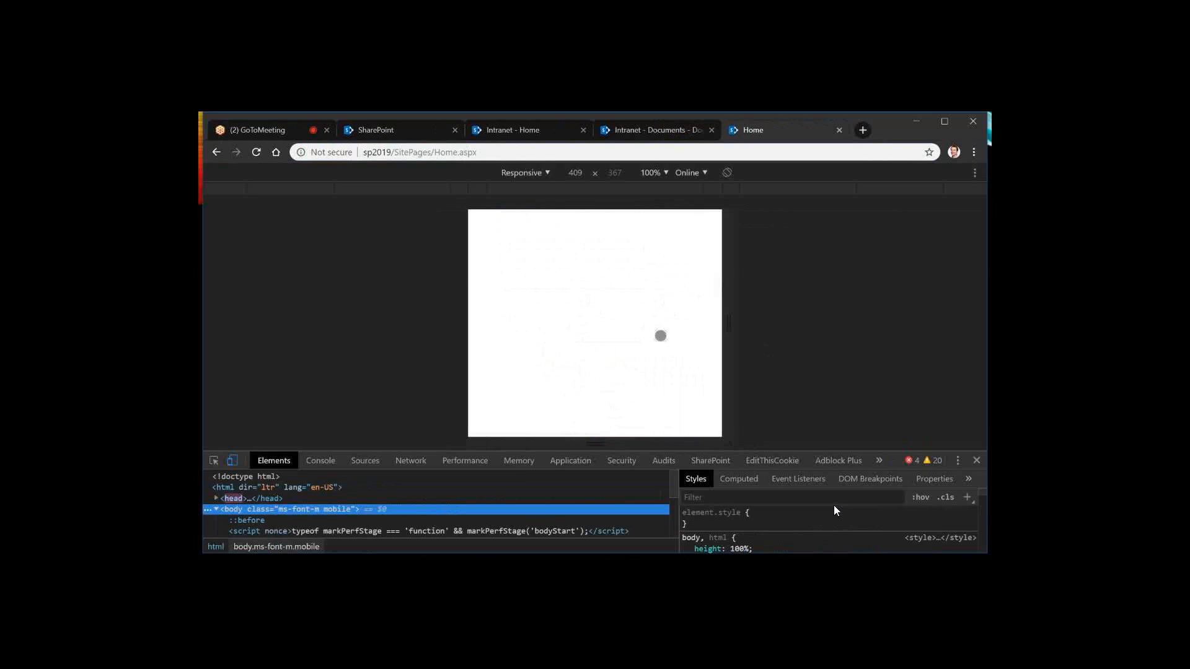
scroll(659, 335, "up", 3)
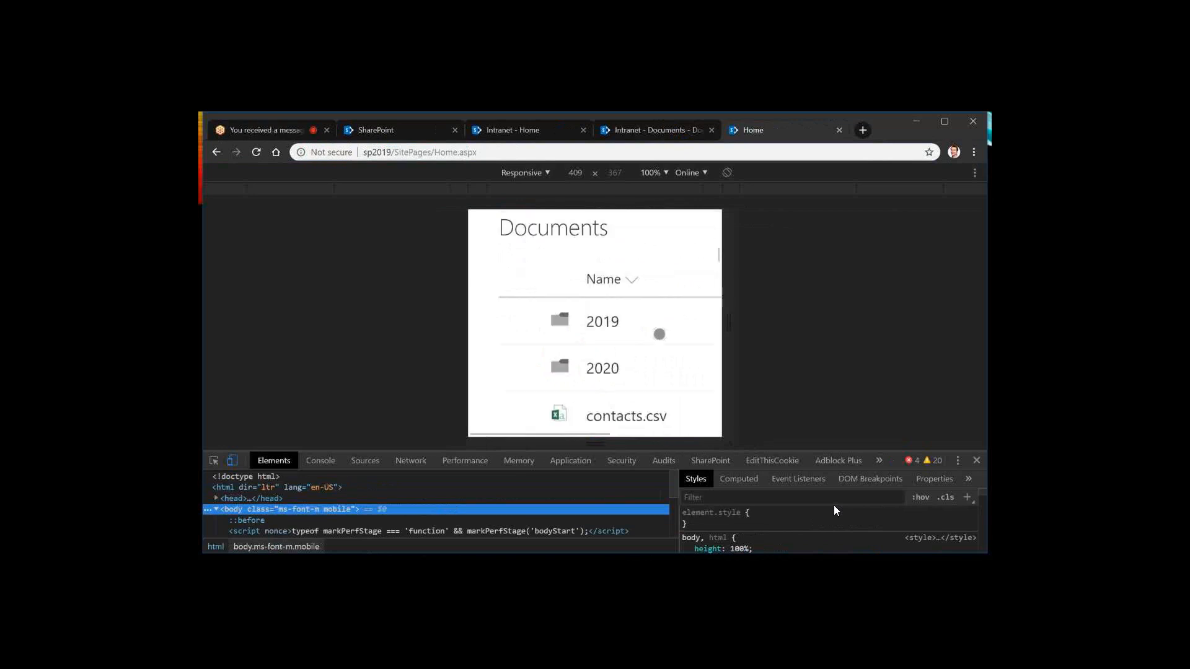
scroll(659, 334, "up", 5)
scroll(659, 334, "up", 3)
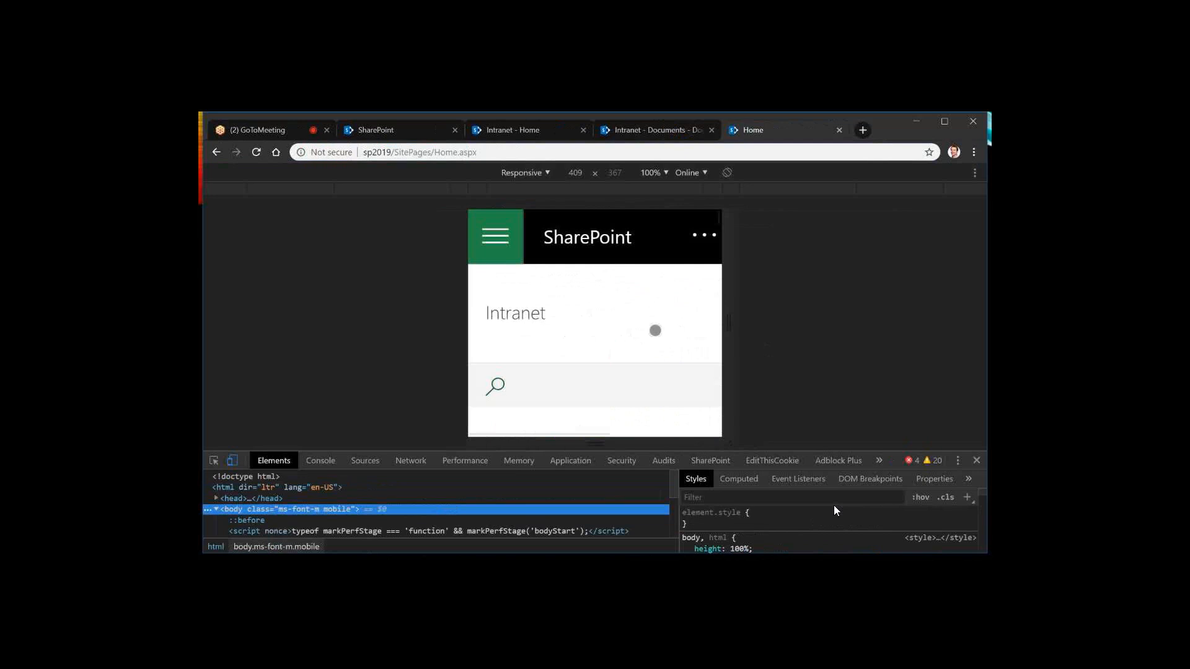
Preview the home page as an iPhone X and look through its web parts down to the Customers list
left_click(525, 173)
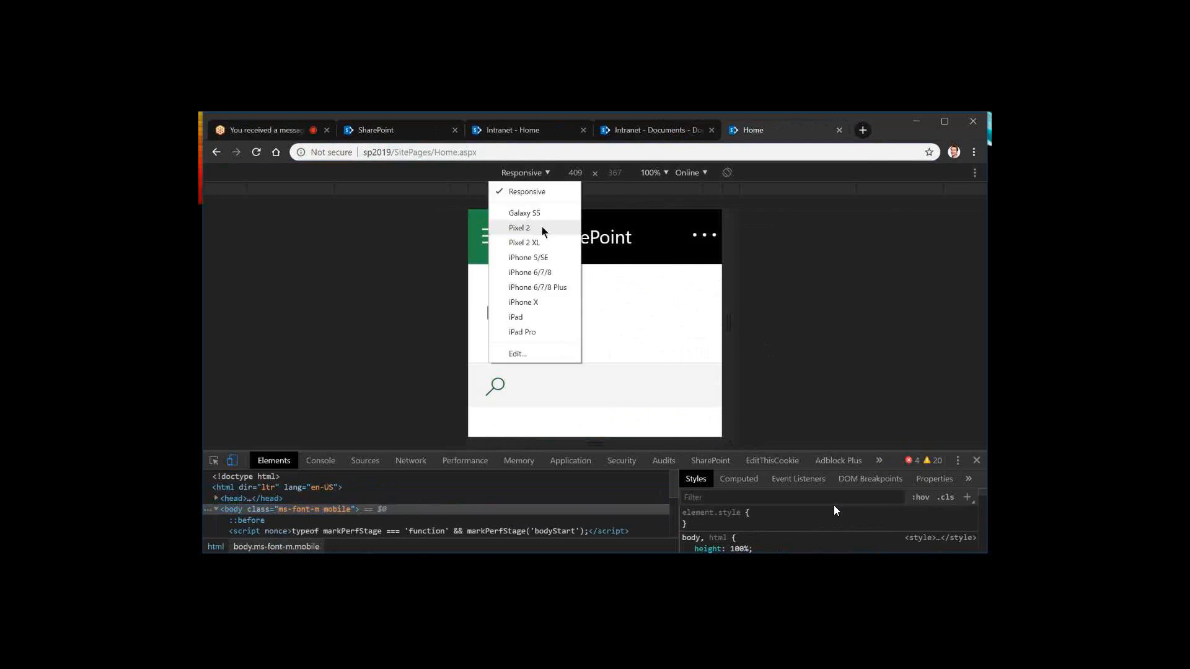
left_click(540, 298)
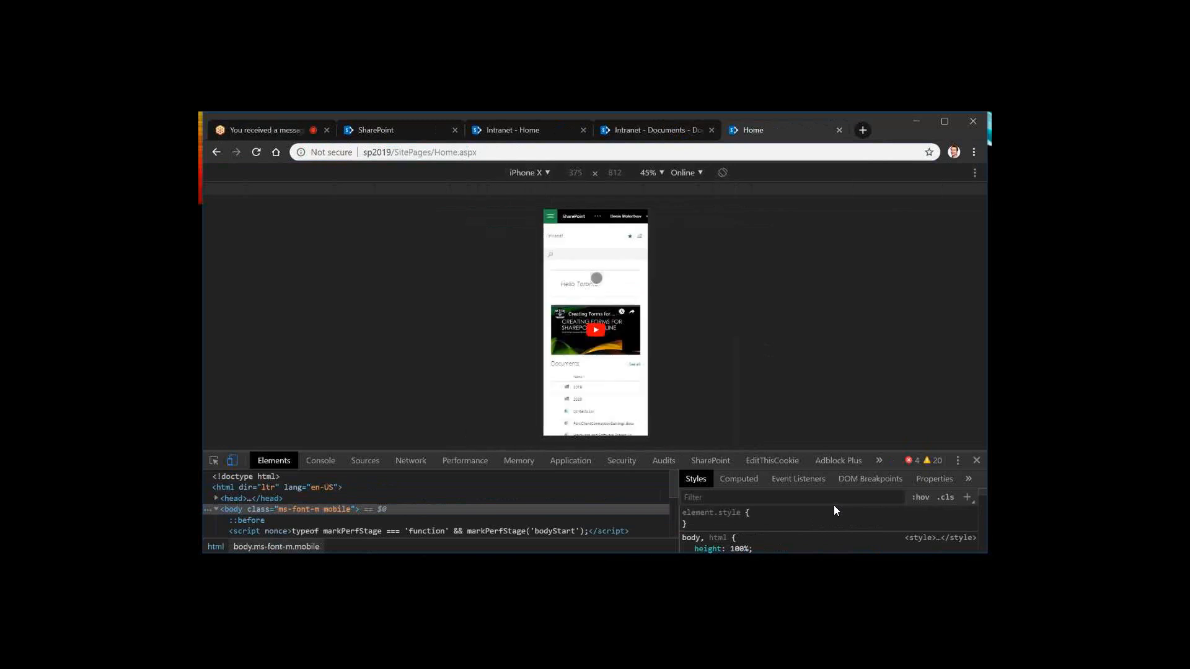
scroll(584, 393, "down", 4)
scroll(584, 392, "down", 5)
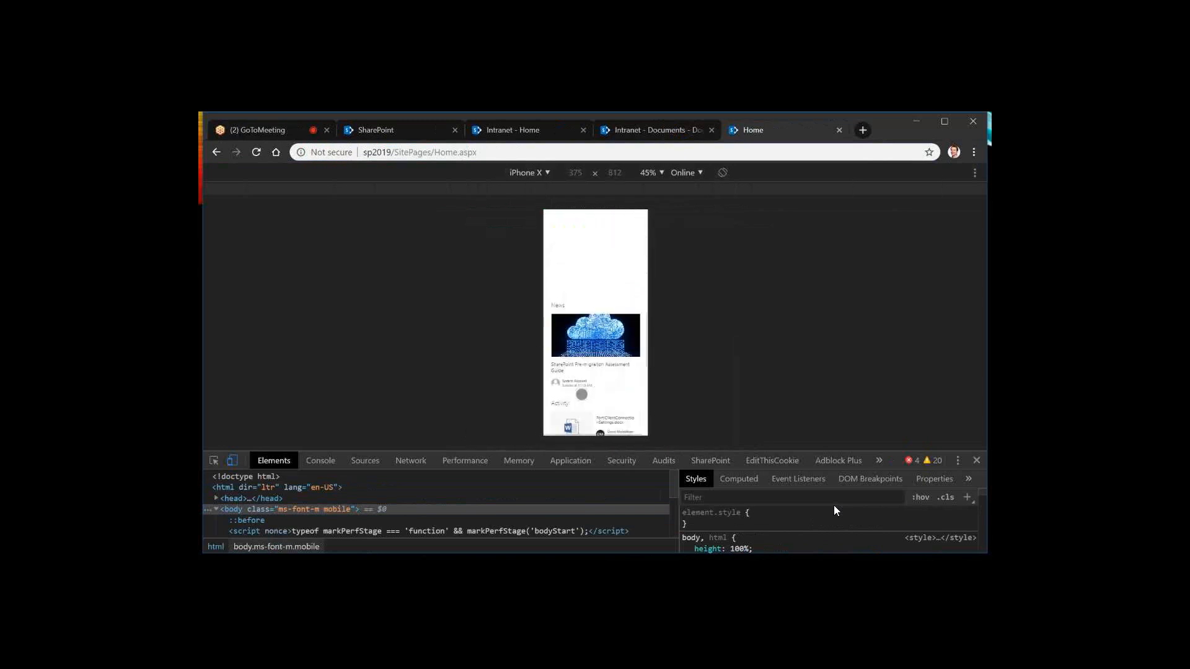
scroll(581, 394, "down", 4)
scroll(581, 394, "down", 5)
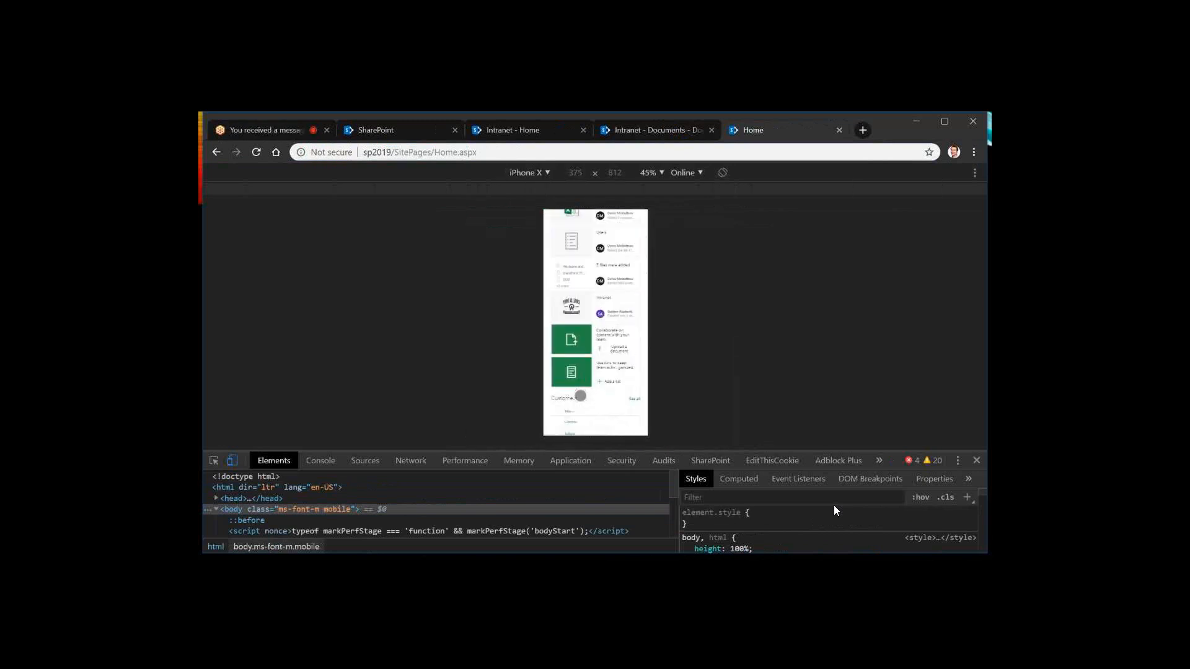
scroll(580, 396, "up", 1)
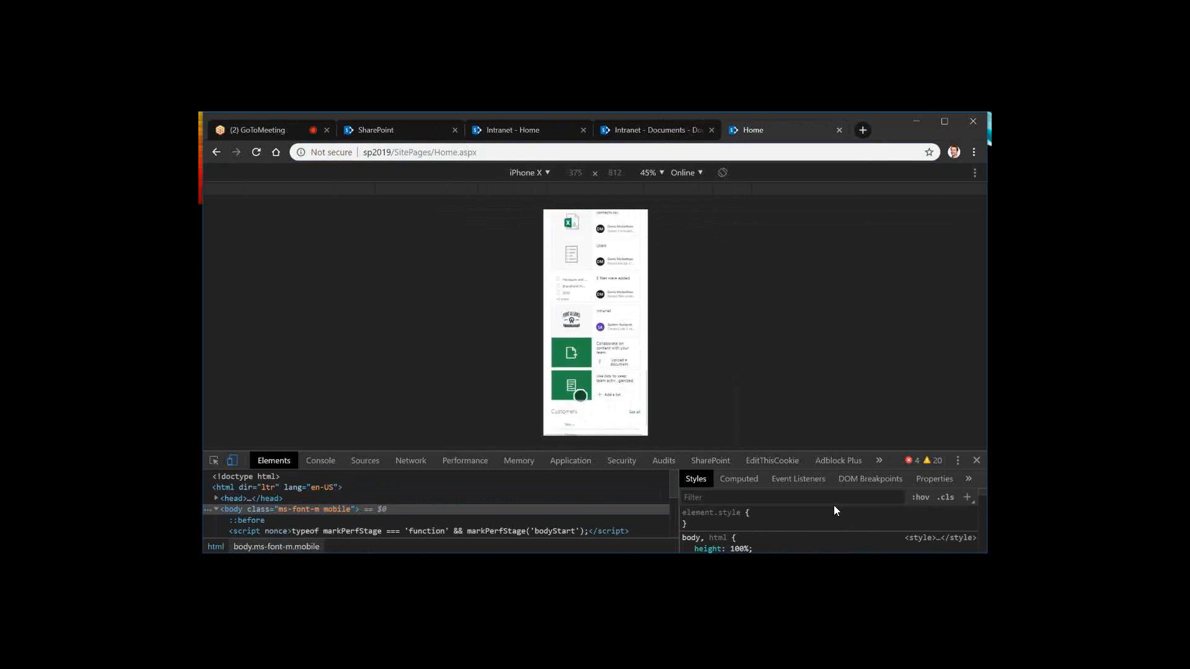
left_click(580, 396)
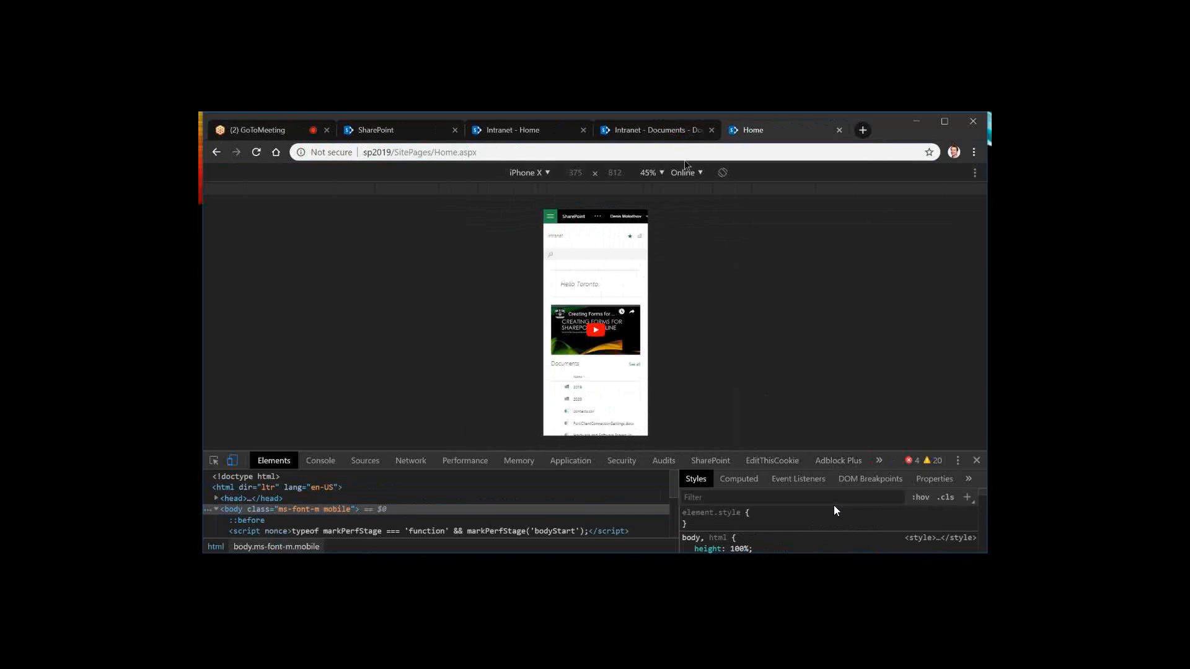
Switch to the Intranet site's Documents library and open the SharePoint home page from there
left_click(643, 131)
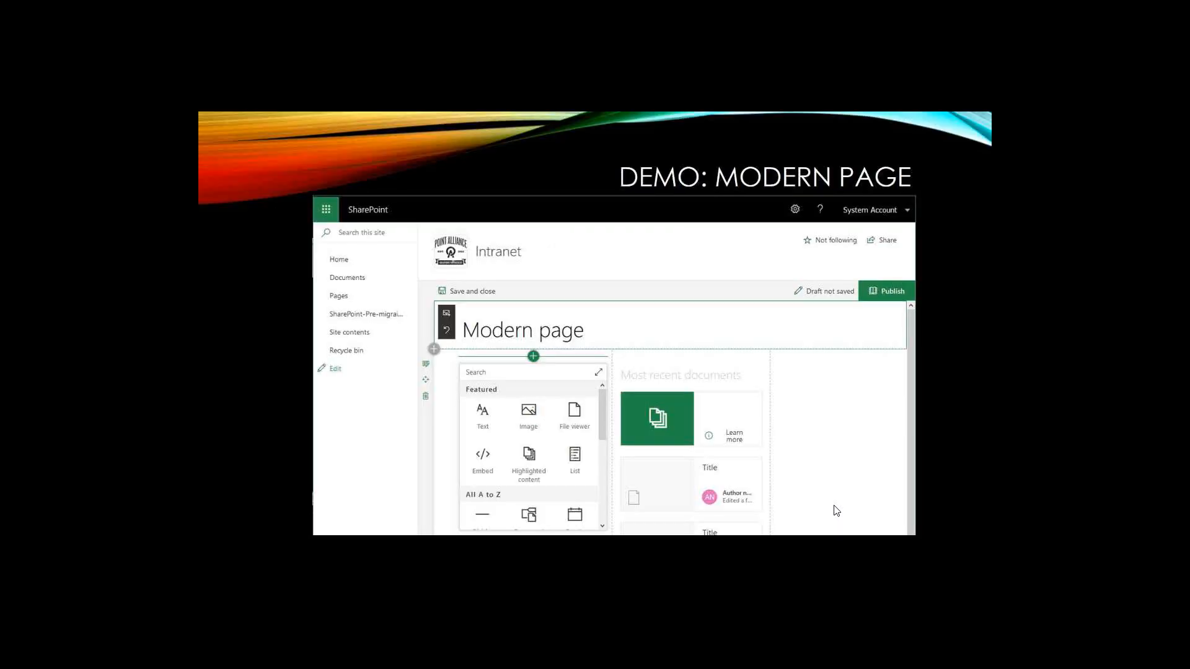
left_click(837, 510)
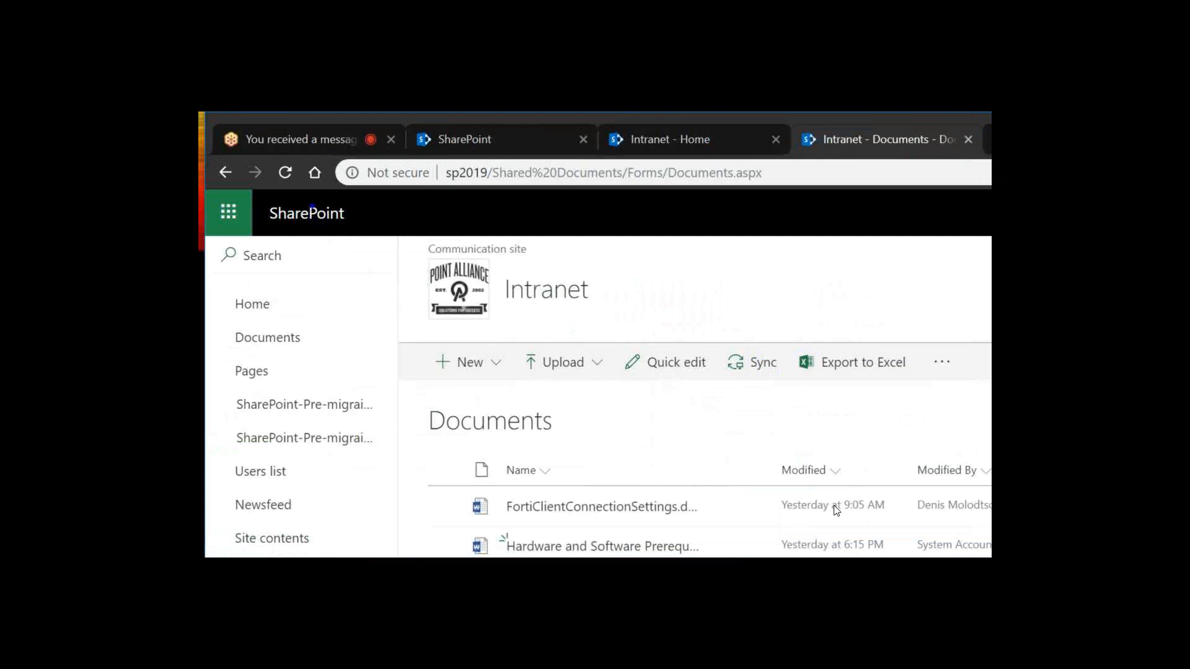
mouse_move(272, 197)
left_mouse_down()
mouse_move(299, 234)
mouse_move(266, 197)
left_mouse_up()
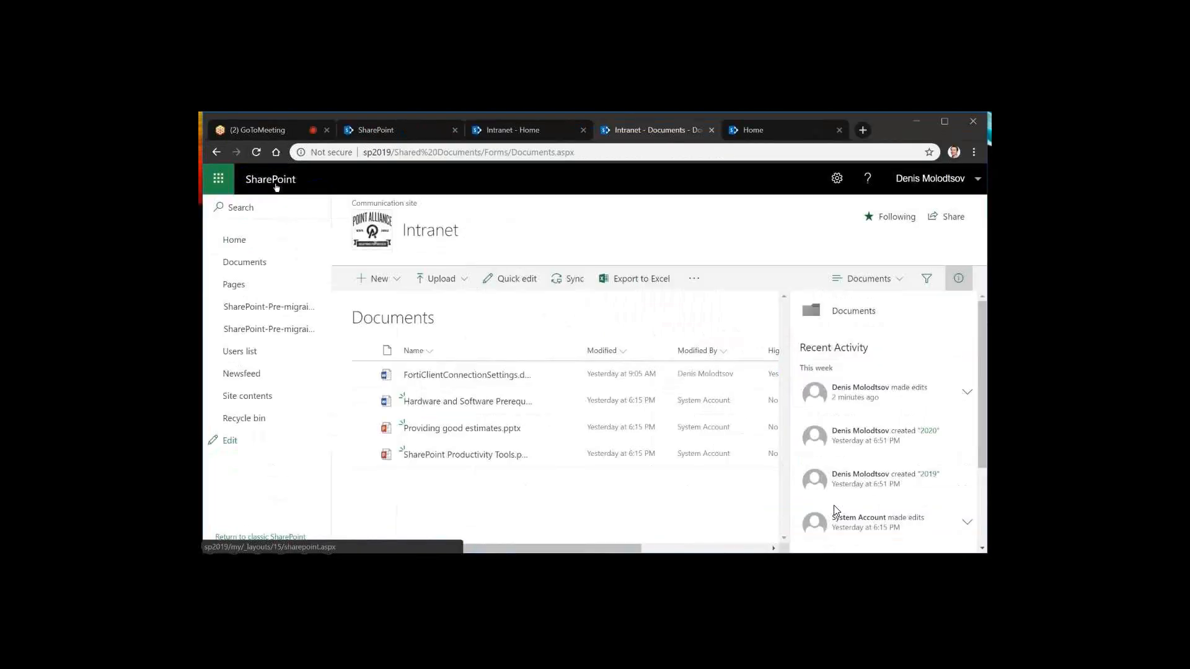
left_click(276, 186)
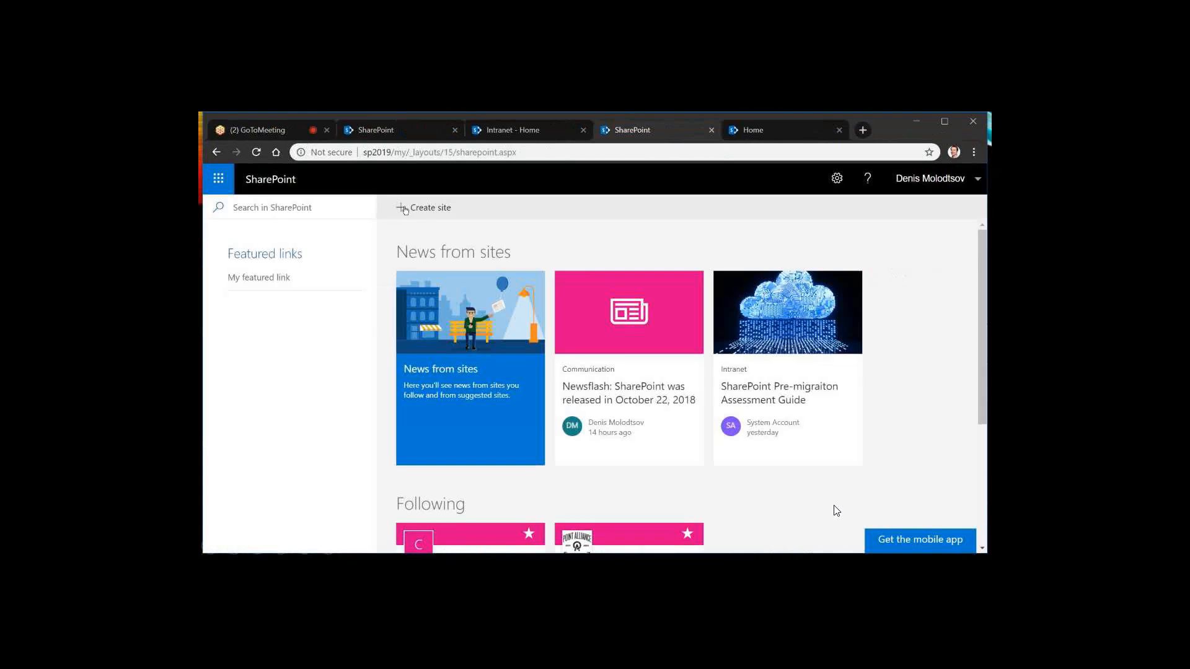
Show the suggested sites and files in the SharePoint search, and look over the site news and followed sites
left_click(245, 208)
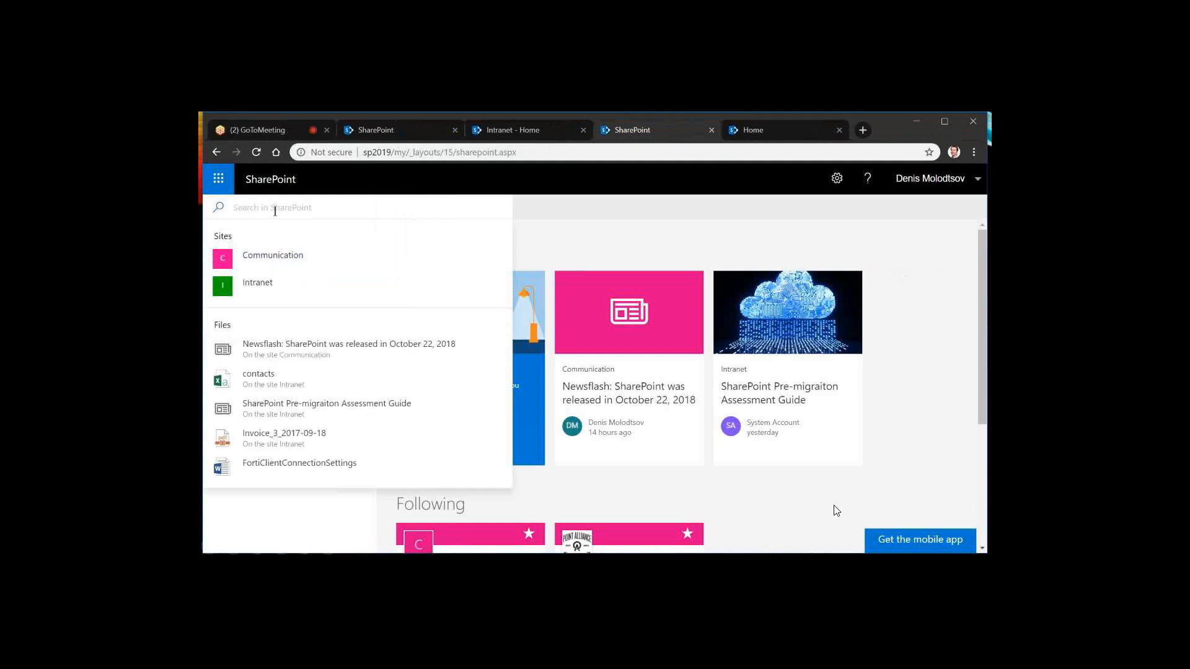
left_click(609, 196)
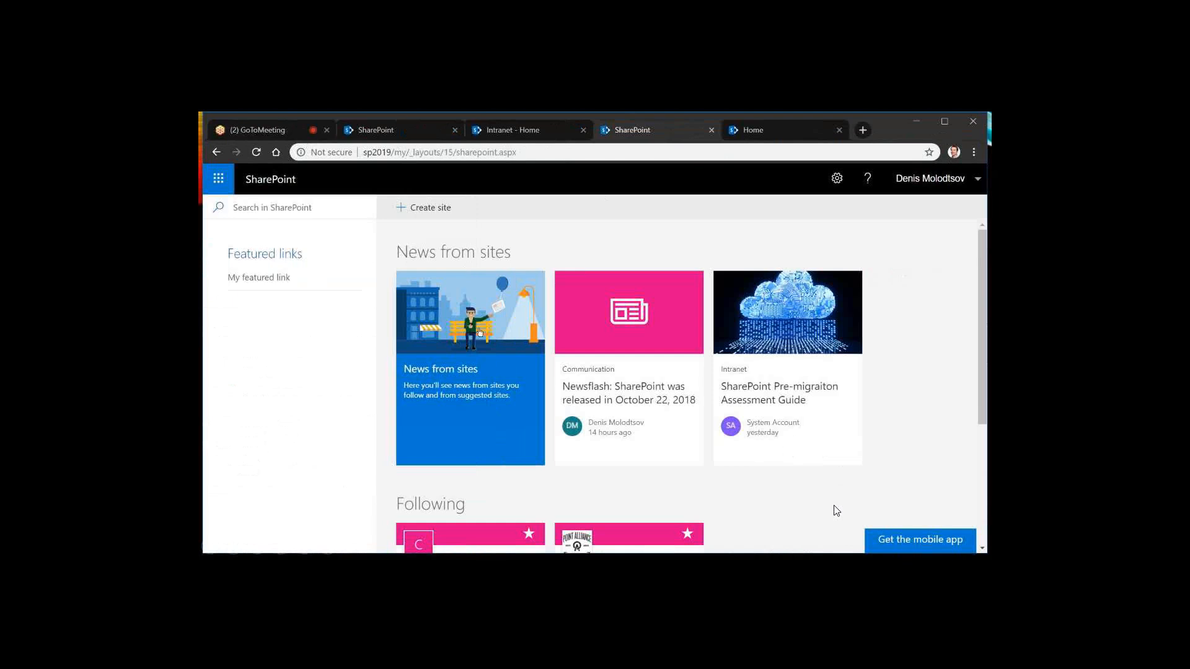
scroll(479, 333, "down", 1)
scroll(761, 415, "down", 1)
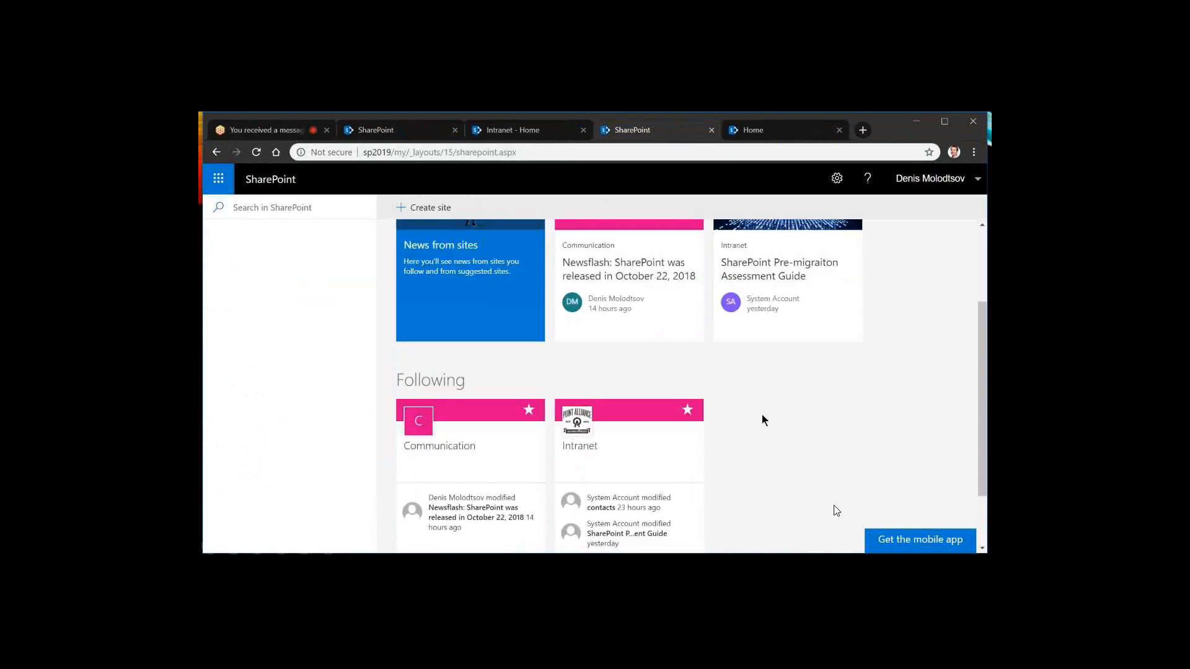
scroll(521, 371, "up", 2)
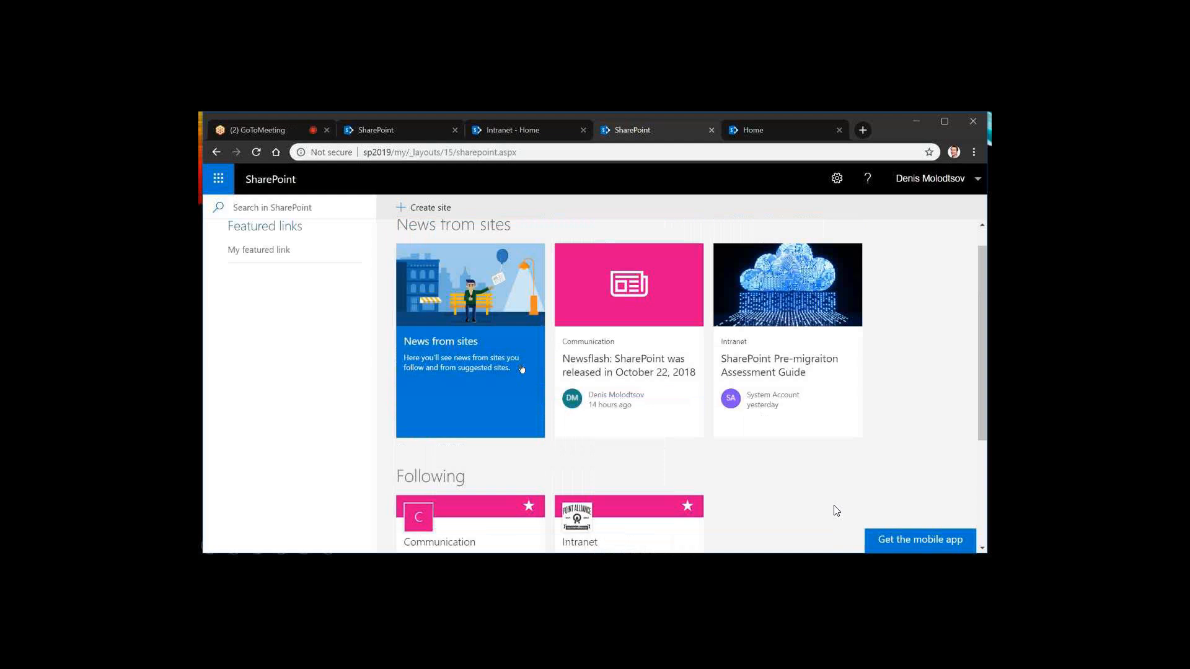
scroll(522, 369, "up", 1)
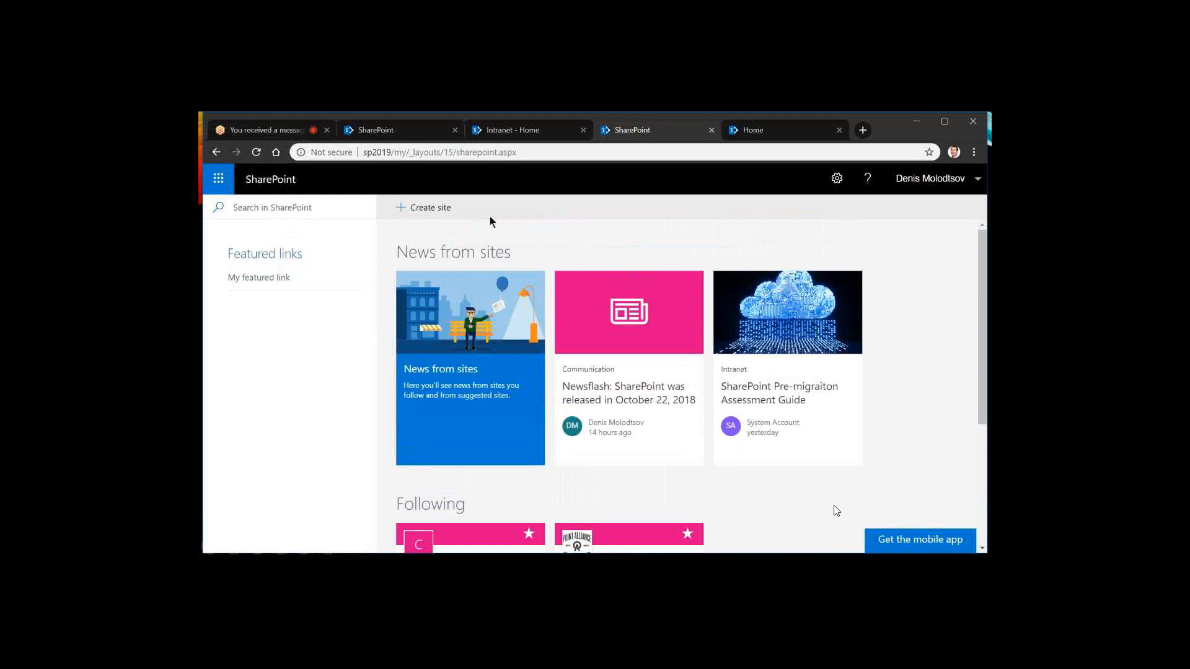
Create a communication site named fastsite with the Topic design
left_click(428, 209)
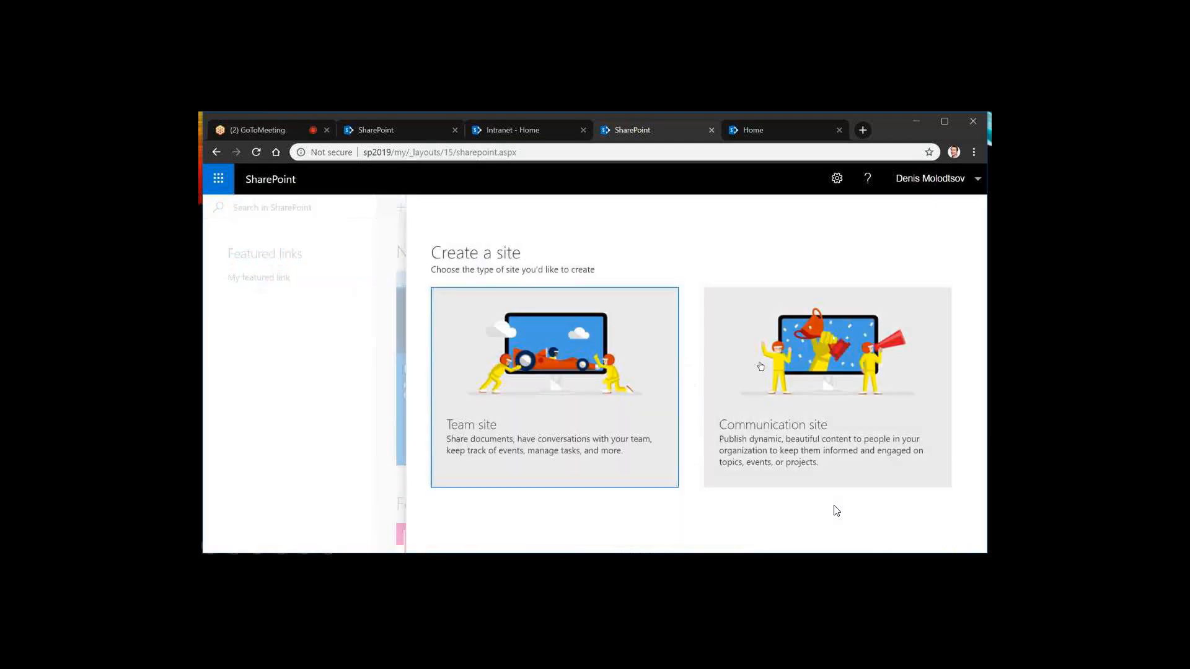
left_click(788, 354)
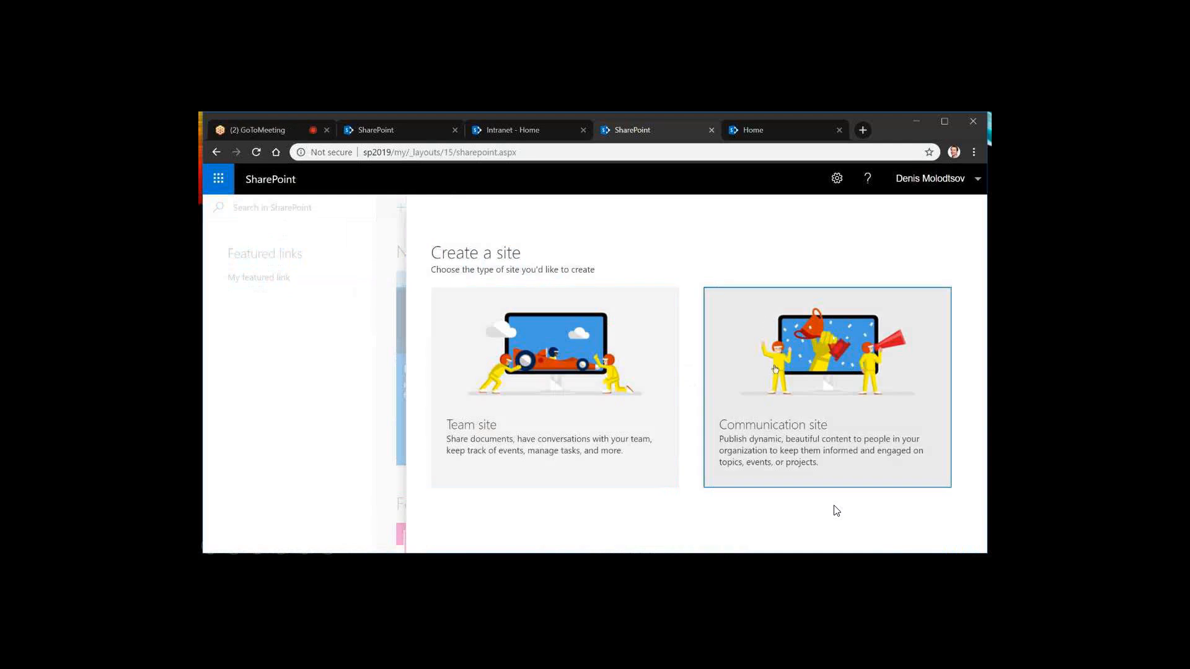
left_click(774, 369)
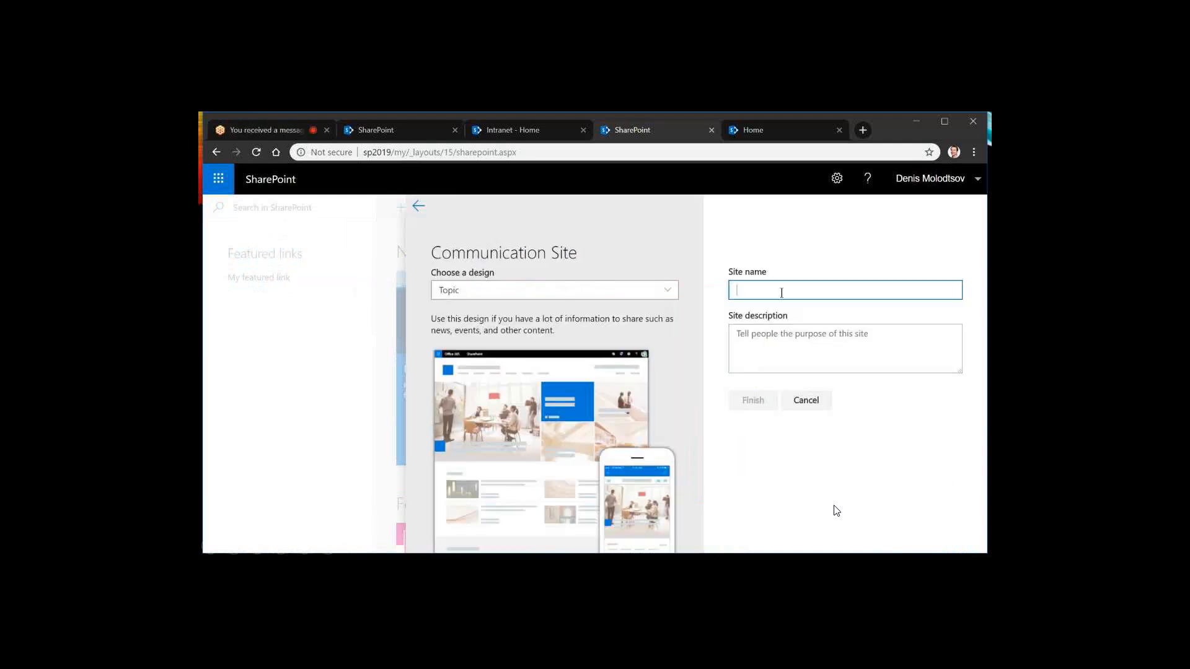
type("fastsite")
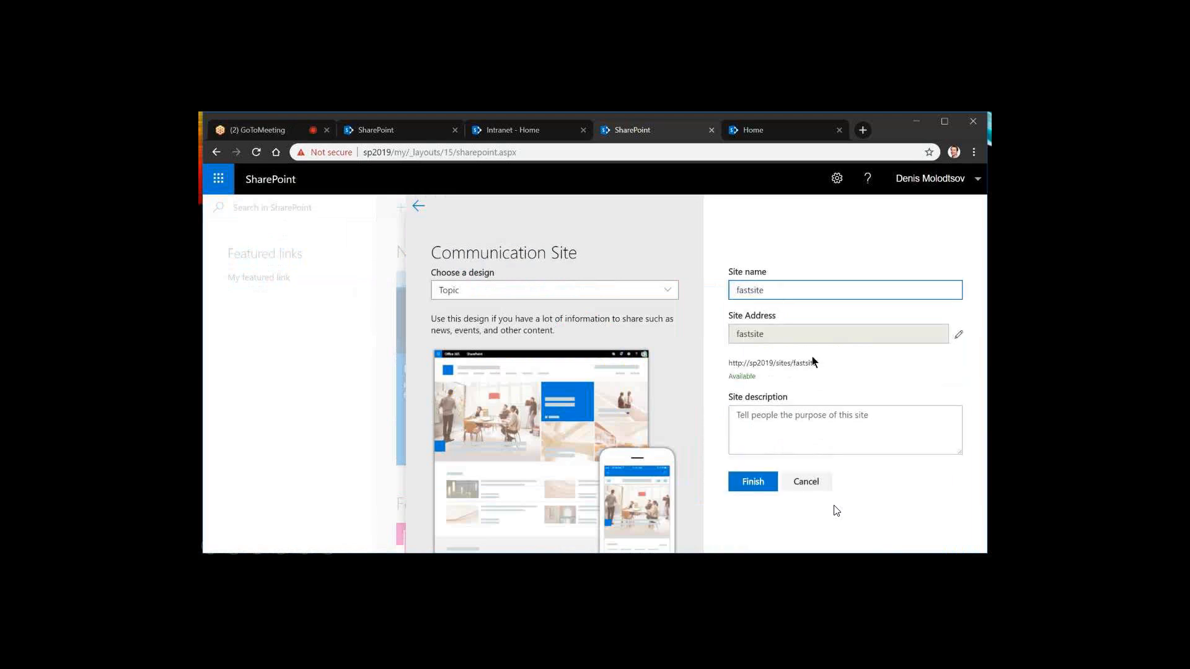
left_click(753, 487)
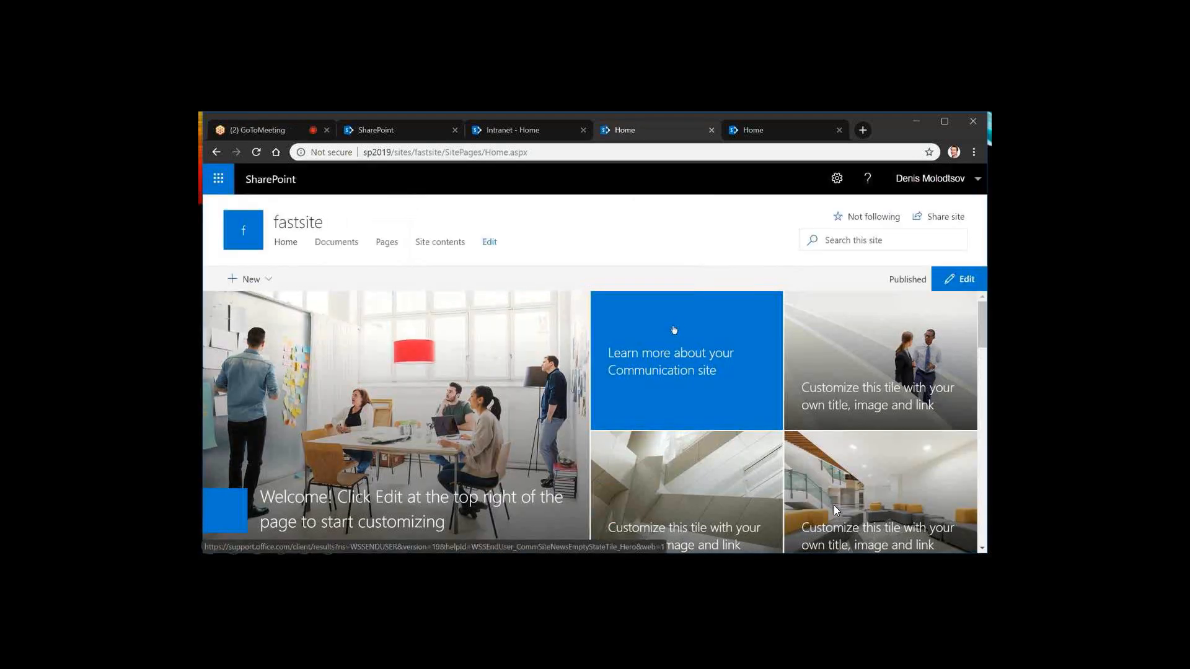
Look over the fastsite home page from the hero tiles to the highlighted content, and try its site search box
scroll(674, 330, "down", 4)
scroll(675, 331, "down", 3)
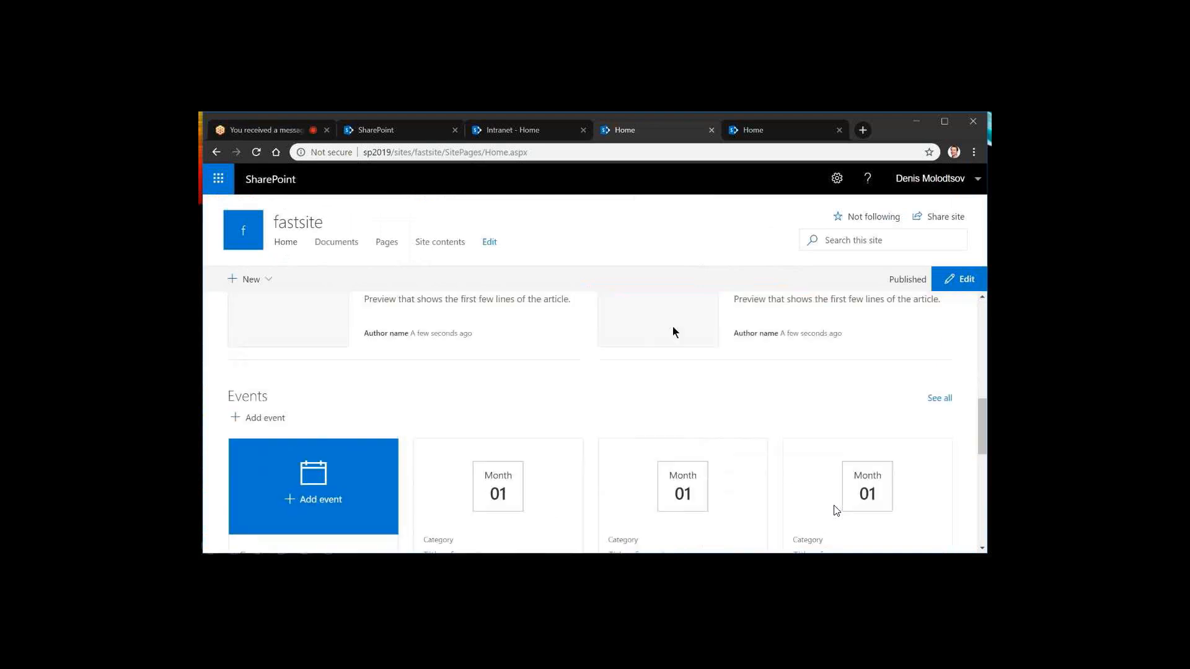
scroll(672, 325, "down", 4)
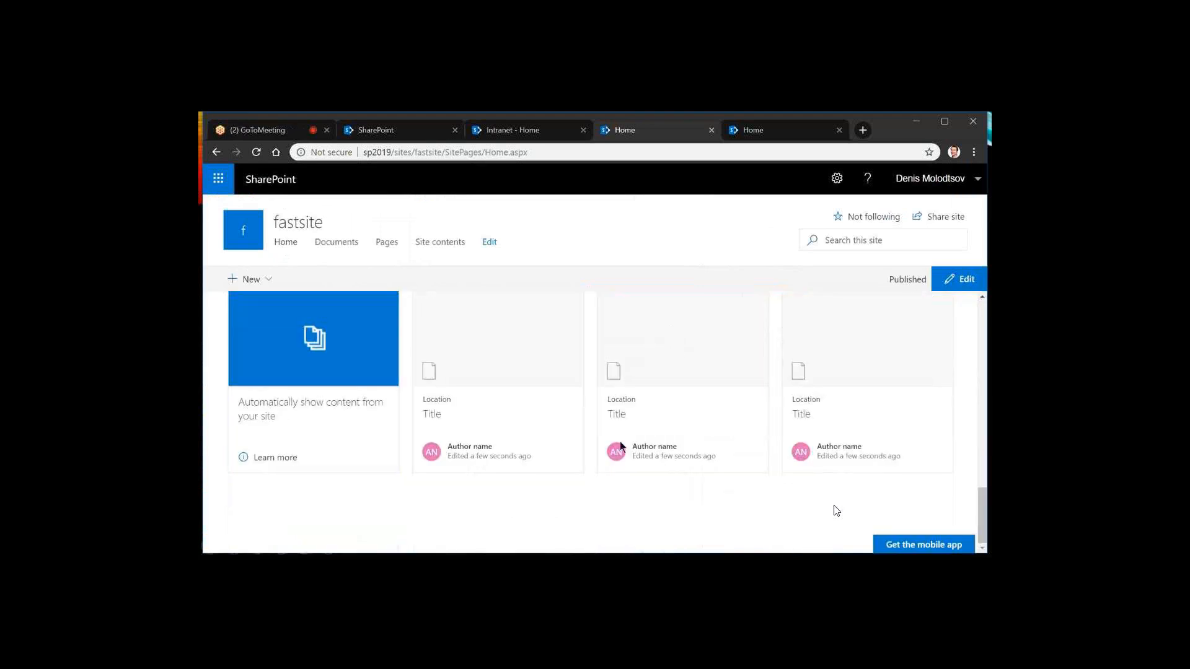
scroll(620, 442, "up", 7)
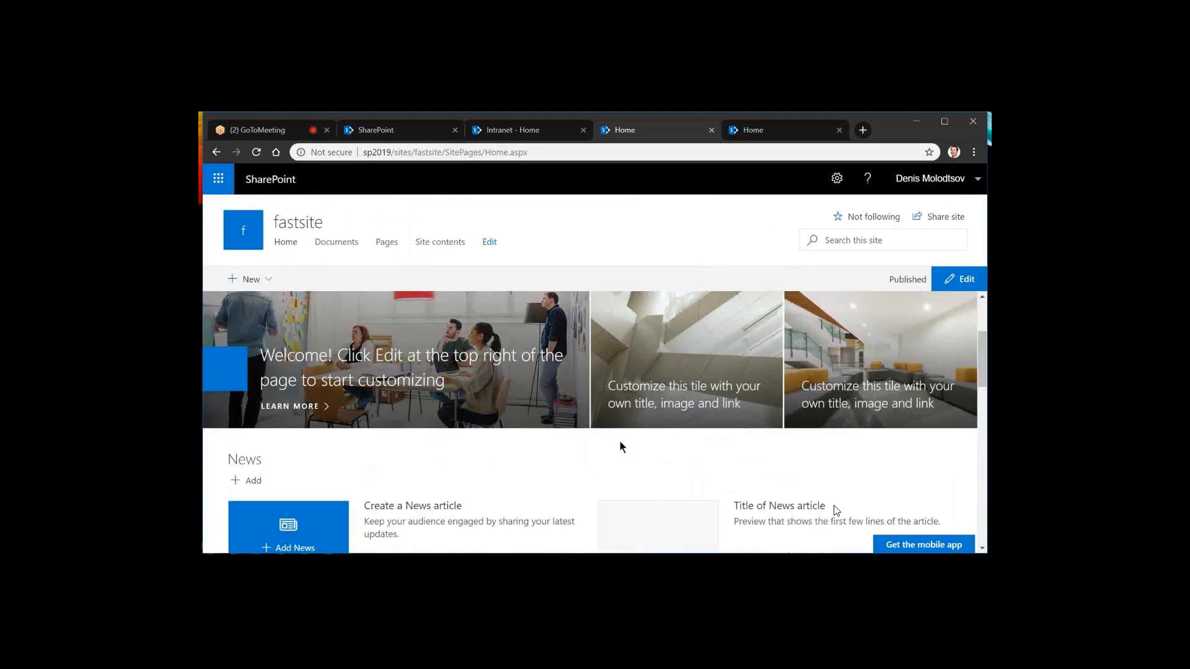
scroll(621, 447, "up", 2)
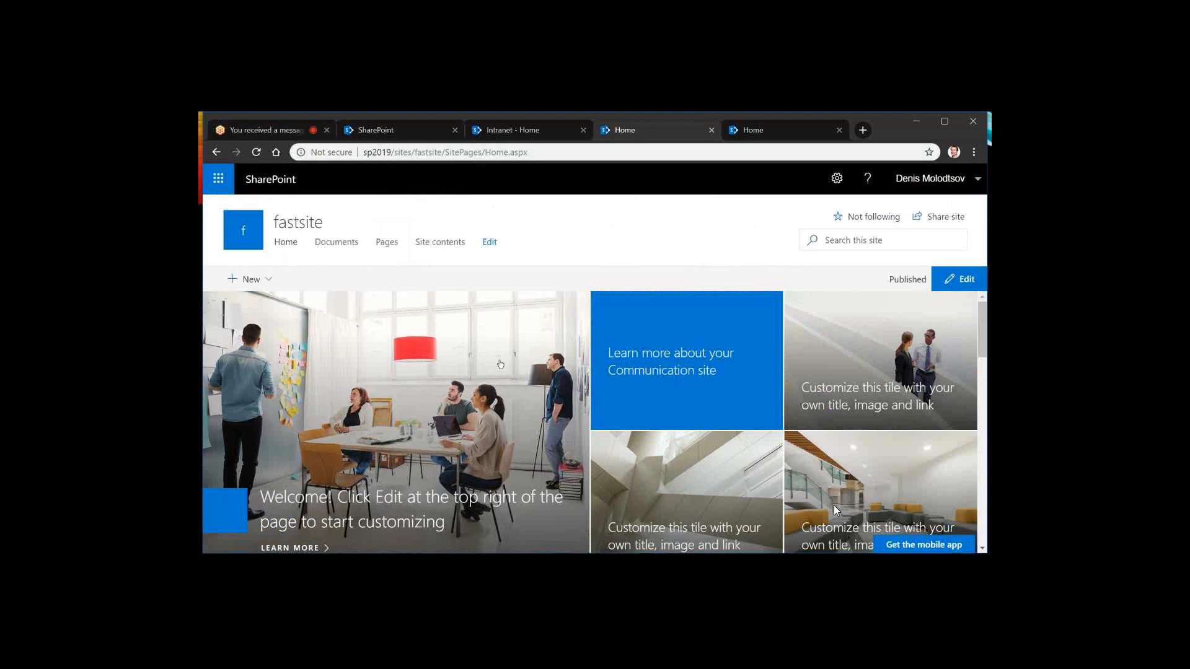
left_click(860, 242)
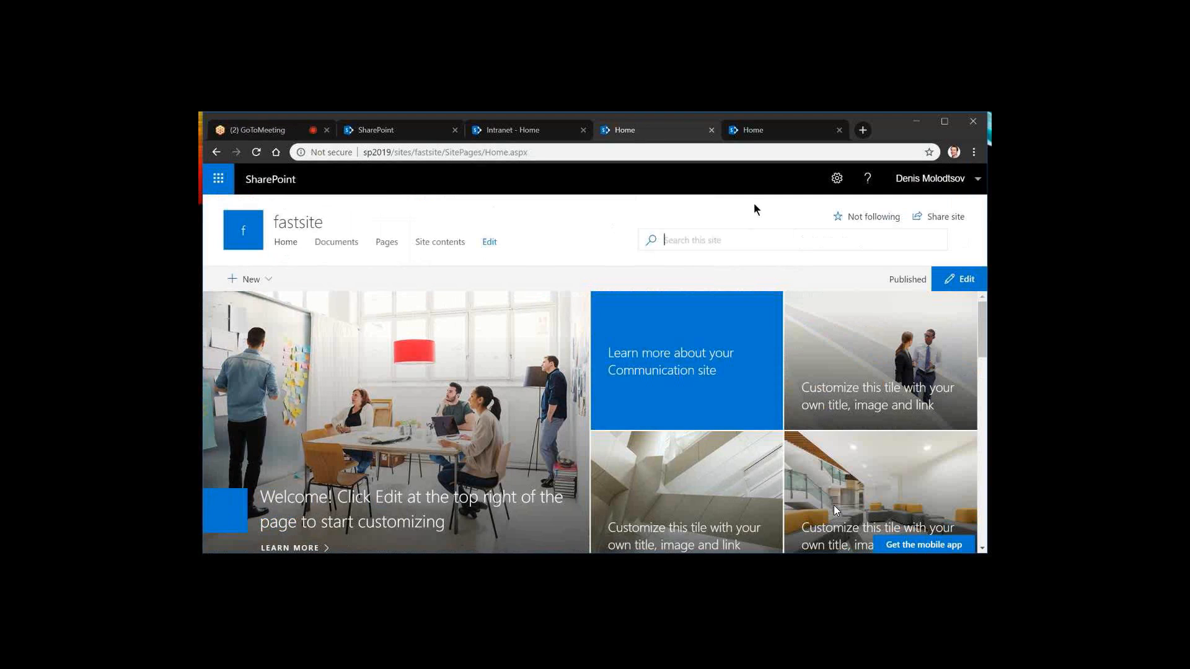
left_click(754, 204)
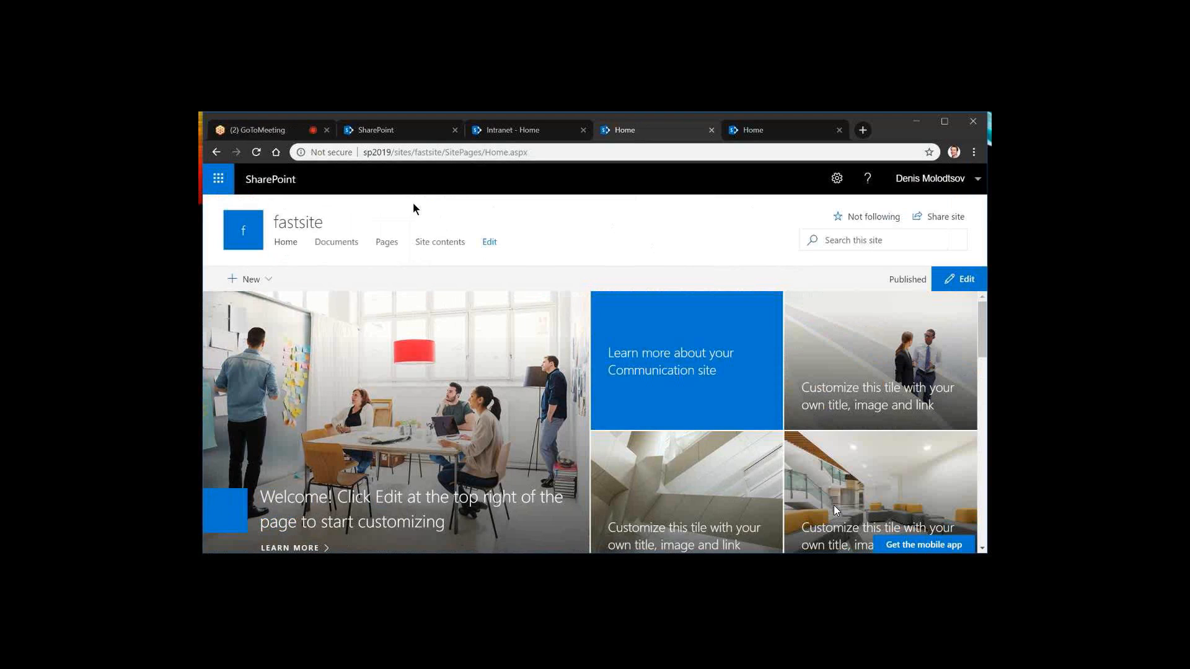
Check the GoToMeeting chat for audience questions and switch back to the presentation slides
left_click(247, 130)
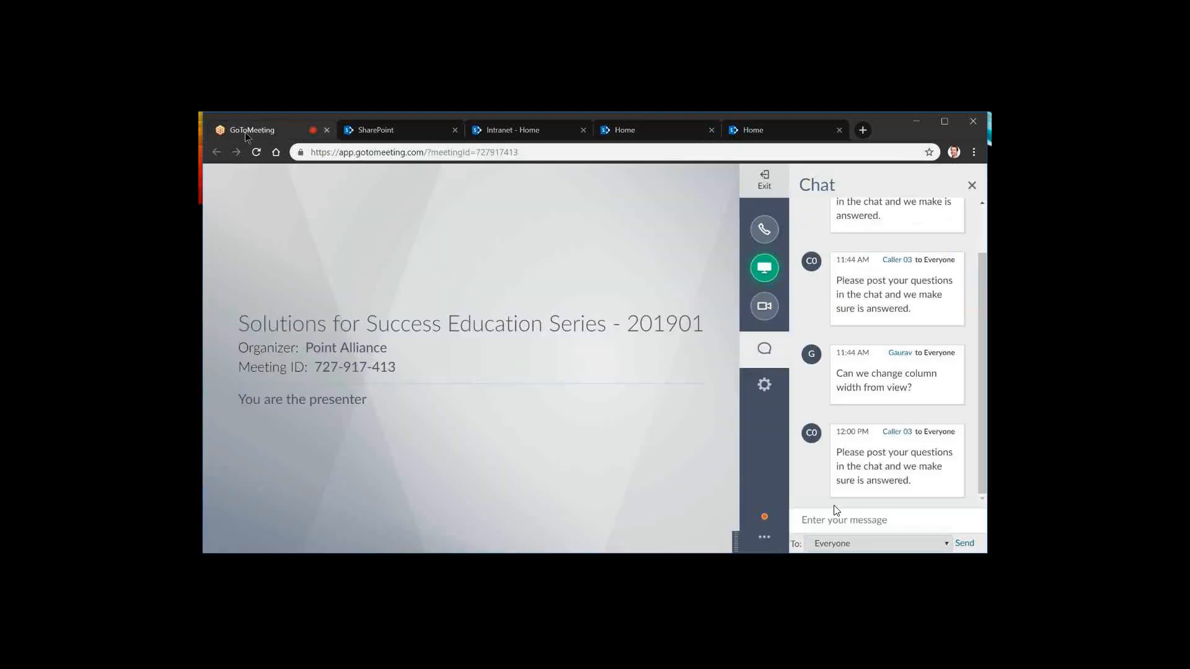
left_click(366, 134)
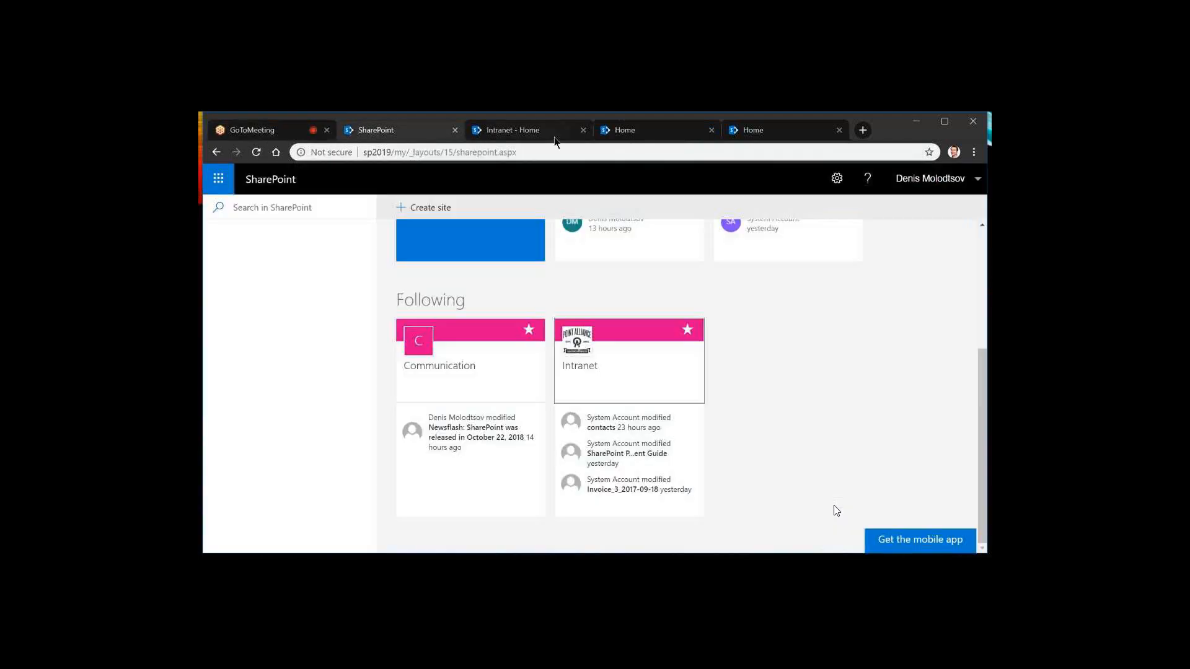
left_click(635, 133)
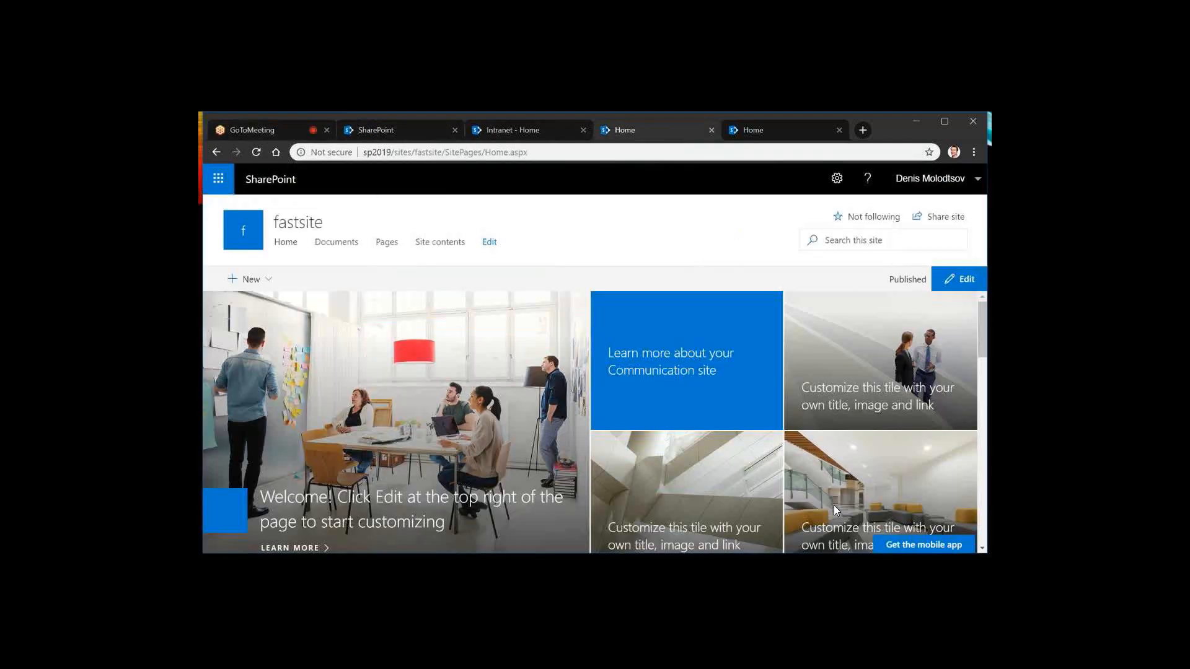
key("alt+Tab")
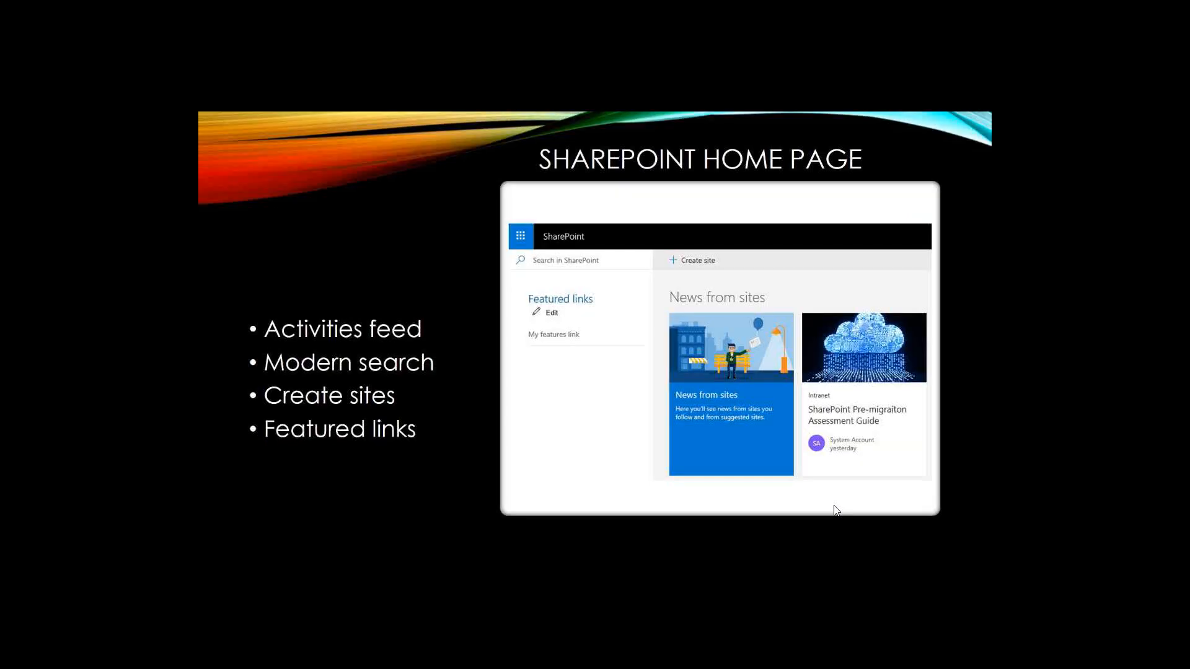